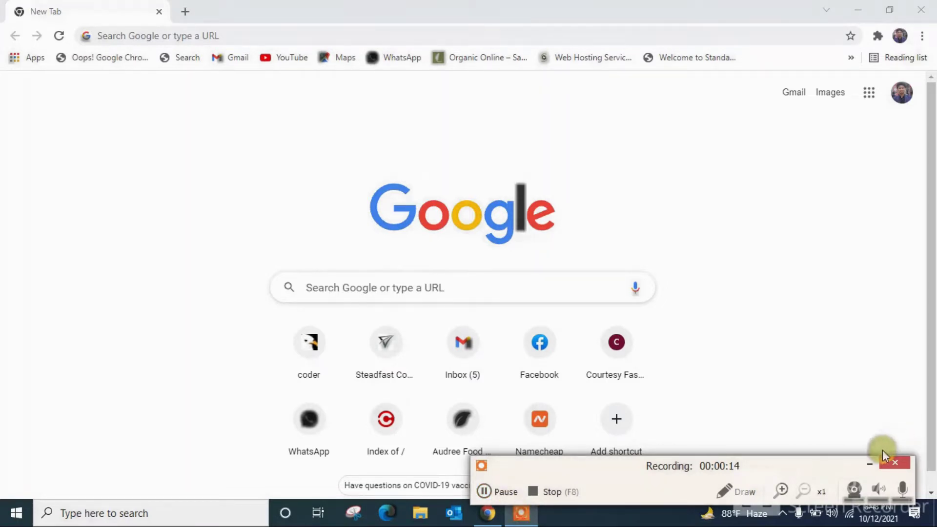
# Open the Rawal – All in One Laravel Ecommerce item page on CodeCanyon and read its description.
pyautogui.click(869, 464)
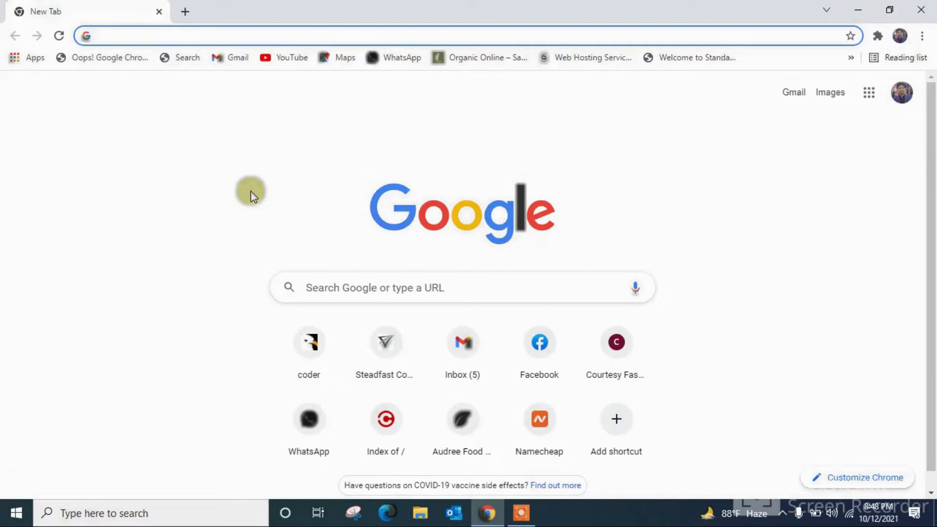
pyautogui.click(306, 345)
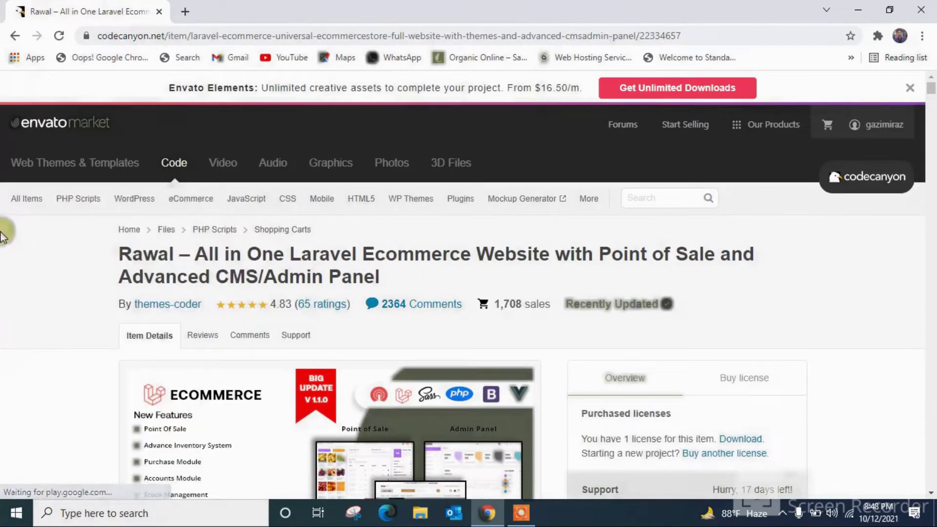
pyautogui.scroll(-3, 2, 234)
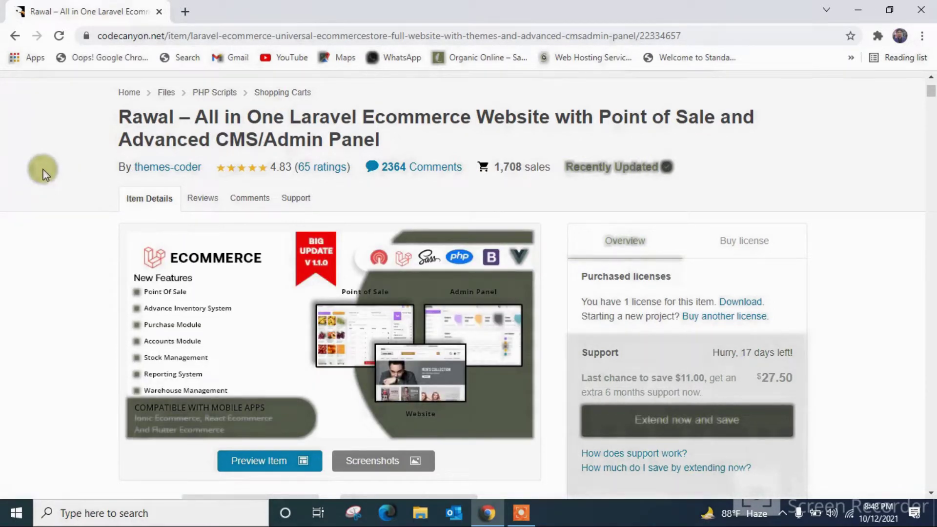
pyautogui.scroll(-1, 43, 174)
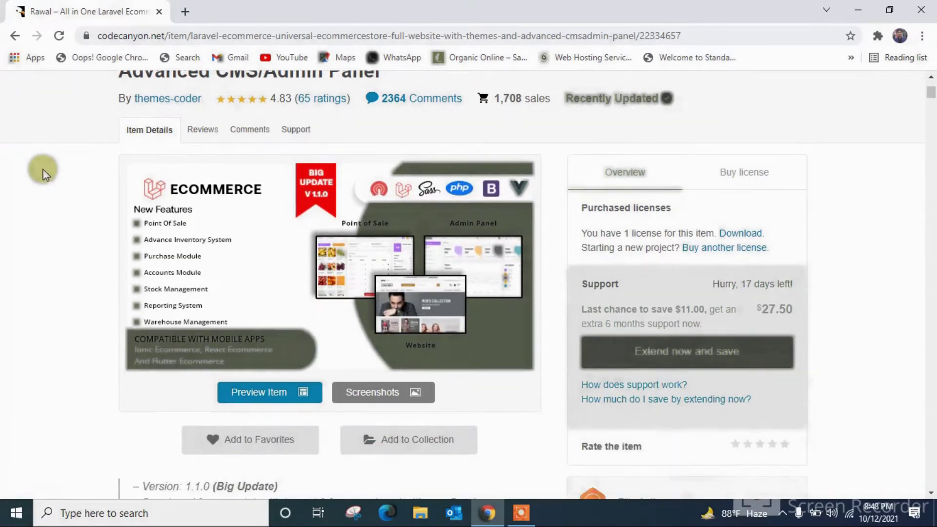
pyautogui.scroll(-2, 43, 173)
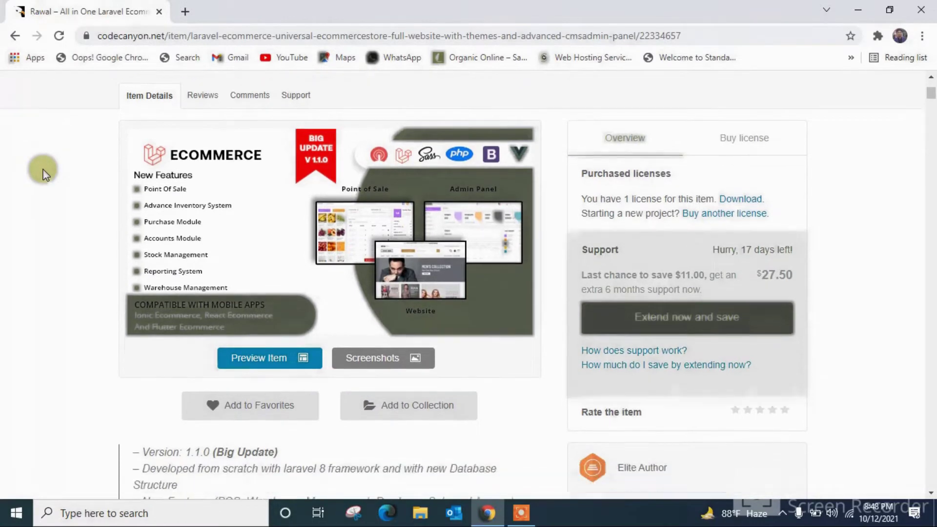
pyautogui.scroll(1, 43, 173)
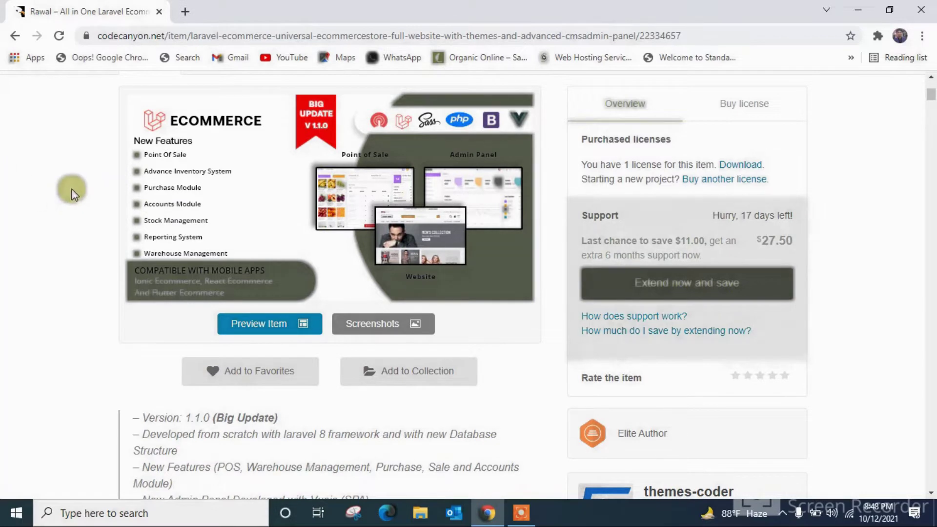
pyautogui.scroll(-1, 72, 194)
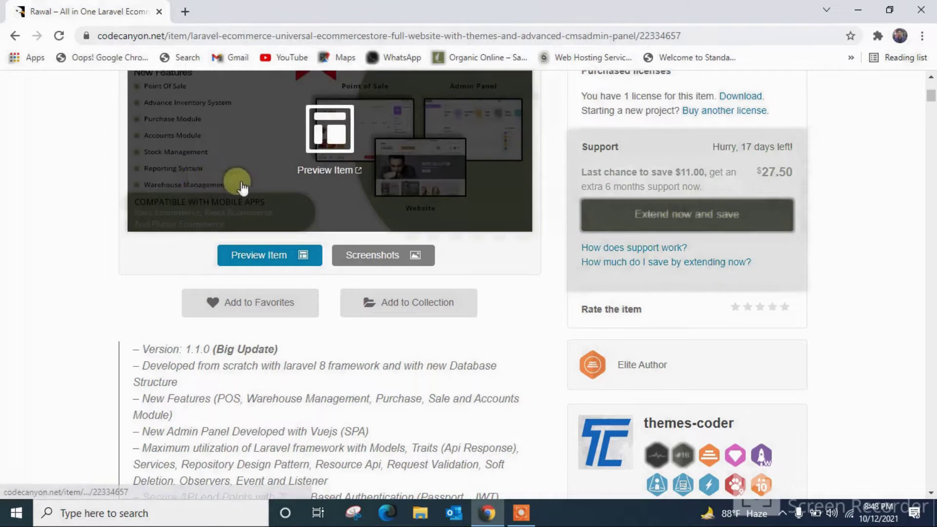
pyautogui.scroll(-2, 99, 218)
pyautogui.scroll(3, 98, 218)
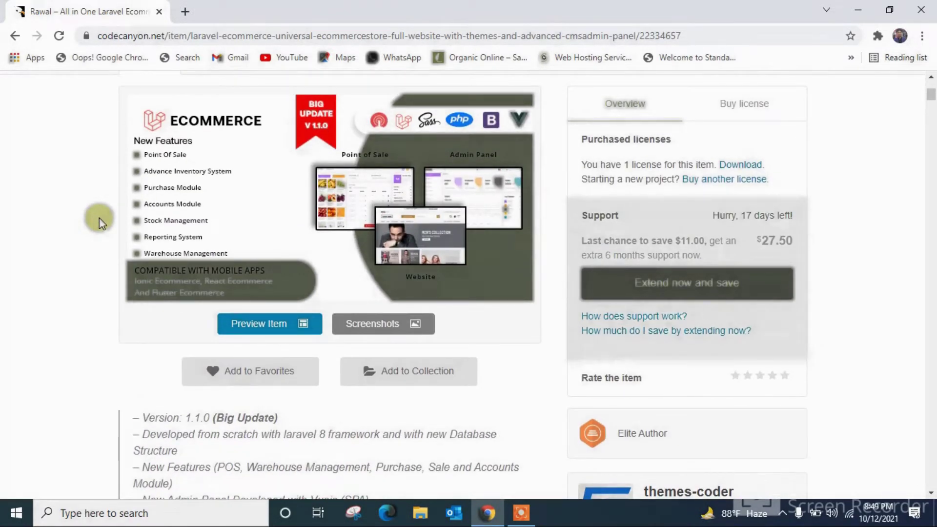
pyautogui.scroll(-3, 98, 218)
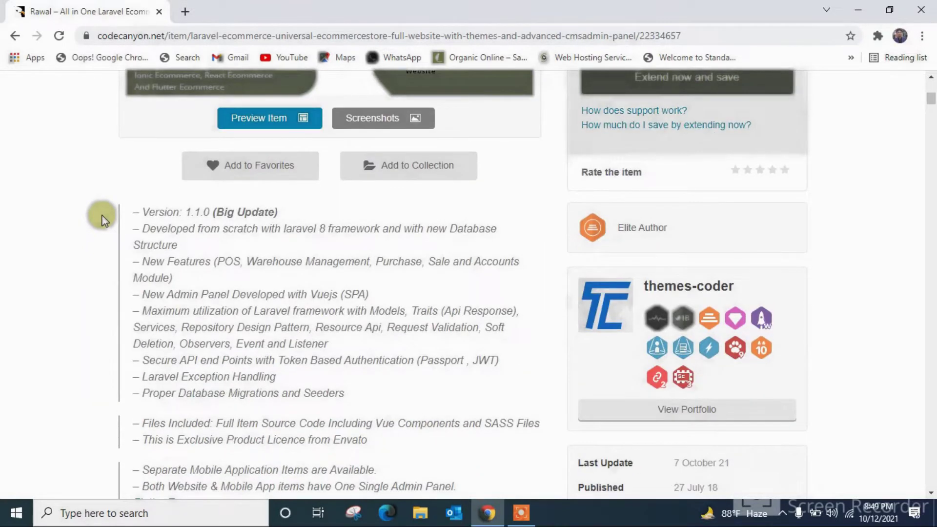
pyautogui.scroll(-4, 101, 219)
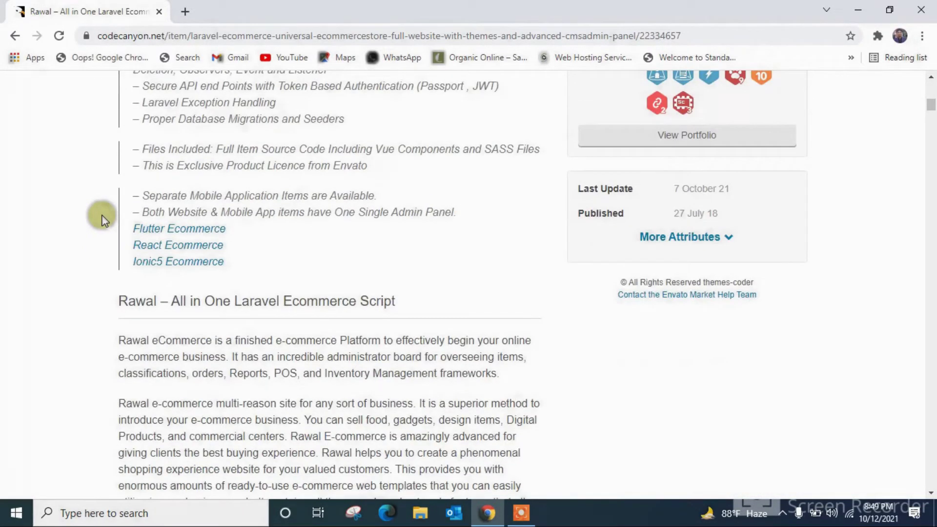
pyautogui.scroll(-8, 101, 219)
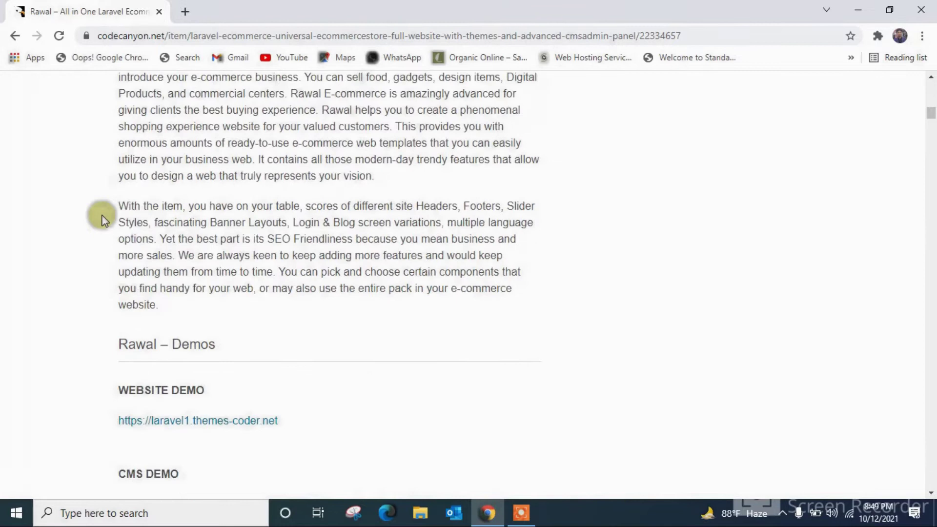
pyautogui.scroll(12, 101, 213)
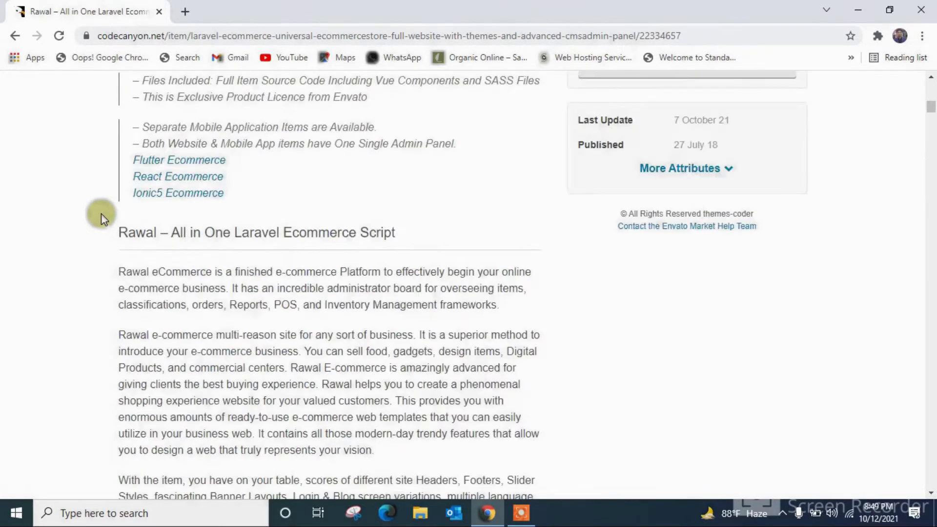
pyautogui.scroll(8, 101, 213)
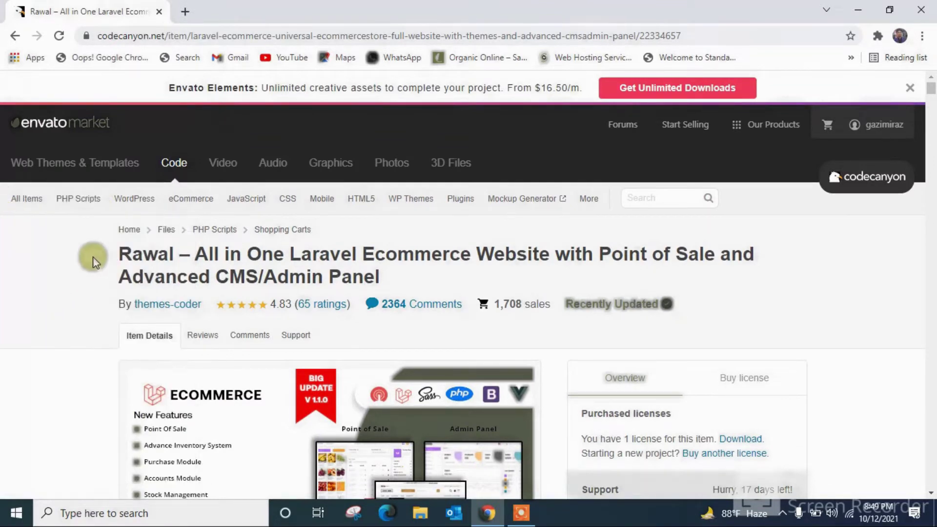
pyautogui.scroll(-4, 94, 257)
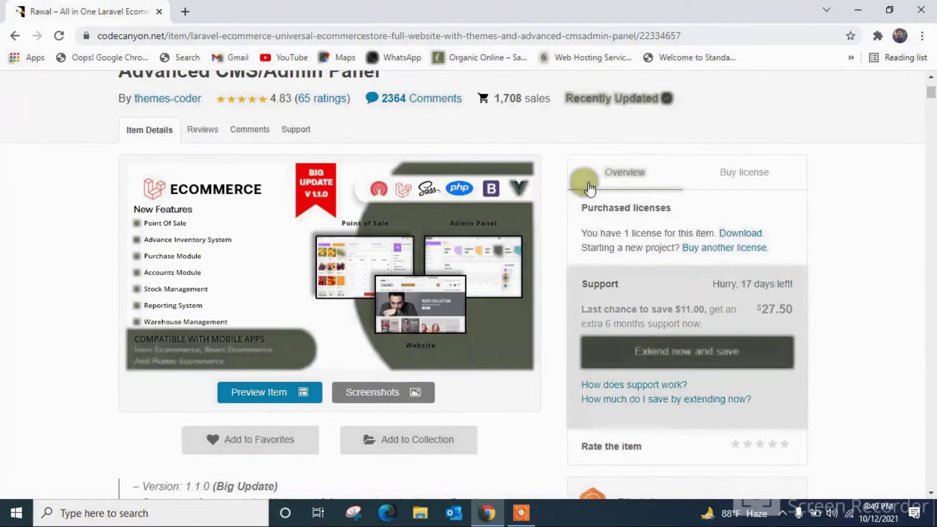
pyautogui.scroll(4, 575, 180)
# Download the Rawal item's 'All files & documentation' package from the CodeCanyon Downloads page.
pyautogui.click(881, 123)
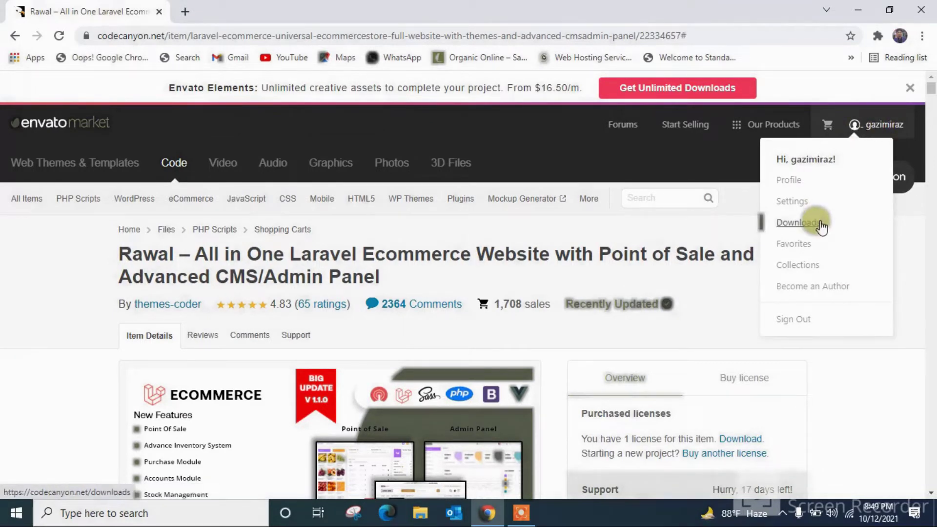
pyautogui.click(822, 225)
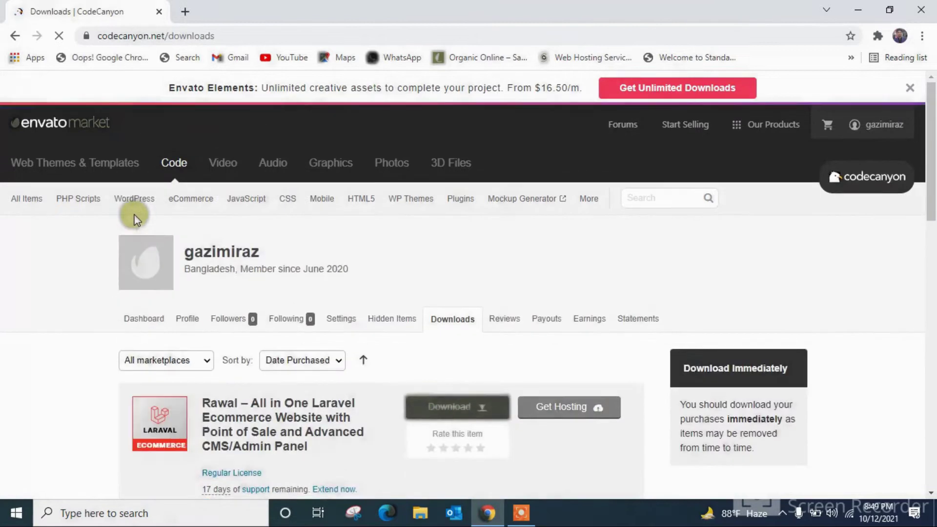
pyautogui.scroll(-3, 131, 216)
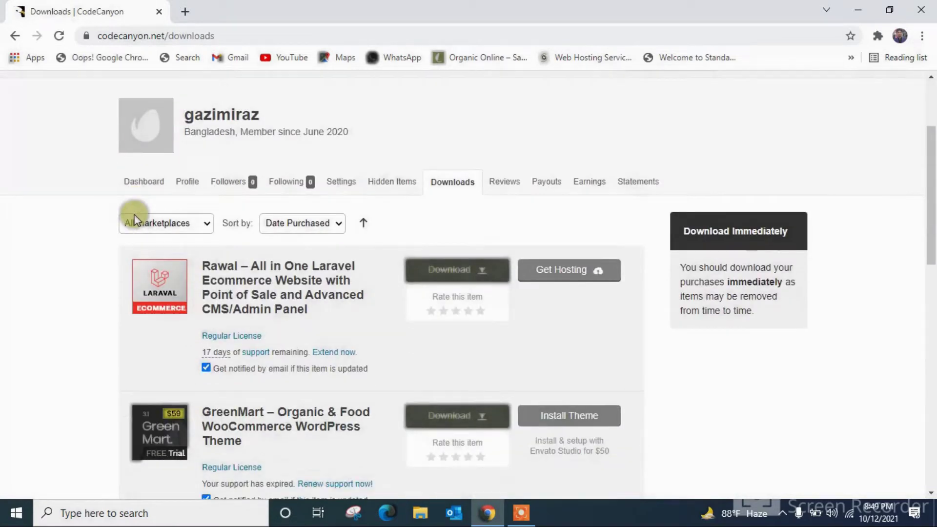
pyautogui.click(482, 274)
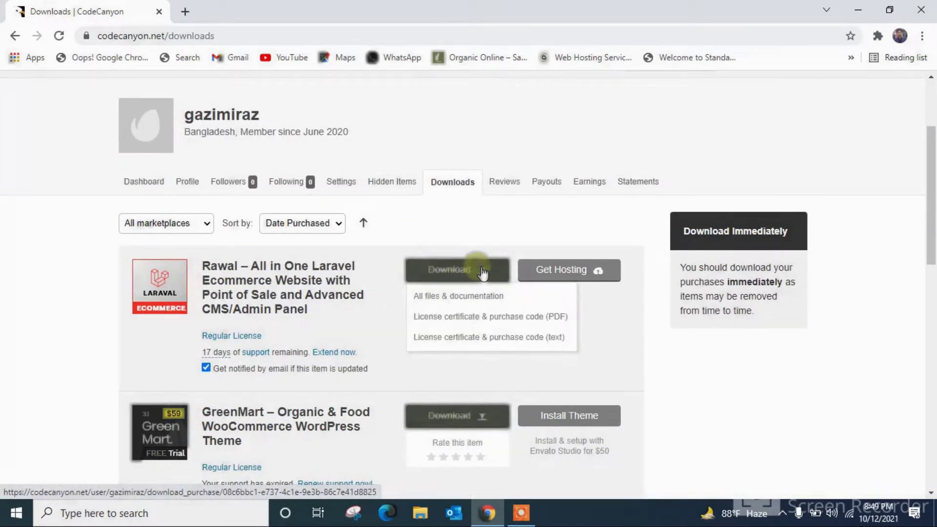
pyautogui.click(484, 296)
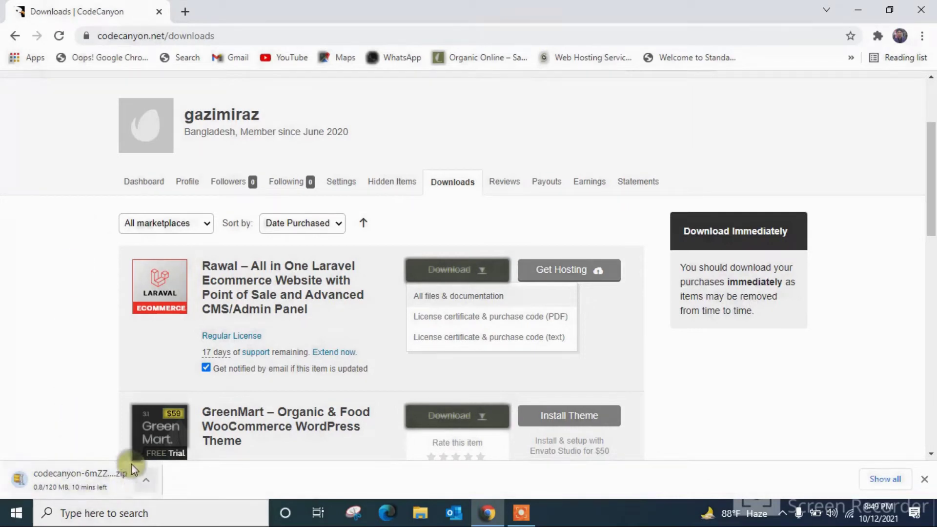
pyautogui.scroll(-1, 45, 273)
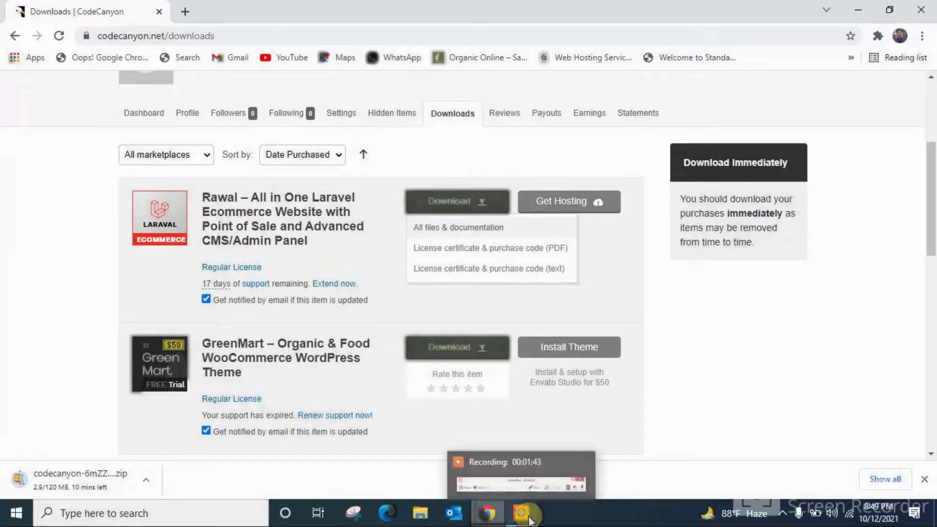
# Let the 120 MB Rawal codecanyon zip finish downloading in Chrome.
pyautogui.click(522, 514)
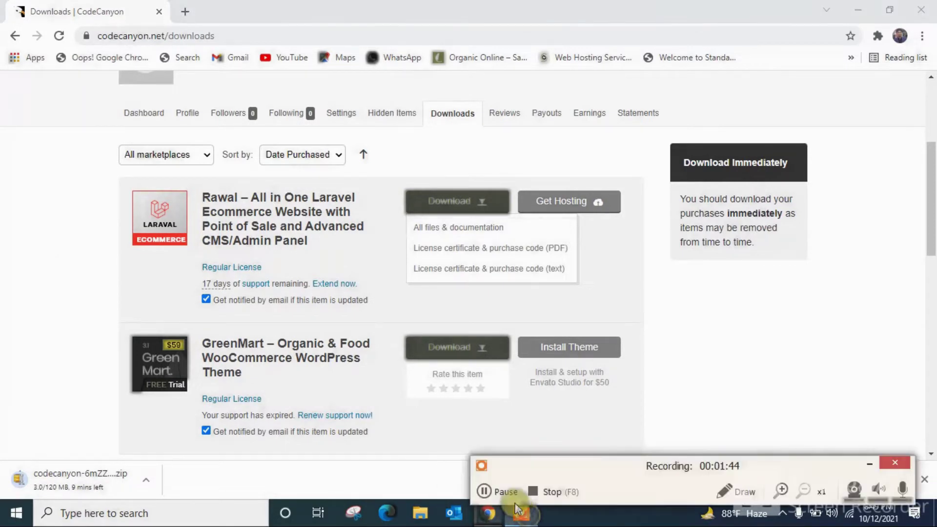
pyautogui.click(522, 486)
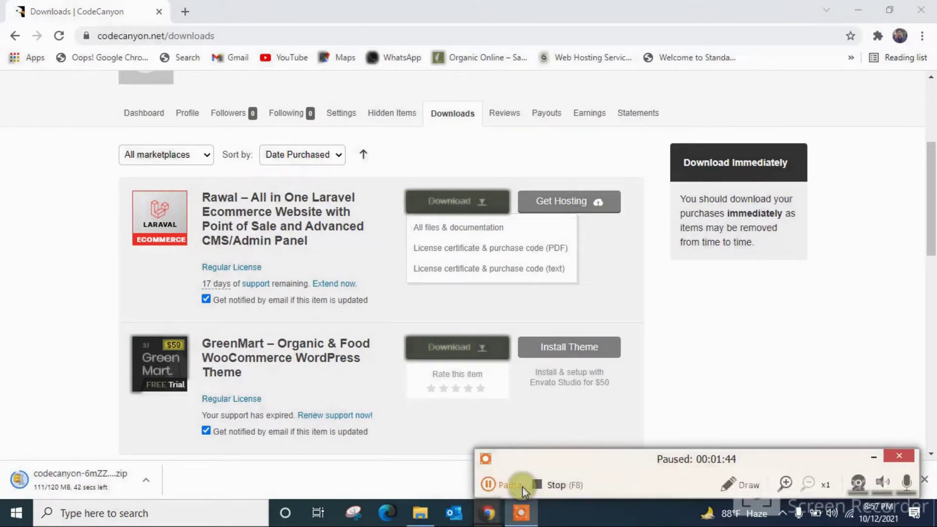
pyautogui.click(523, 486)
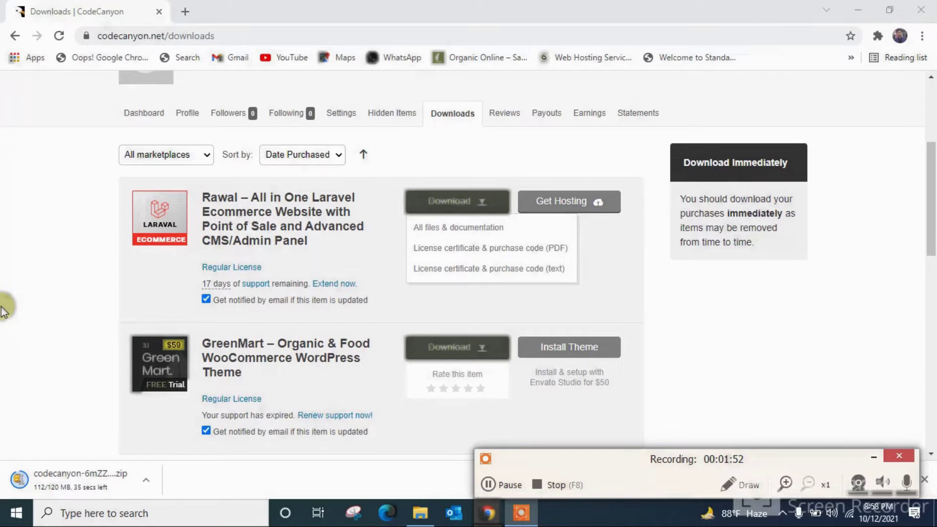
pyautogui.scroll(-10, 4, 308)
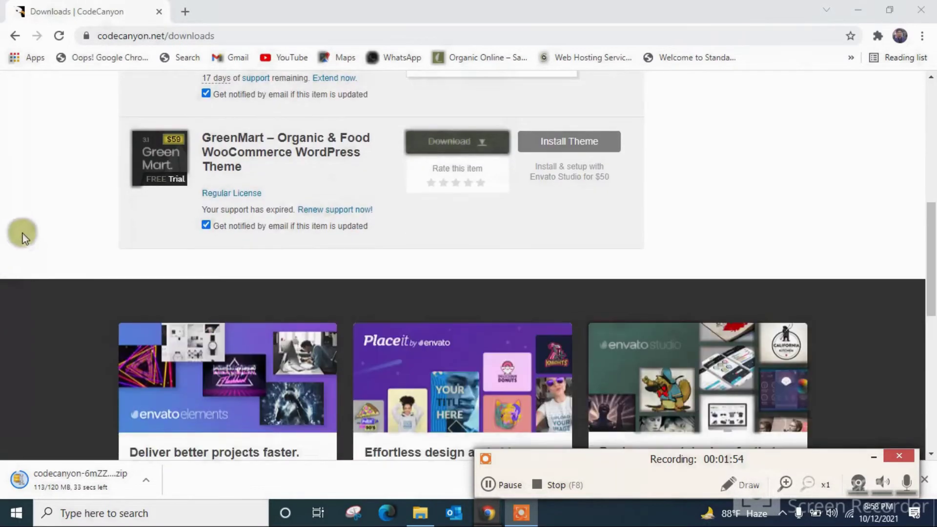
pyautogui.scroll(15, 34, 240)
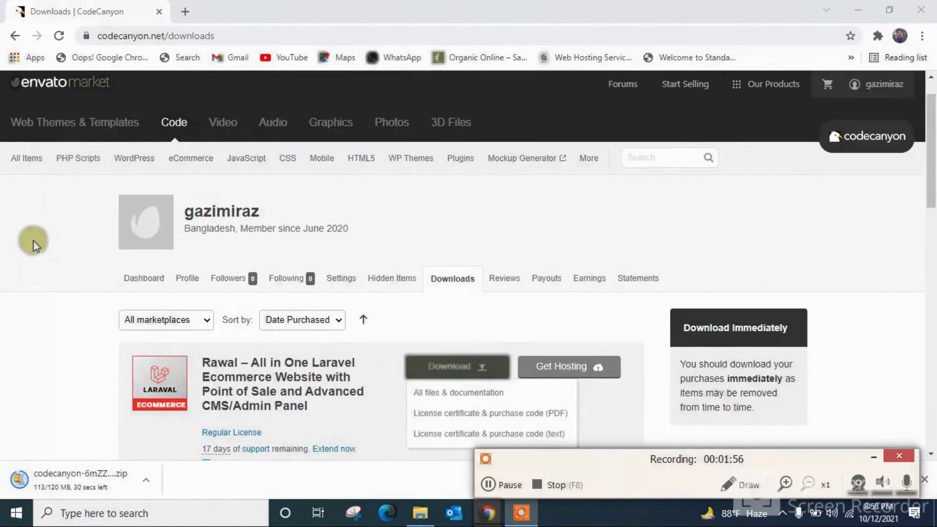
pyautogui.scroll(-1, 33, 242)
pyautogui.scroll(2, 51, 207)
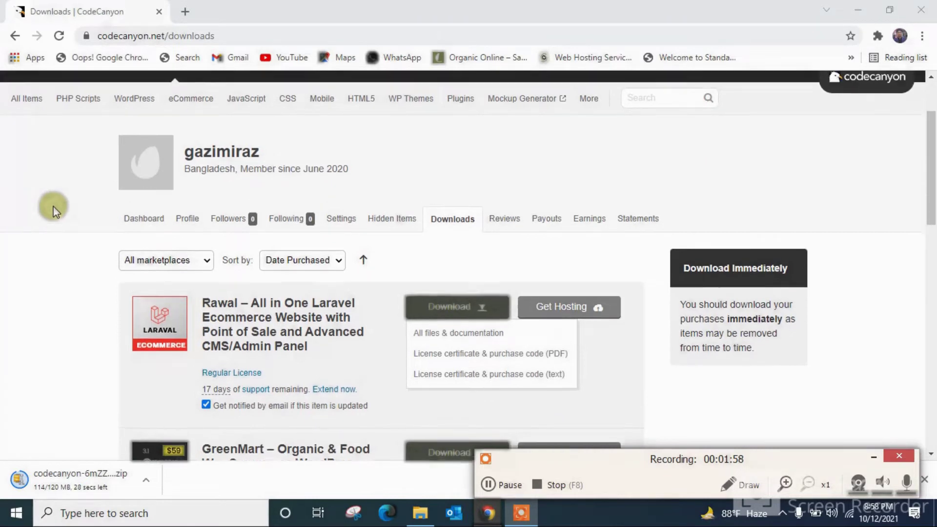
pyautogui.scroll(-2, 51, 209)
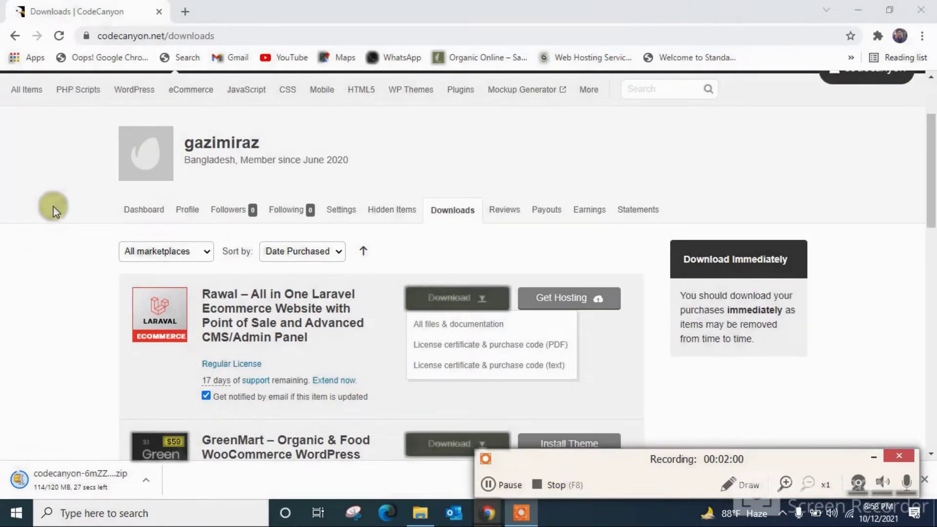
pyautogui.scroll(1, 53, 211)
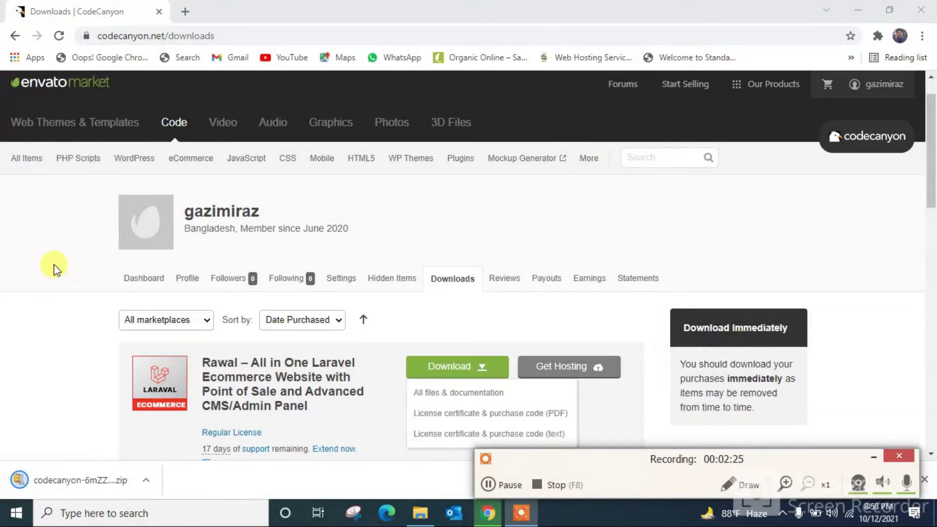
pyautogui.click(489, 485)
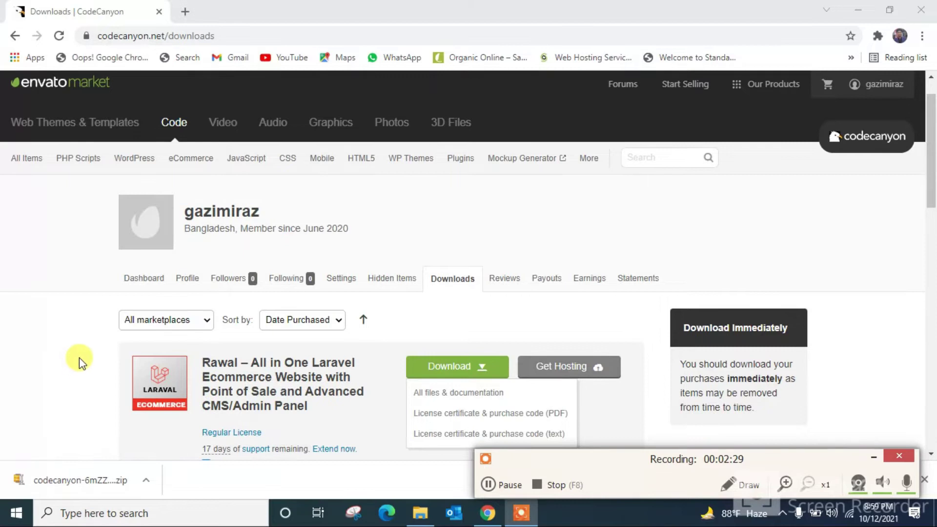
pyautogui.scroll(-1, 80, 360)
pyautogui.scroll(1, 80, 360)
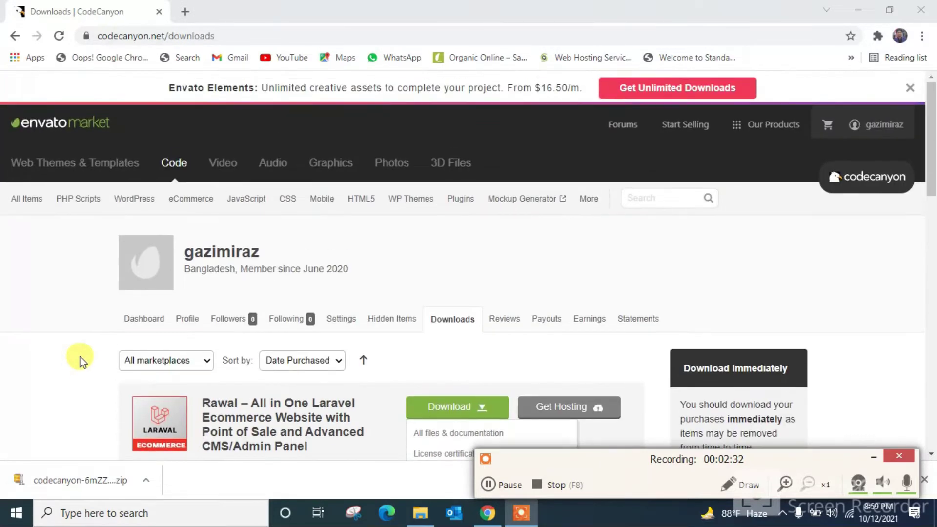
pyautogui.click(146, 480)
# Move the downloaded zip into F: > Website Design purchase > Codecanyon-laravel website > new update.
pyautogui.click(190, 434)
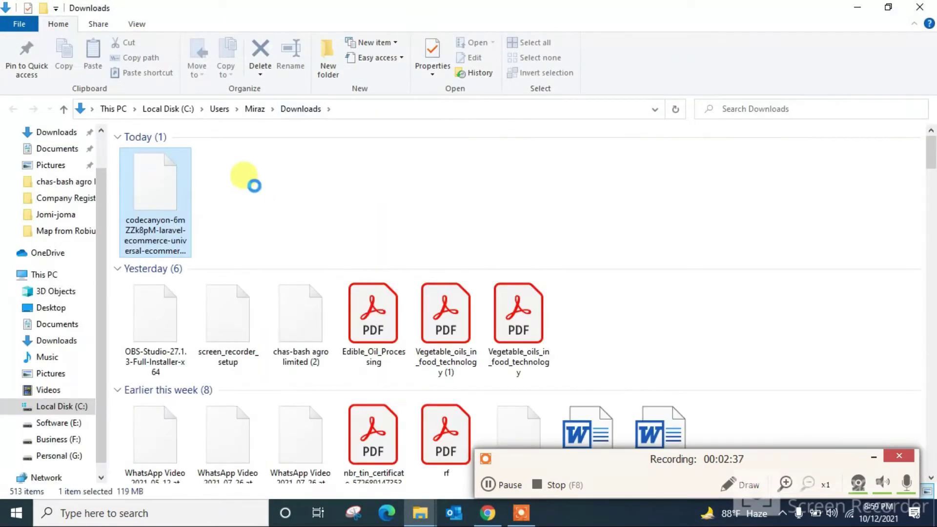
pyautogui.rightClick(160, 220)
pyautogui.click(198, 398)
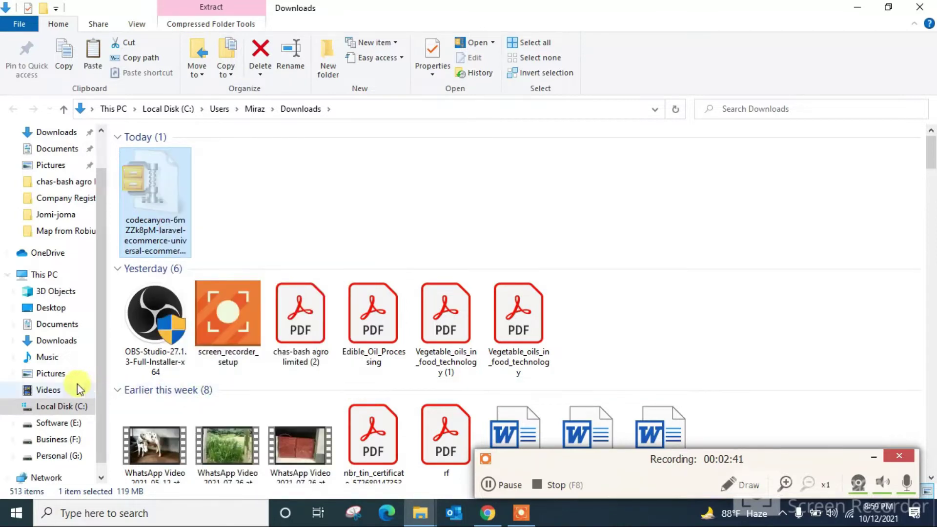
pyautogui.click(74, 438)
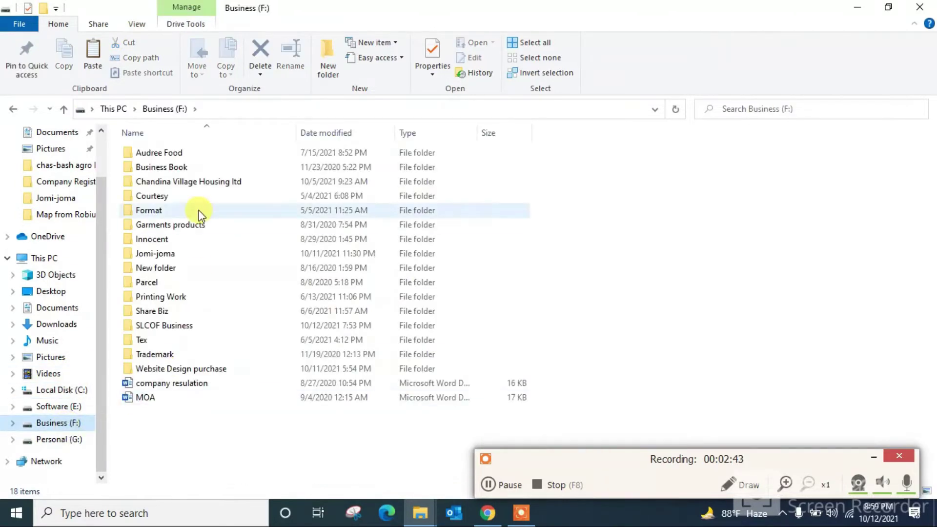
pyautogui.doubleClick(176, 369)
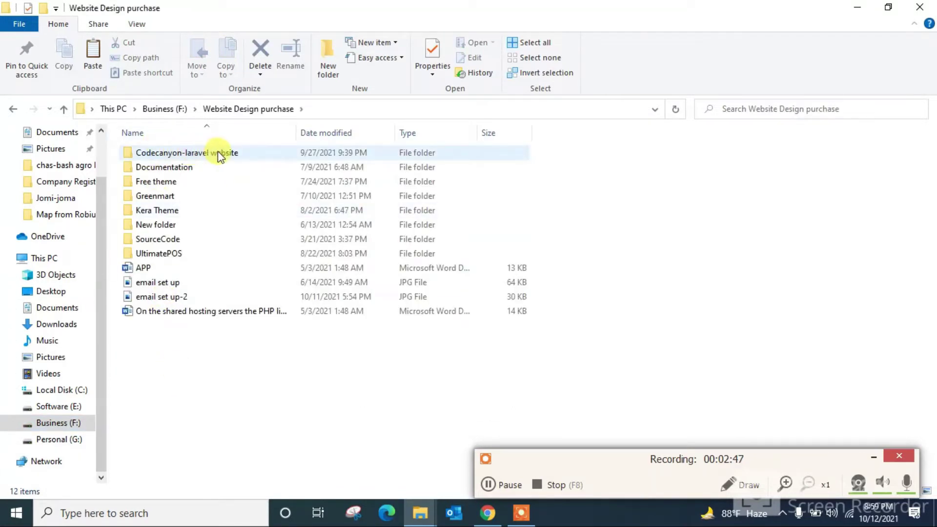
pyautogui.doubleClick(217, 151)
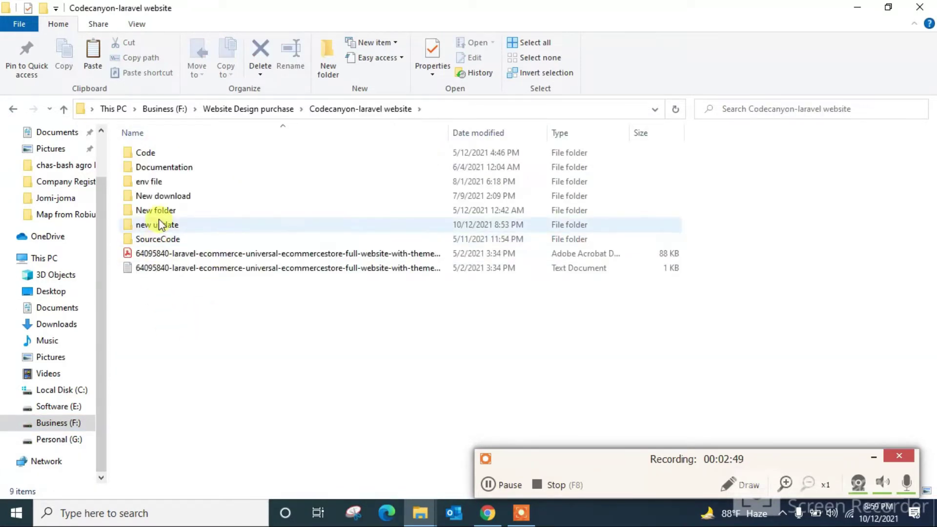
pyautogui.doubleClick(167, 224)
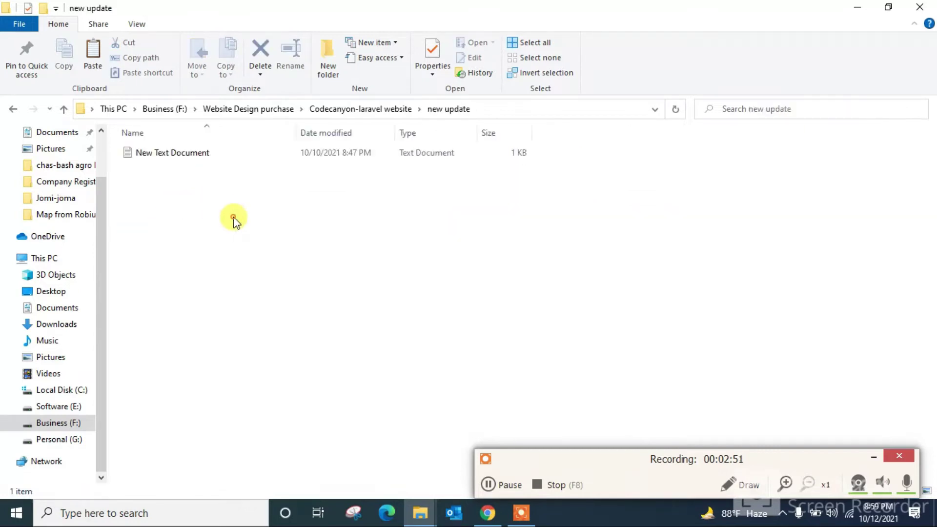
pyautogui.rightClick(234, 218)
pyautogui.click(280, 316)
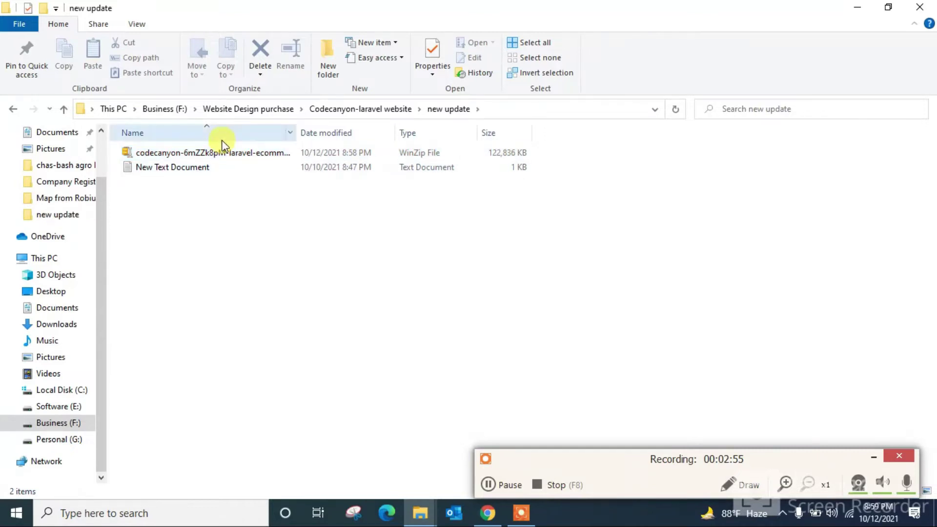
# Extract the codecanyon zip into the new update folder with 7-Zip Extract Here.
pyautogui.rightClick(220, 152)
pyautogui.moveTo(292, 224)
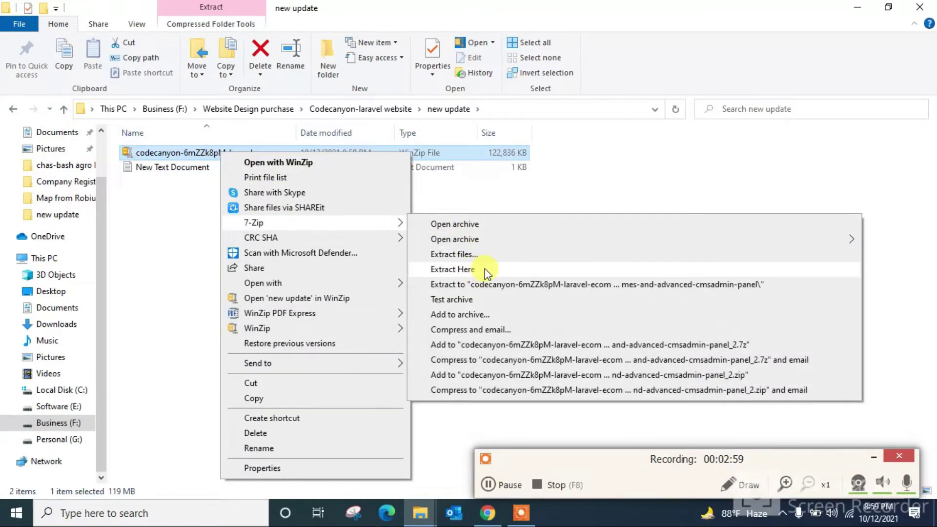
pyautogui.click(472, 270)
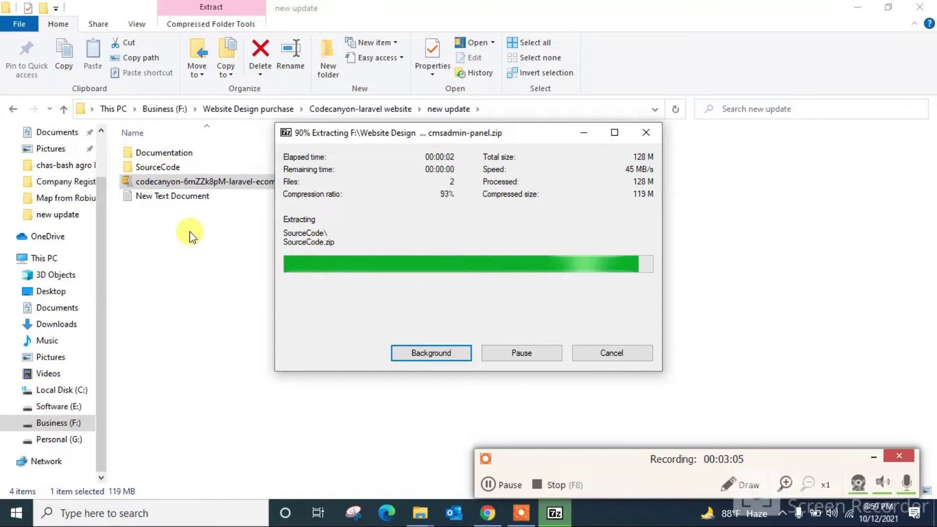
pyautogui.click(190, 235)
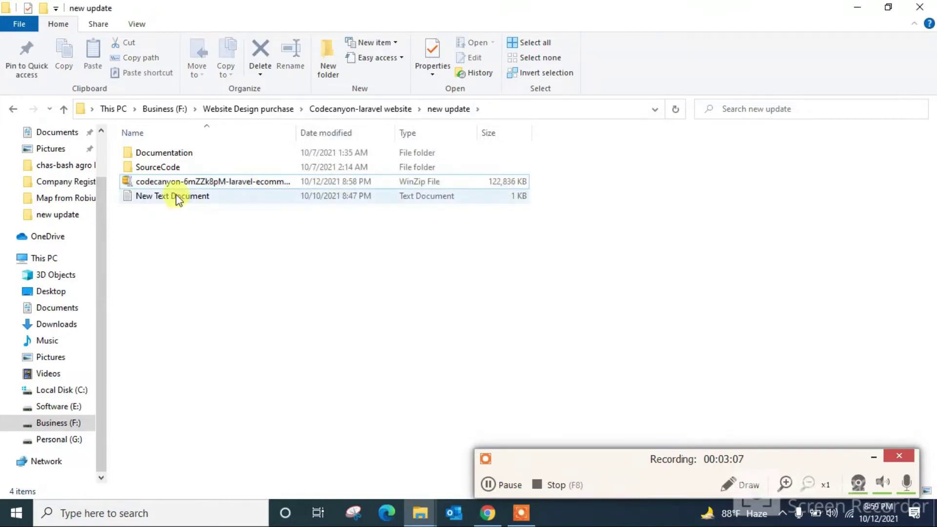
# Check the extracted SourceCode and Documentation folders, then return to CodeCanyon downloads in Chrome.
pyautogui.doubleClick(175, 167)
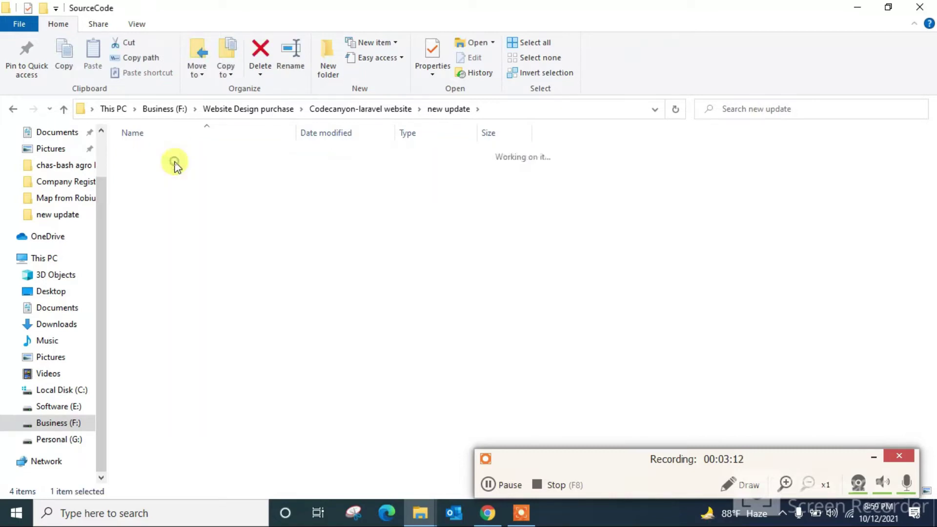
pyautogui.click(13, 108)
pyautogui.click(169, 155)
pyautogui.doubleClick(169, 155)
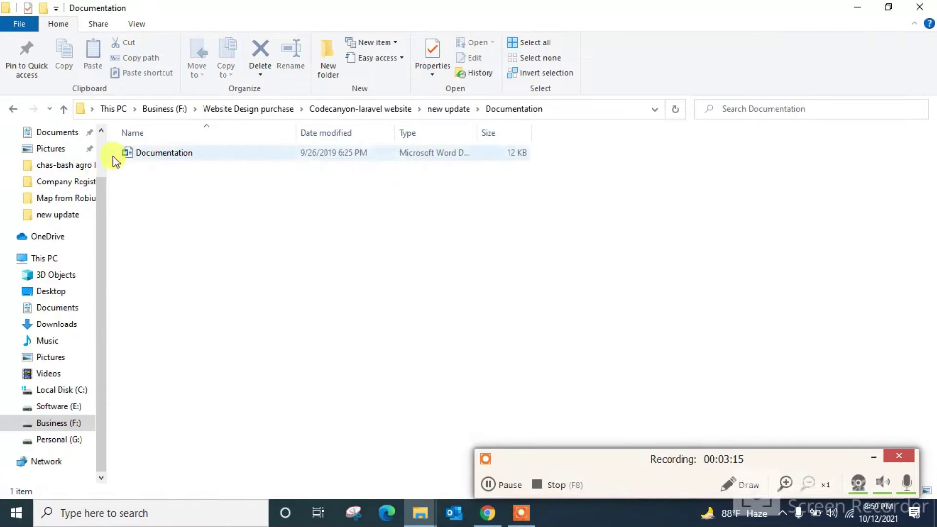
pyautogui.click(18, 111)
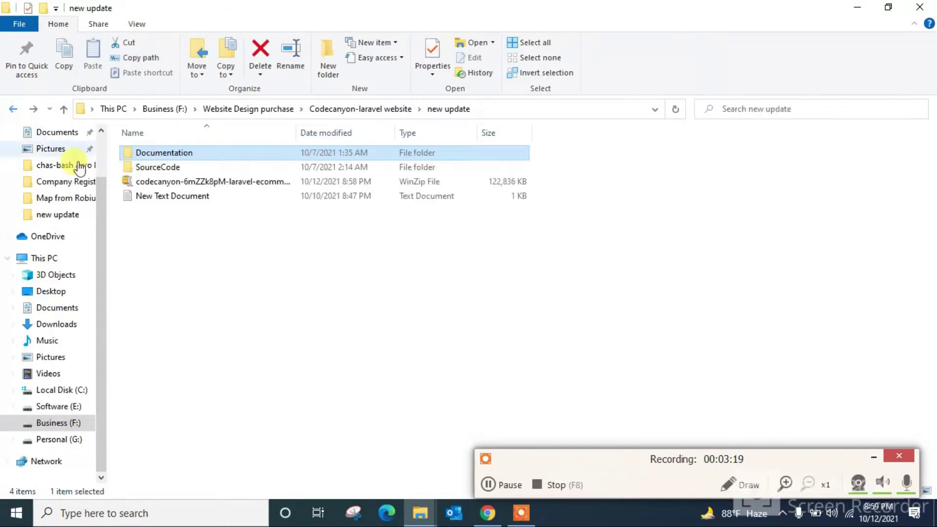
pyautogui.doubleClick(179, 168)
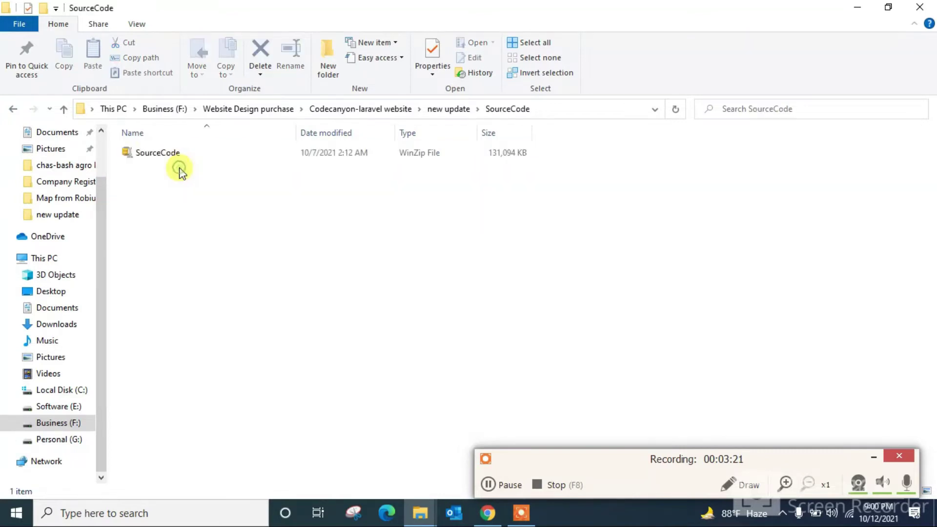
pyautogui.click(11, 109)
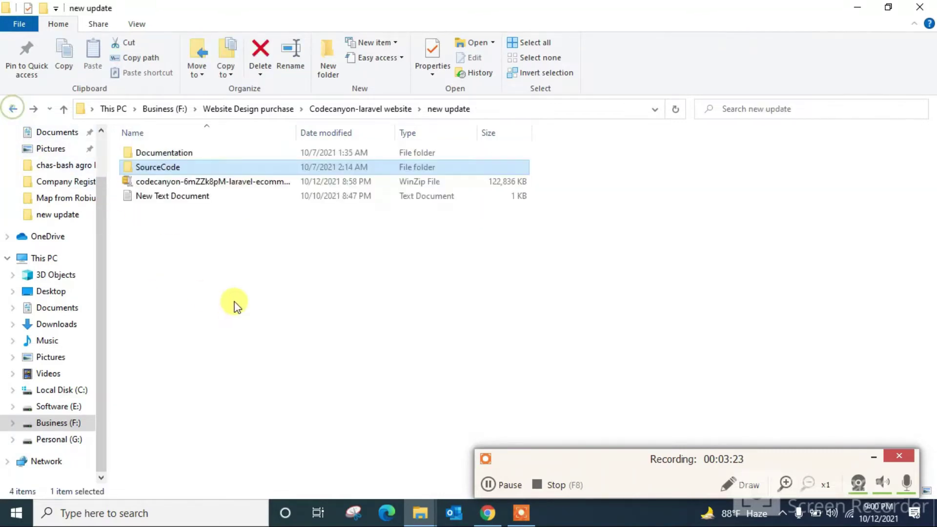
pyautogui.click(487, 513)
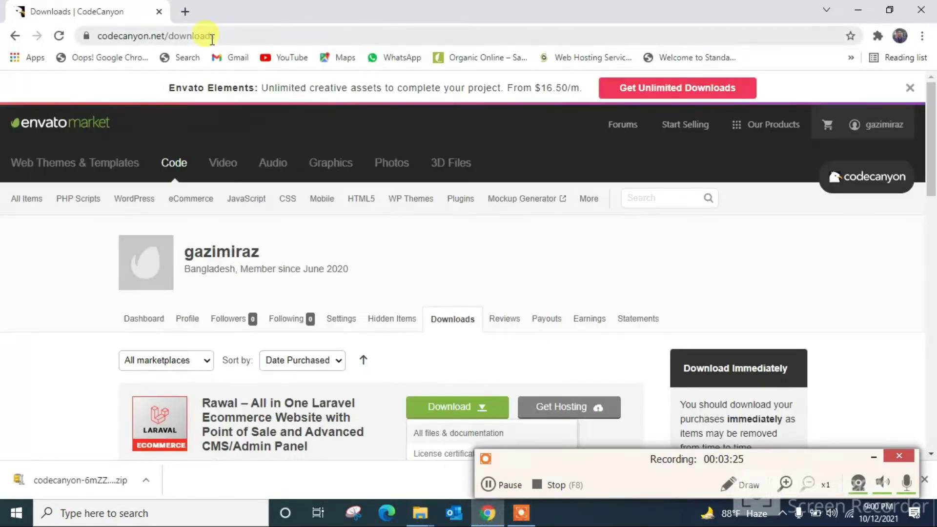
# Sign in to Namecheap with the account username and password and view the Hosting List.
pyautogui.click(188, 11)
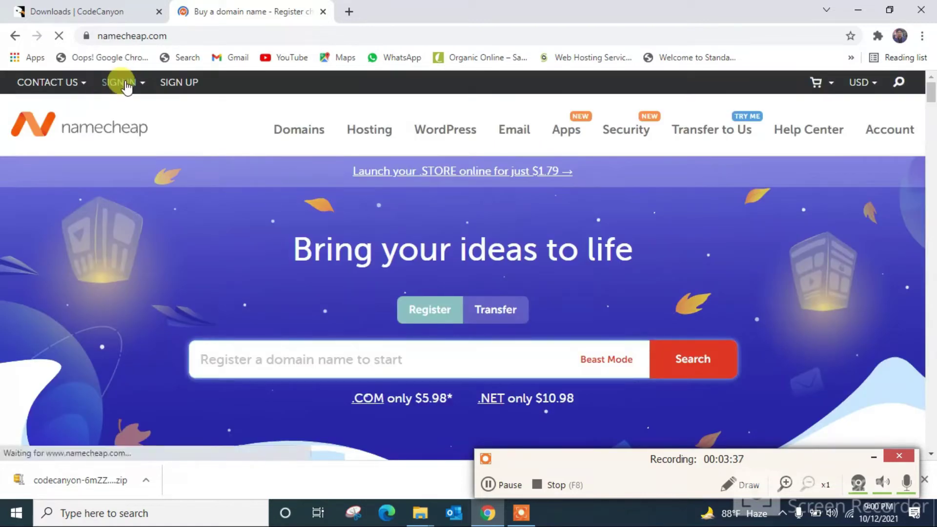
pyautogui.click(120, 82)
pyautogui.click(135, 127)
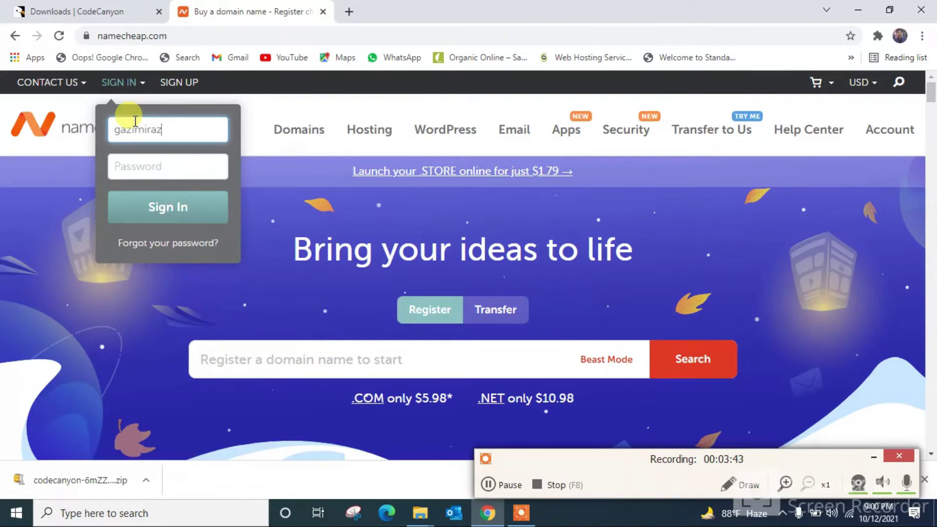
pyautogui.press('Tab')
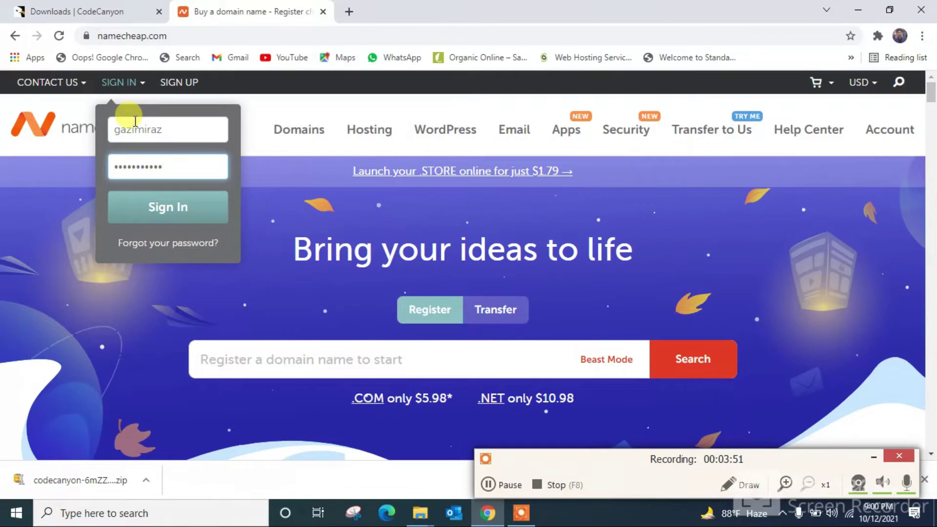
pyautogui.click(136, 206)
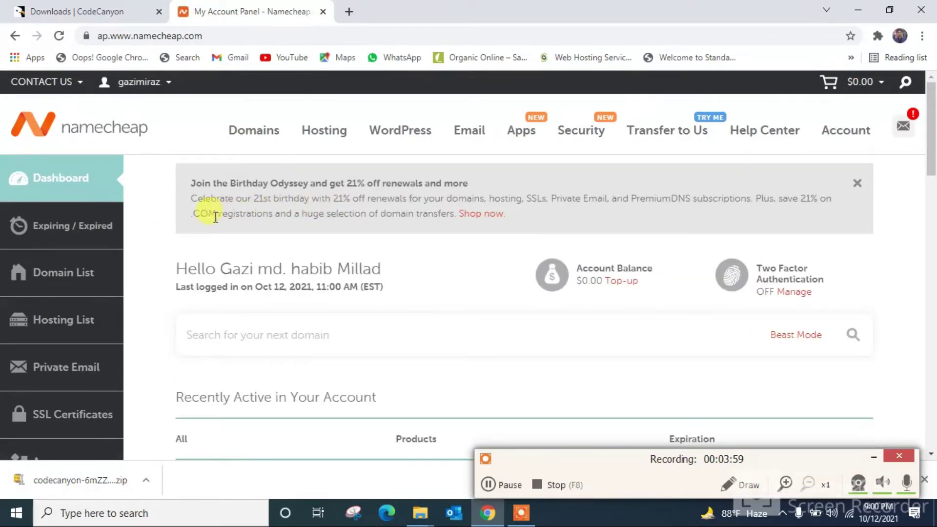
pyautogui.click(63, 331)
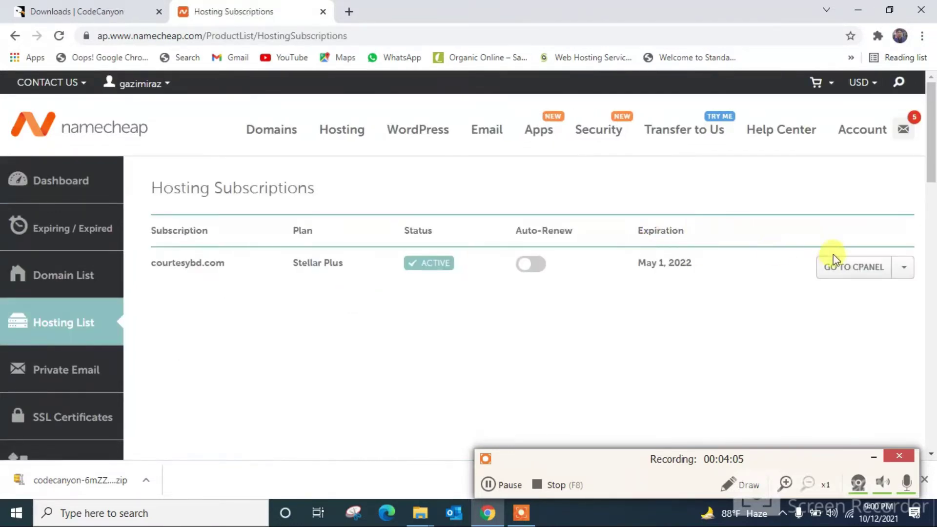
# Open courtesybd.com's cPanel File Manager, select public_html and go to its Upload page.
pyautogui.click(851, 271)
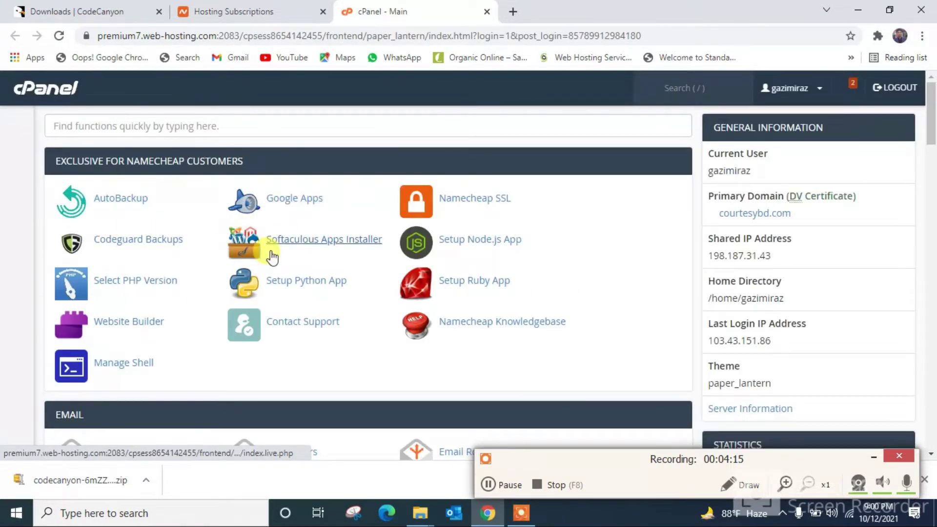
pyautogui.scroll(-4, 272, 257)
pyautogui.scroll(-7, 282, 235)
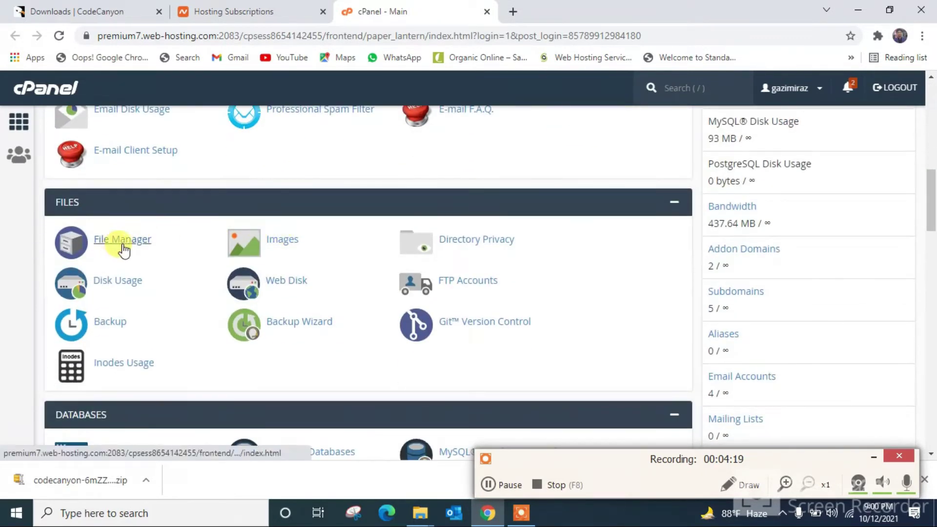
pyautogui.click(120, 244)
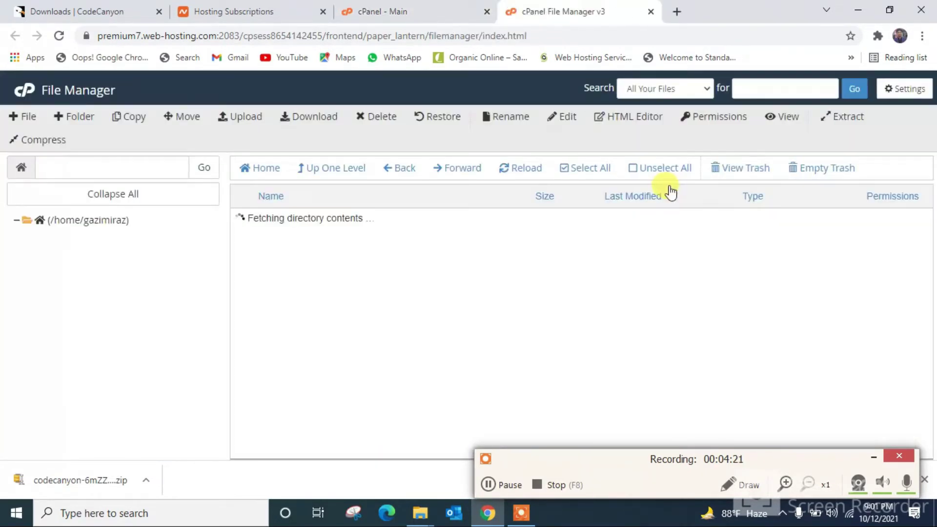
pyautogui.scroll(-5, 39, 284)
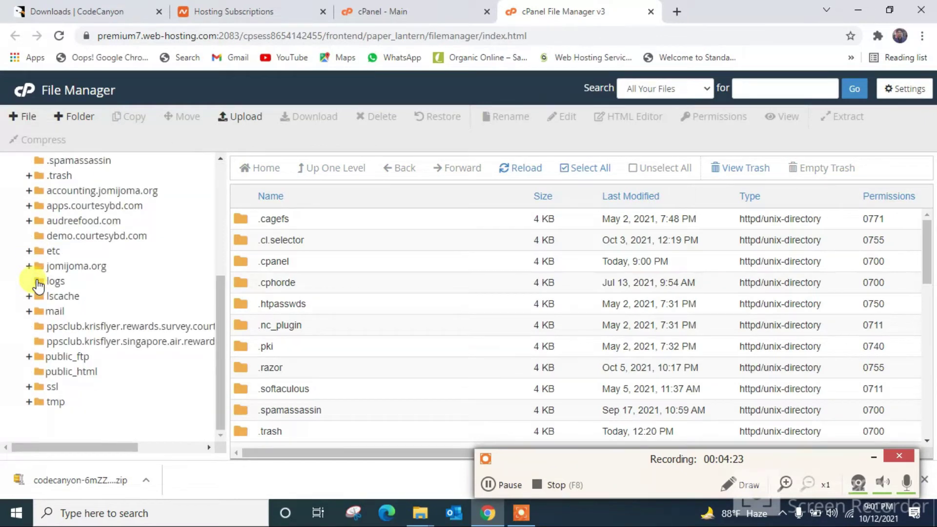
pyautogui.click(78, 375)
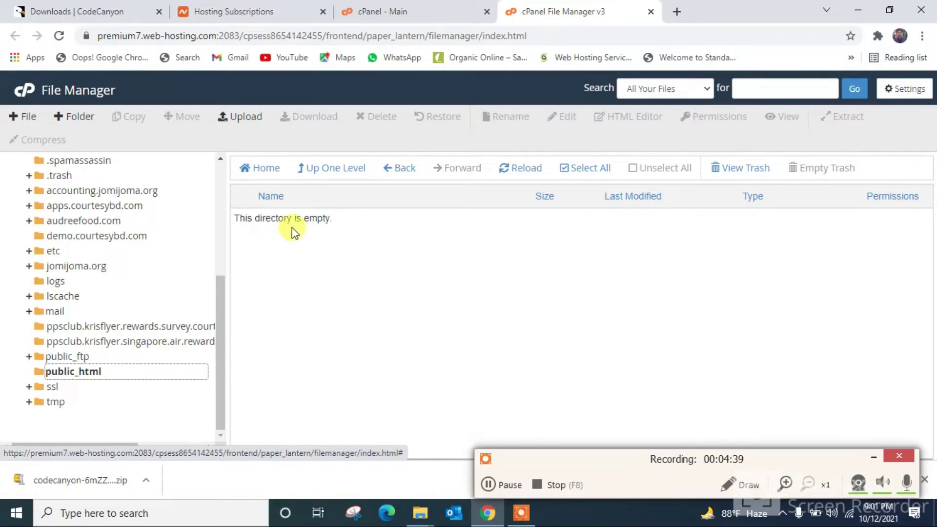
pyautogui.click(249, 118)
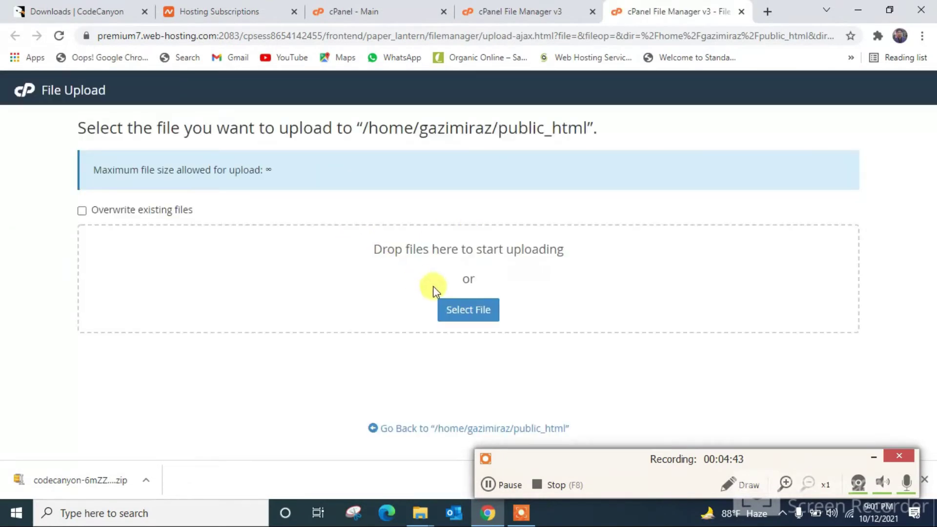
# Upload SourceCode.zip from F: > Codecanyon-laravel website > new update > SourceCode.
pyautogui.click(454, 308)
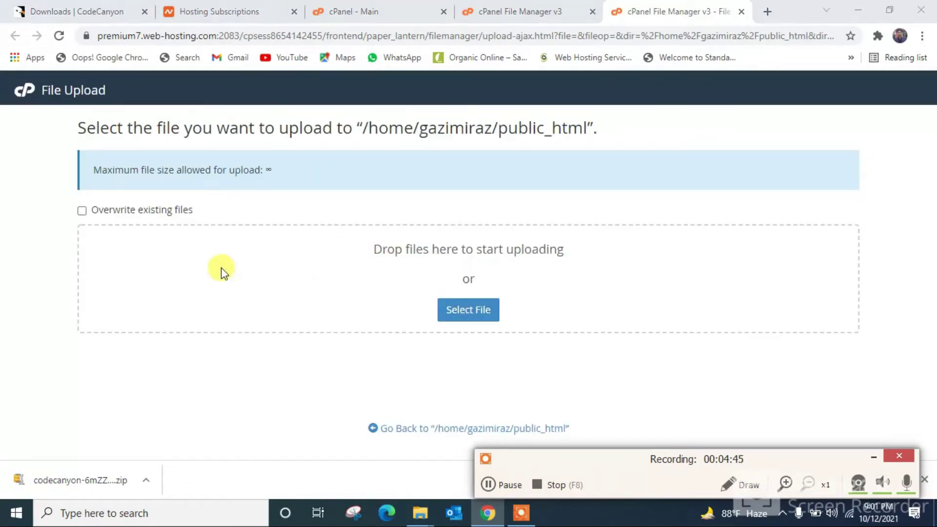
pyautogui.scroll(-1, 83, 254)
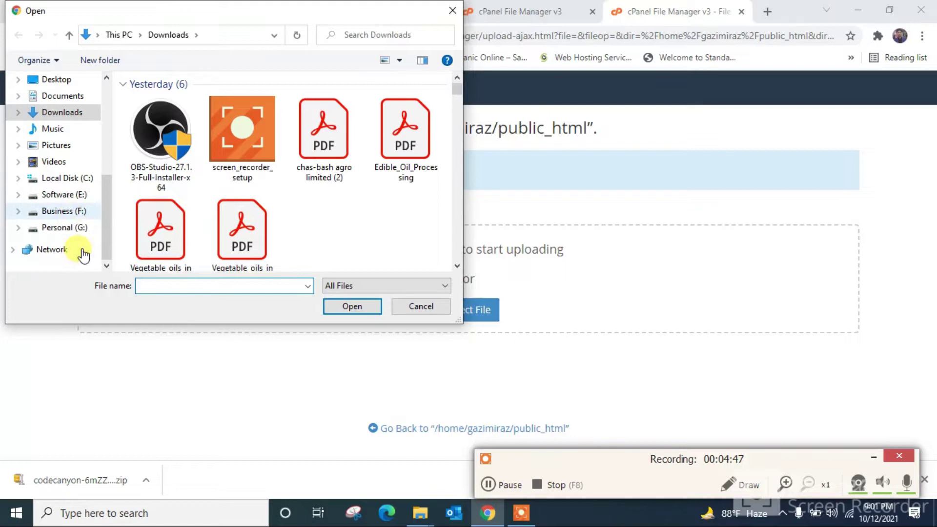
pyautogui.click(69, 211)
pyautogui.scroll(-2, 187, 166)
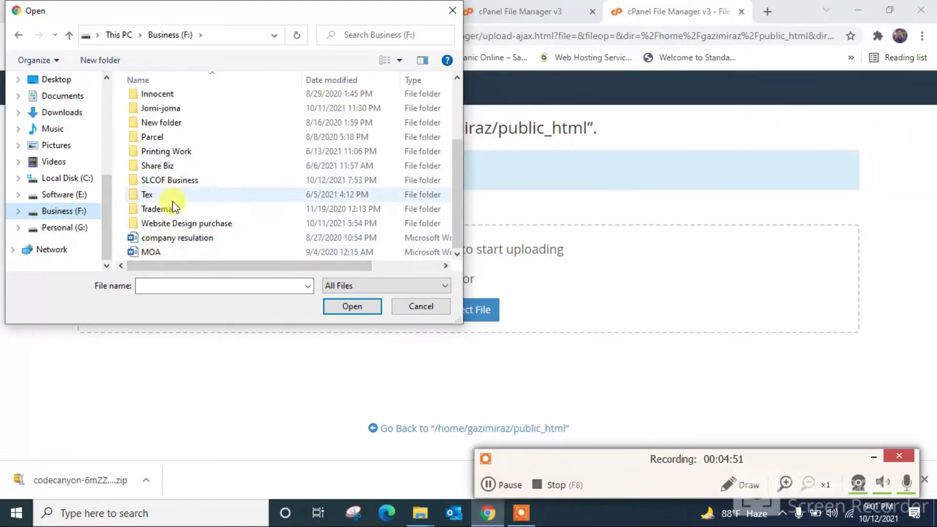
pyautogui.doubleClick(177, 222)
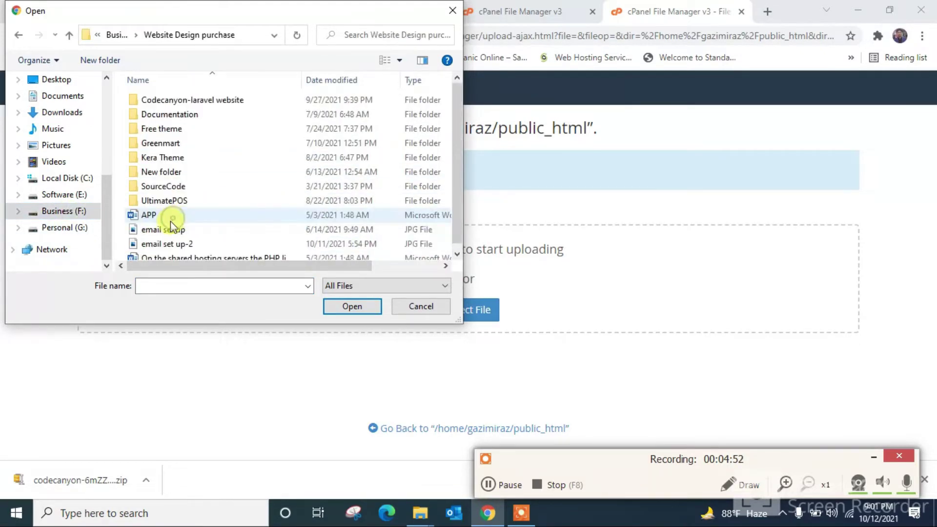
pyautogui.doubleClick(191, 101)
pyautogui.doubleClick(181, 172)
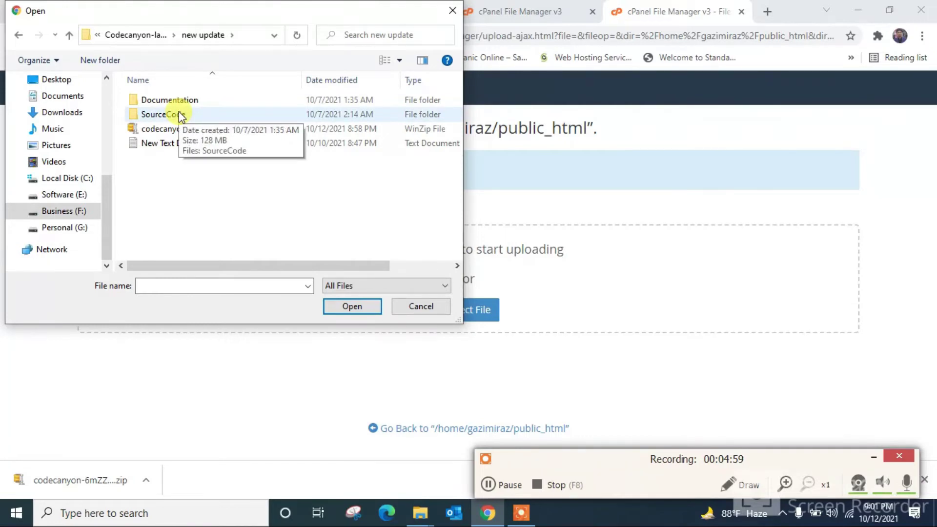
pyautogui.doubleClick(182, 116)
pyautogui.click(183, 101)
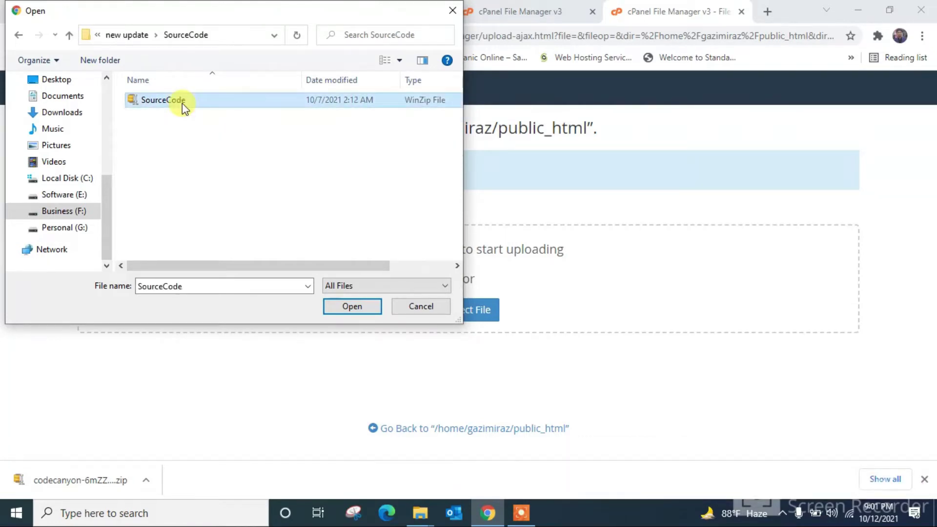
pyautogui.click(350, 306)
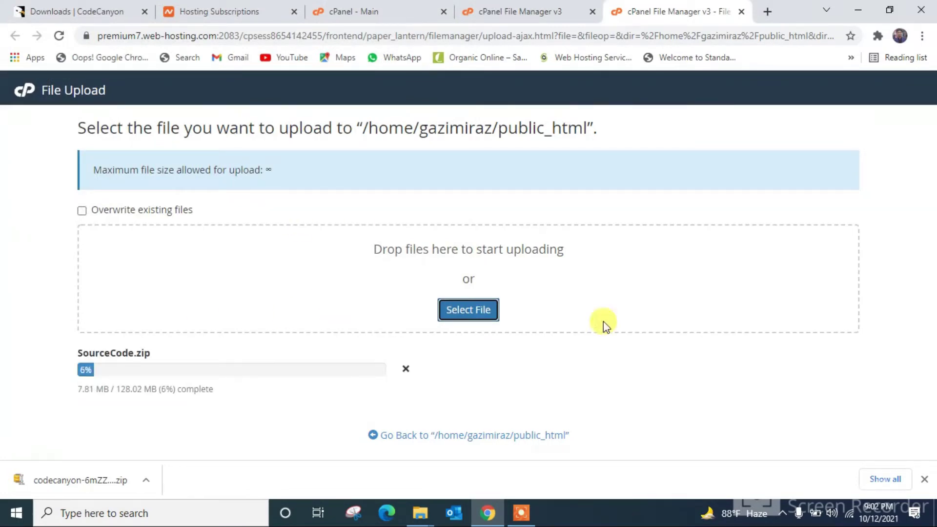
# Return to the File Manager's public_html listing once the 128.02 MB upload completes.
pyautogui.click(520, 517)
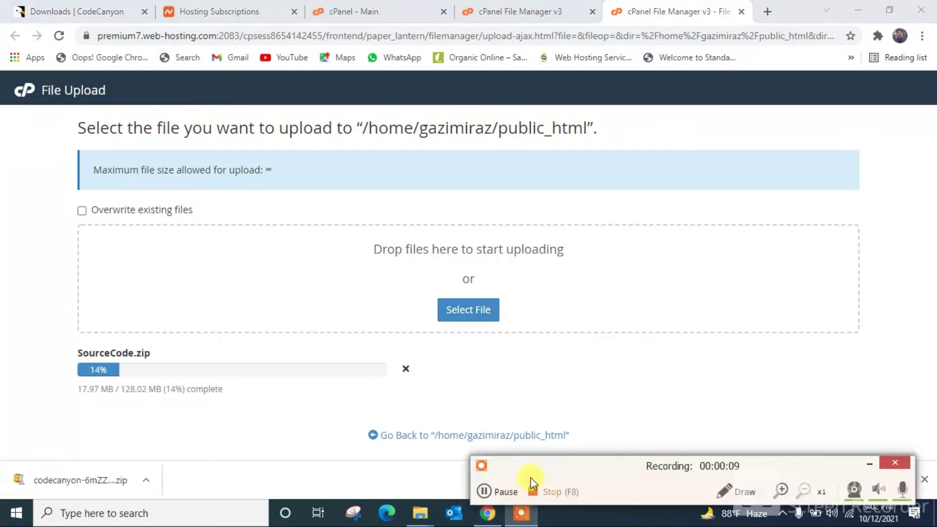
pyautogui.click(504, 491)
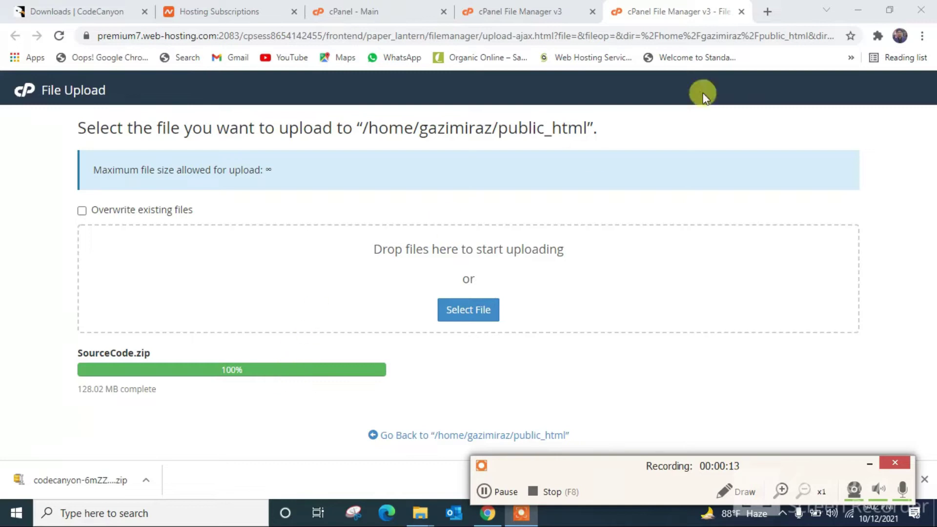
pyautogui.click(500, 11)
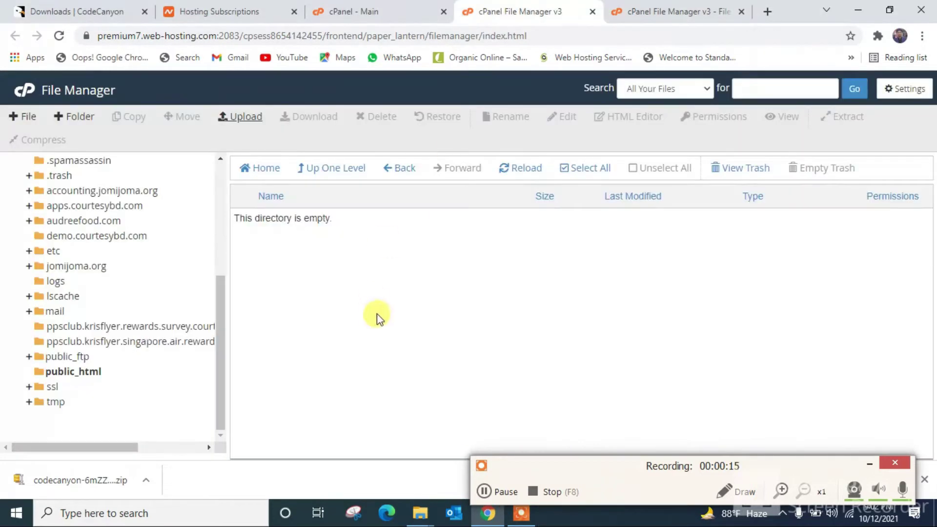
# Reload public_html and extract SourceCode.zip there, unpacking config, storage, vendor and other Laravel folders.
pyautogui.click(523, 167)
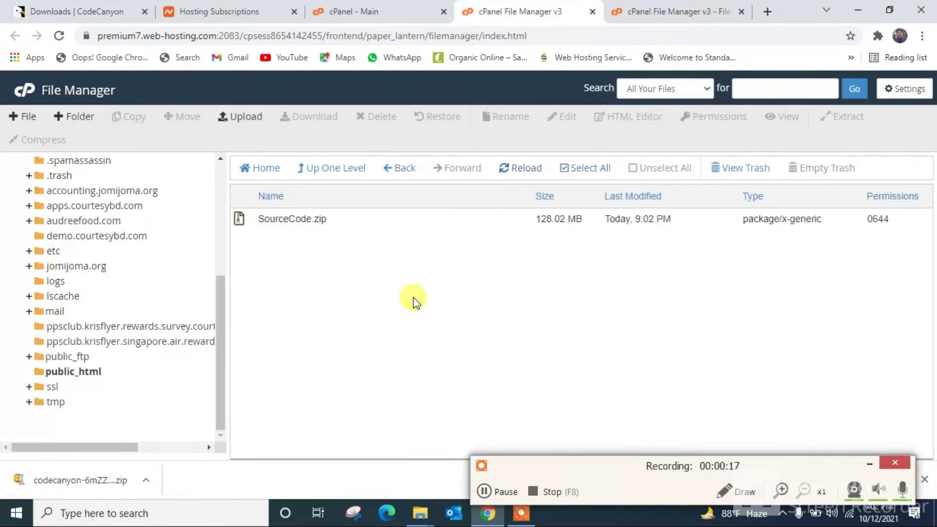
pyautogui.click(311, 217)
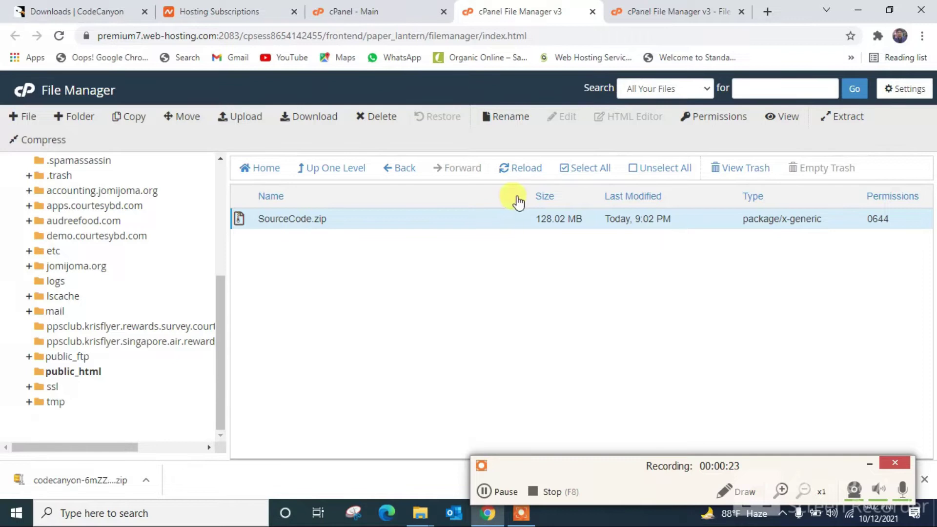
pyautogui.click(849, 117)
pyautogui.click(560, 336)
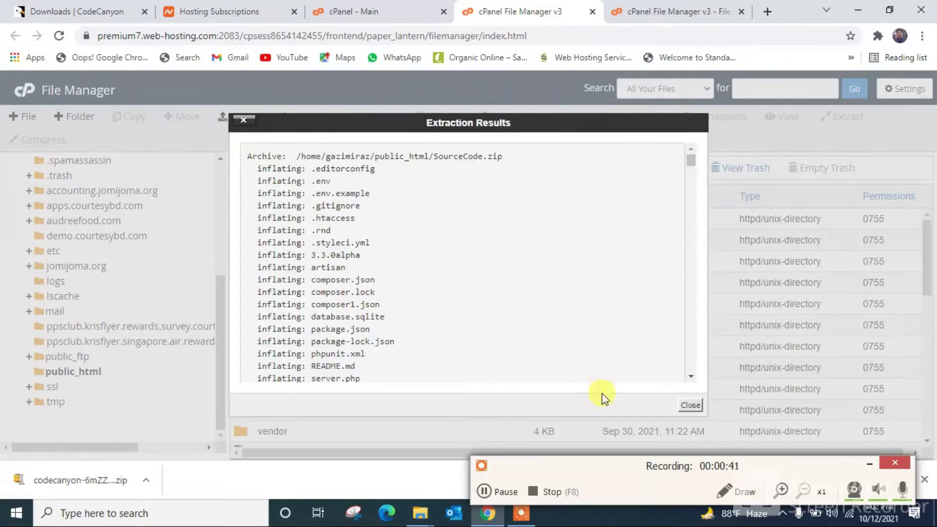
pyautogui.click(689, 406)
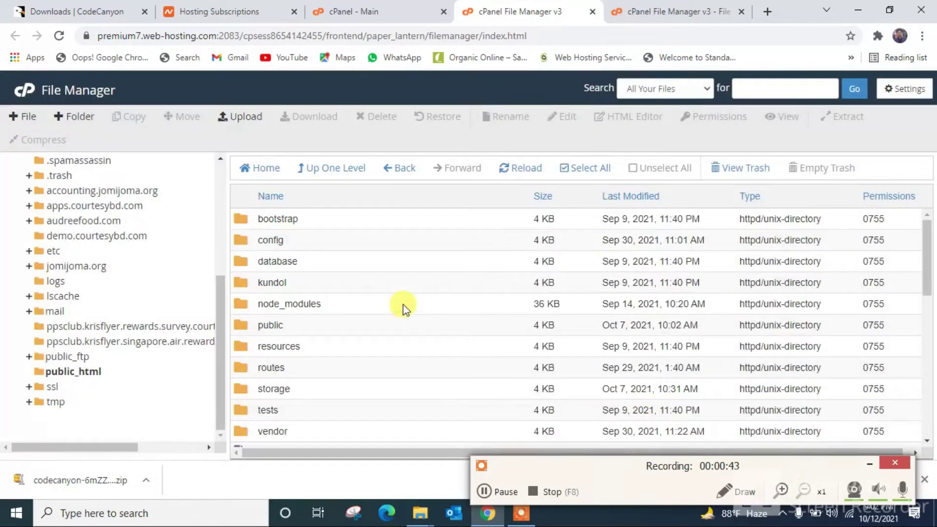
pyautogui.scroll(-10, 383, 315)
pyautogui.scroll(10, 391, 320)
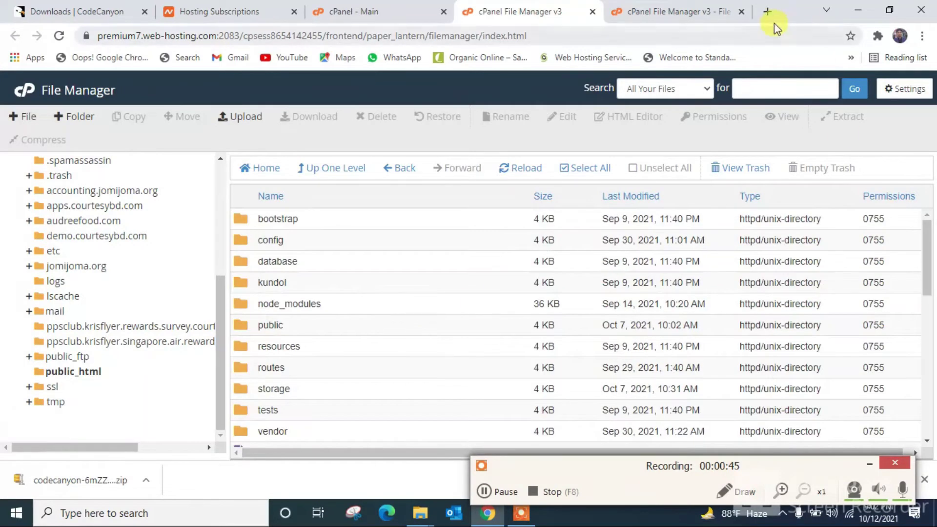
pyautogui.click(772, 9)
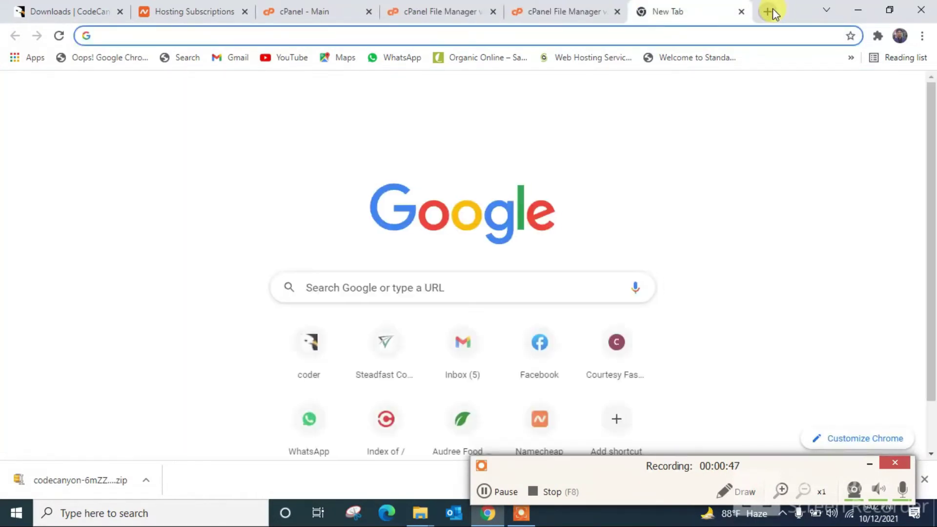
pyautogui.write('www')
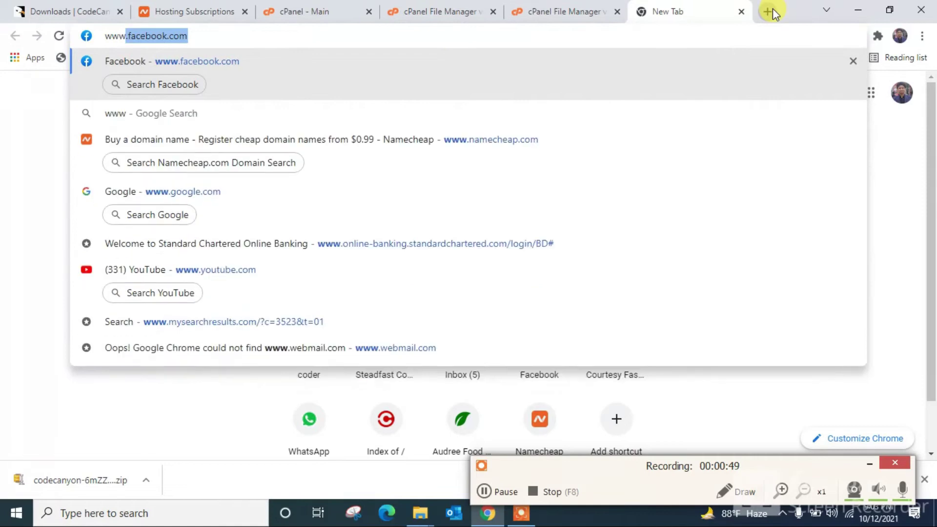
pyautogui.write('.cour')
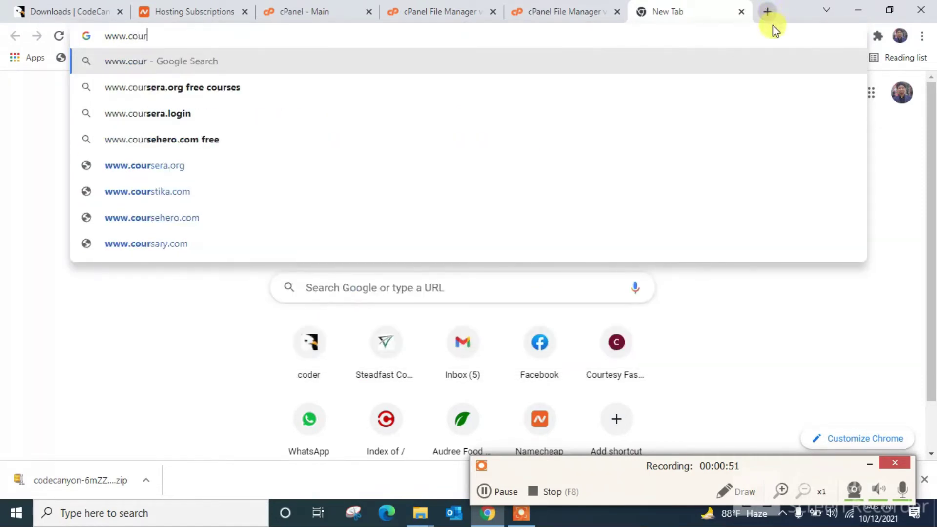
pyautogui.write('tesy')
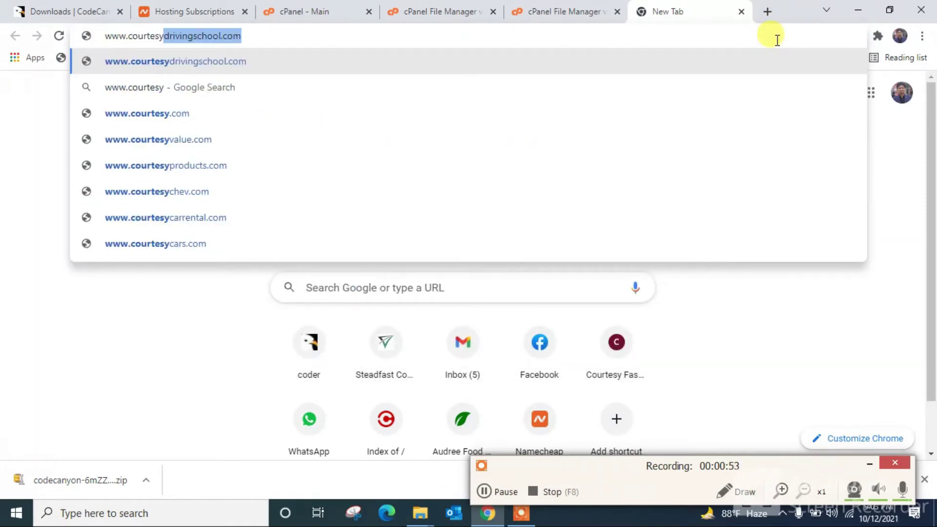
pyautogui.write('bd.com')
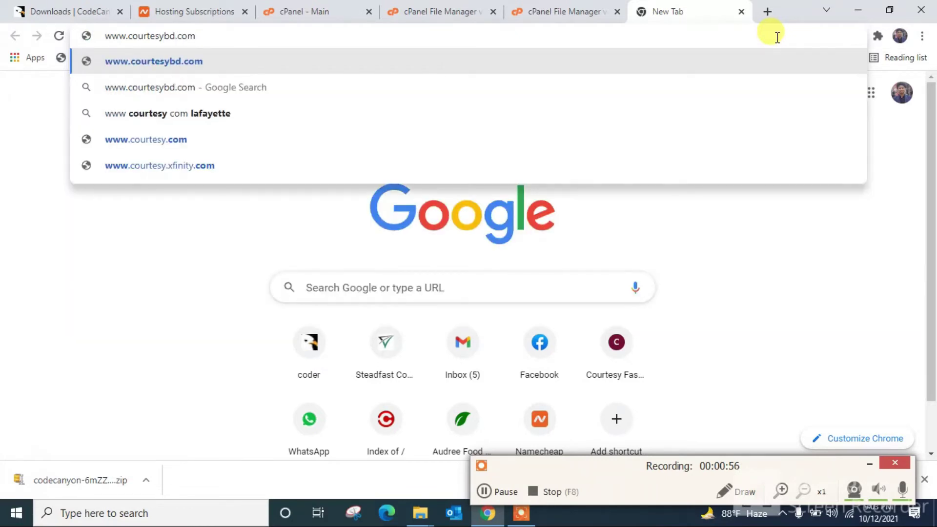
pyautogui.press('Return')
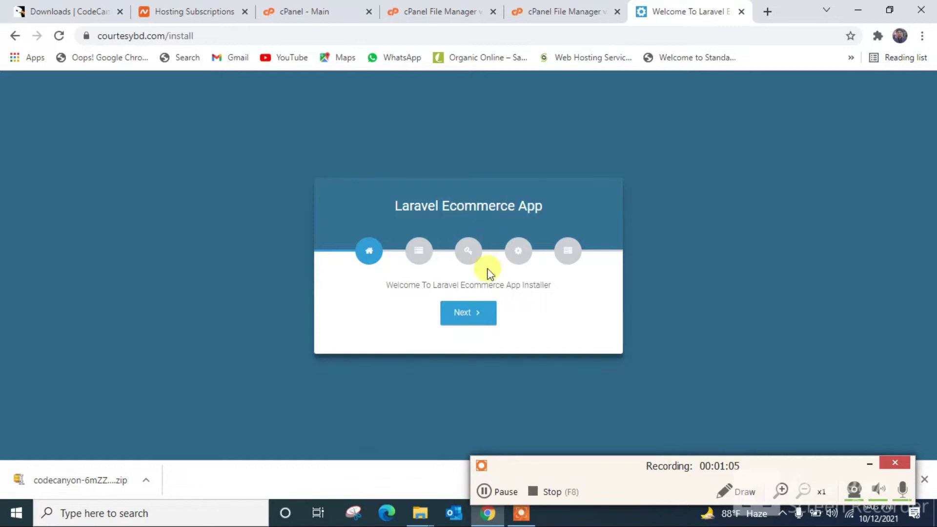
pyautogui.click(481, 323)
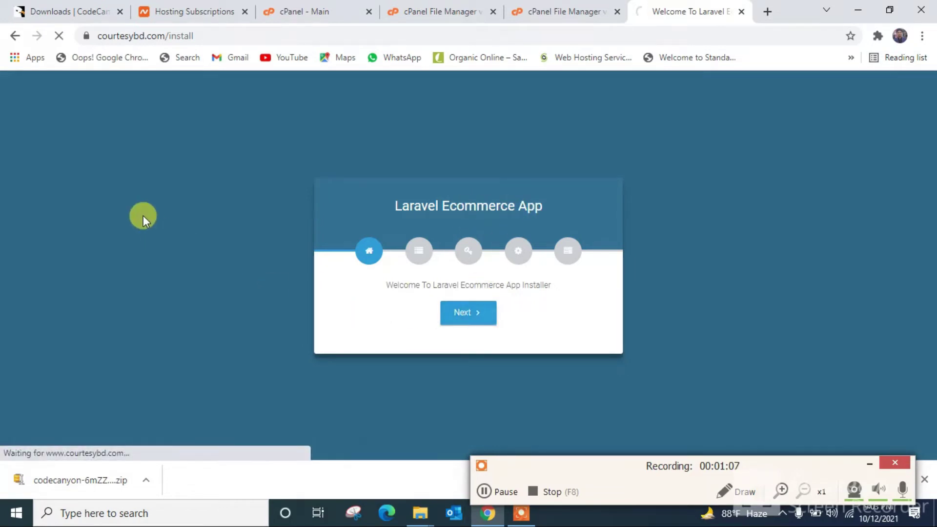
# Confirm all server requirements pass and continue to the Permissions step.
pyautogui.scroll(-1, 143, 215)
pyautogui.scroll(-5, 142, 216)
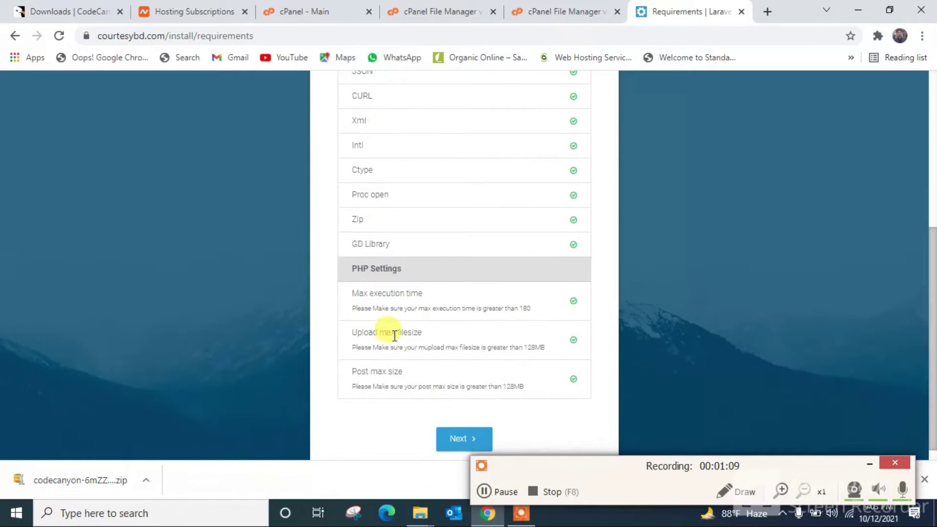
pyautogui.scroll(4, 391, 146)
pyautogui.scroll(-5, 540, 168)
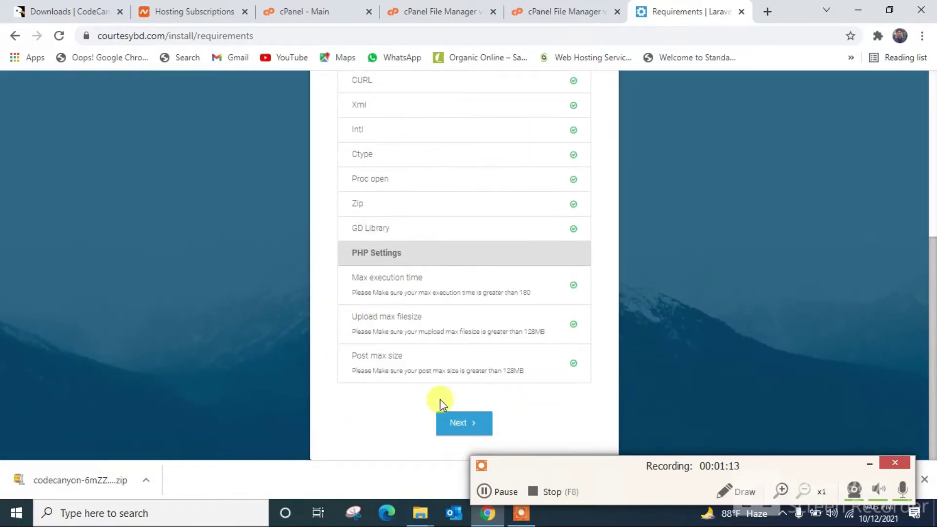
pyautogui.scroll(5, 398, 229)
pyautogui.scroll(-5, 398, 229)
pyautogui.click(477, 424)
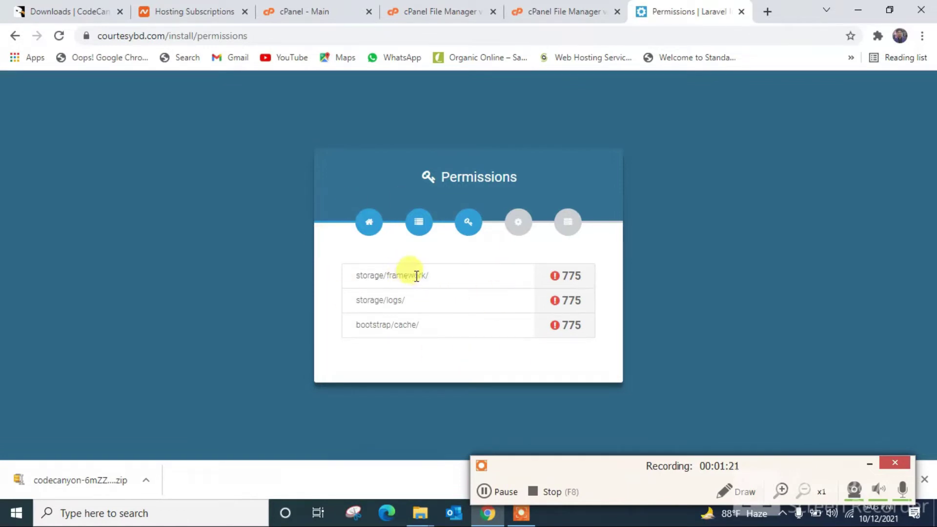
# Close the finished upload page and check which folders the installer flags as unwritable.
pyautogui.click(566, 9)
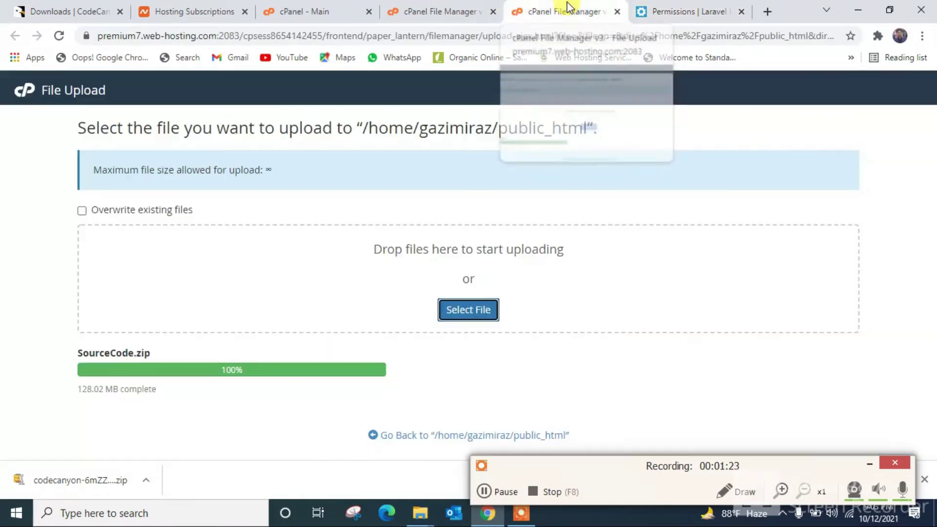
pyautogui.click(435, 10)
pyautogui.click(539, 11)
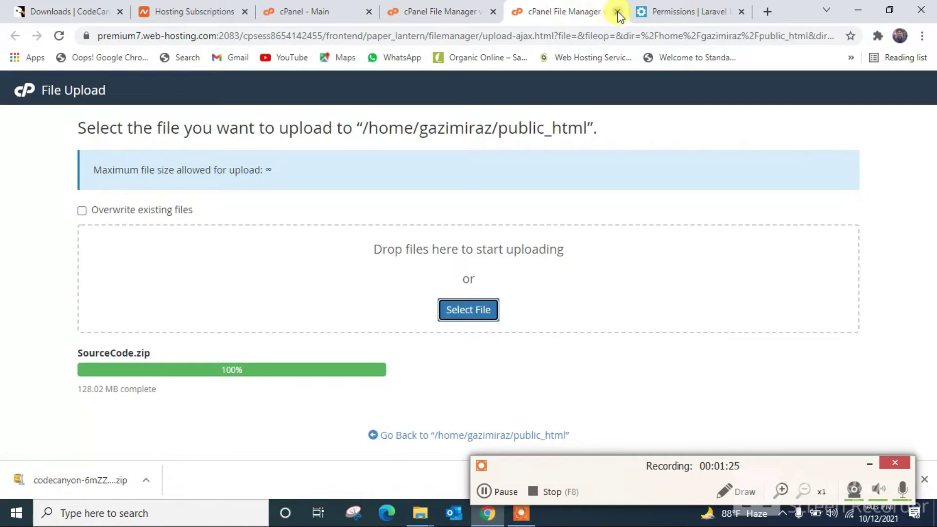
pyautogui.click(618, 11)
pyautogui.click(399, 12)
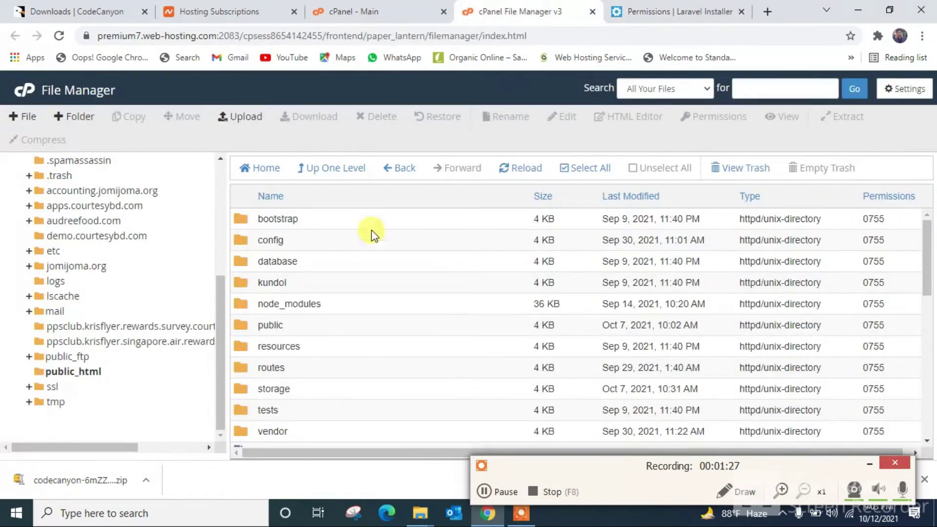
pyautogui.click(638, 15)
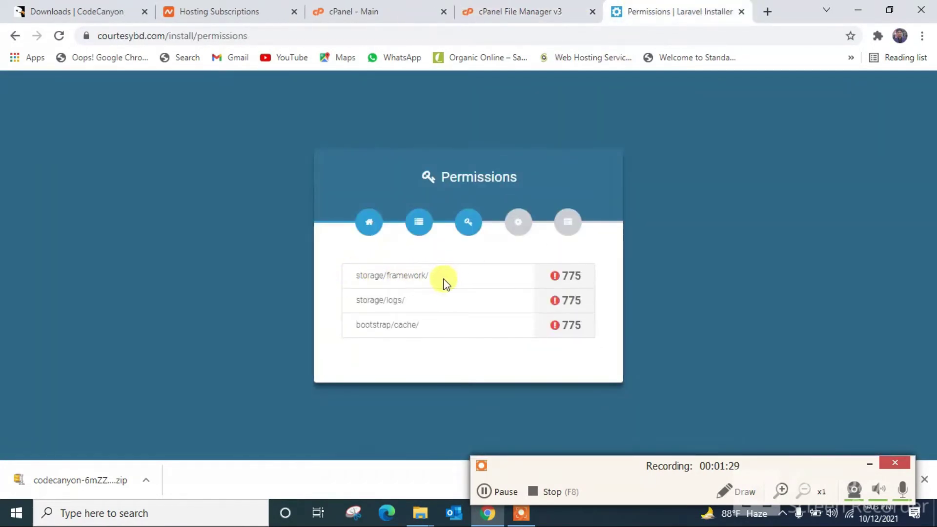
pyautogui.click(487, 8)
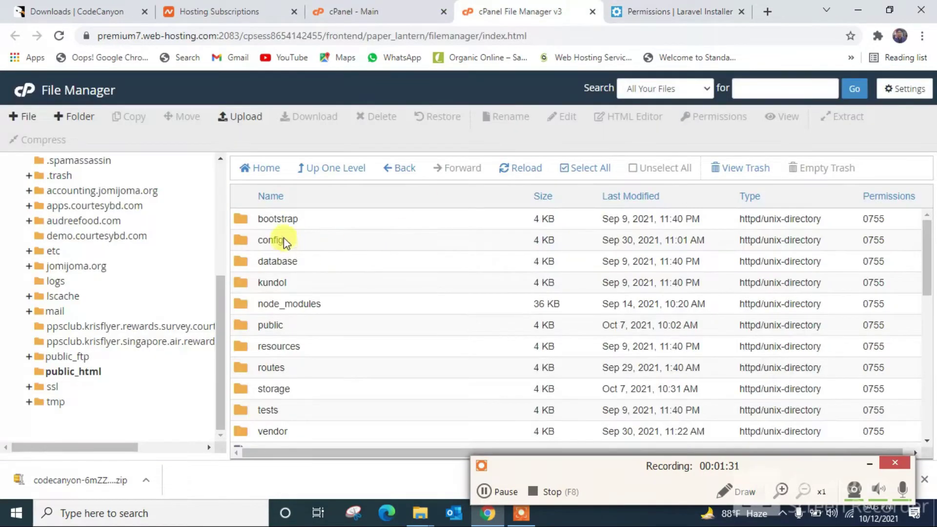
# Set the storage/framework folder's permissions to 775.
pyautogui.scroll(-3, 260, 296)
pyautogui.doubleClick(241, 321)
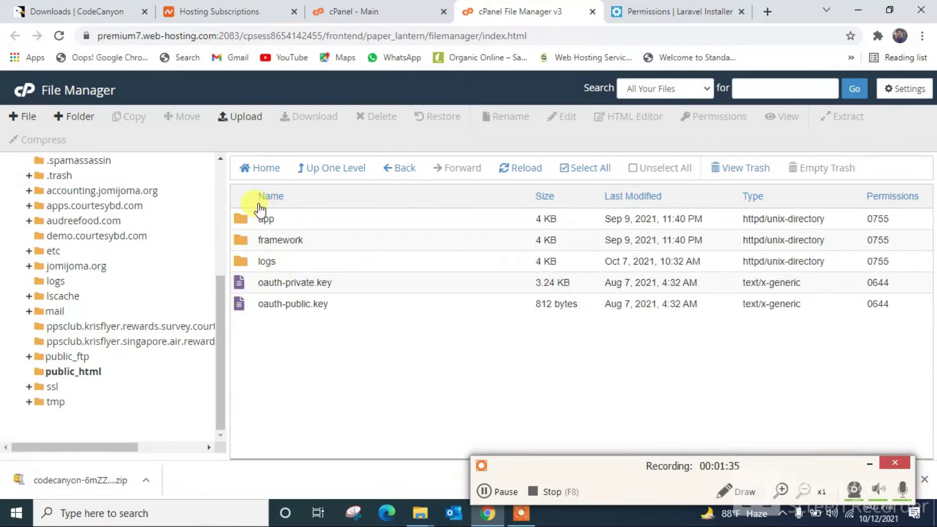
pyautogui.click(245, 248)
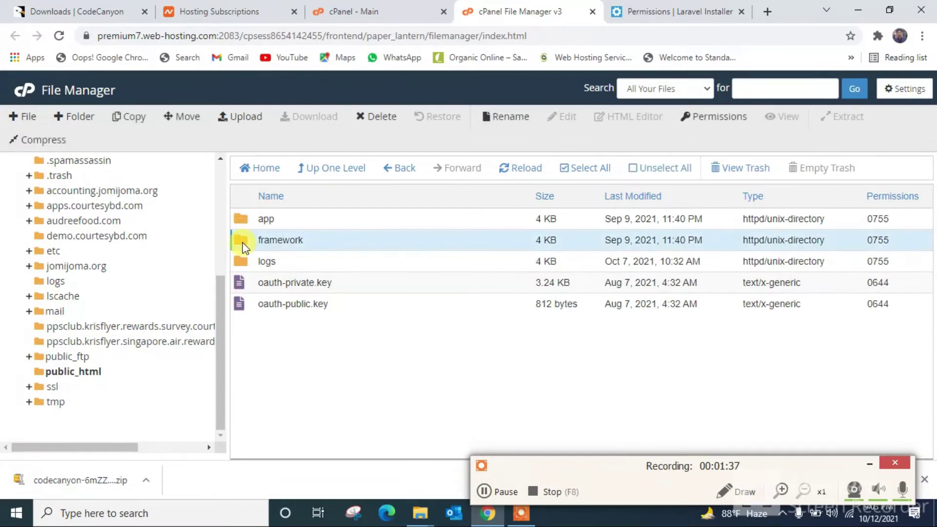
pyautogui.rightClick(245, 247)
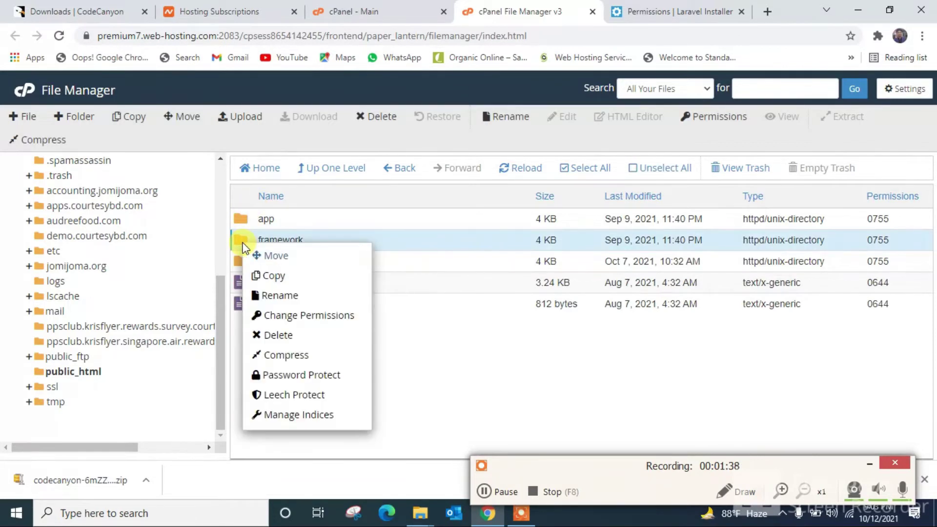
pyautogui.click(335, 317)
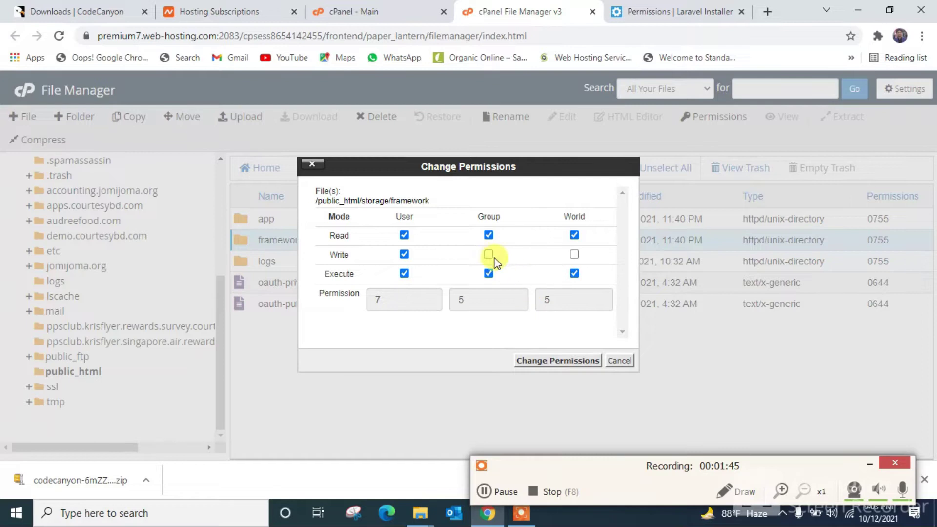
pyautogui.click(574, 366)
# Set the storage/logs folder's permissions to 0775.
pyautogui.click(683, 11)
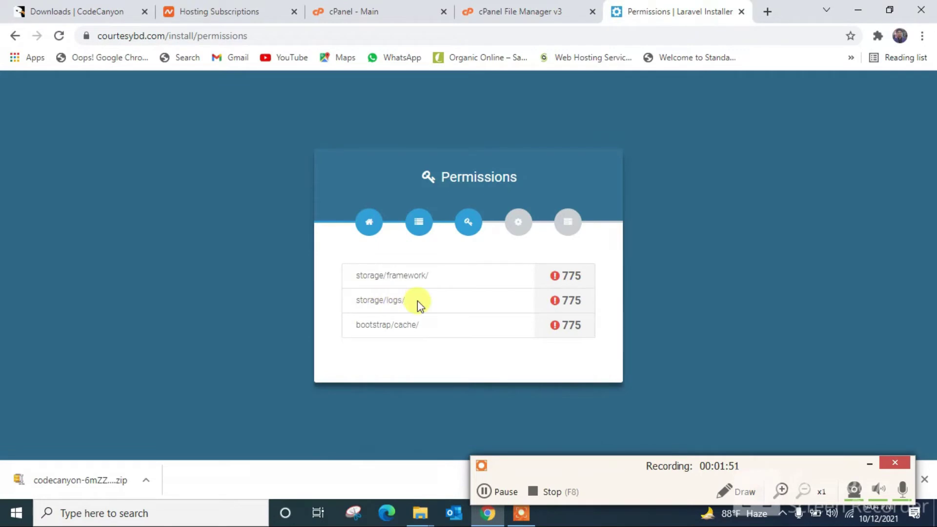
pyautogui.click(520, 12)
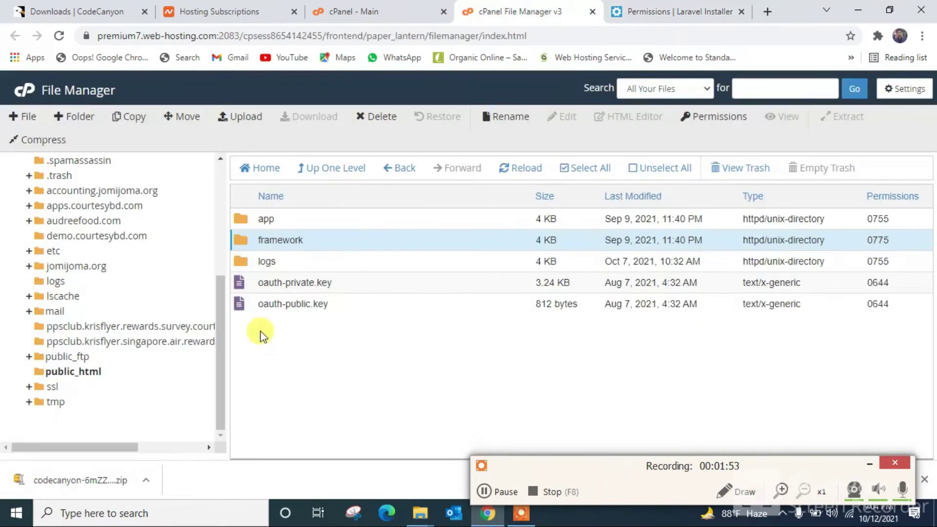
pyautogui.click(249, 263)
pyautogui.rightClick(250, 264)
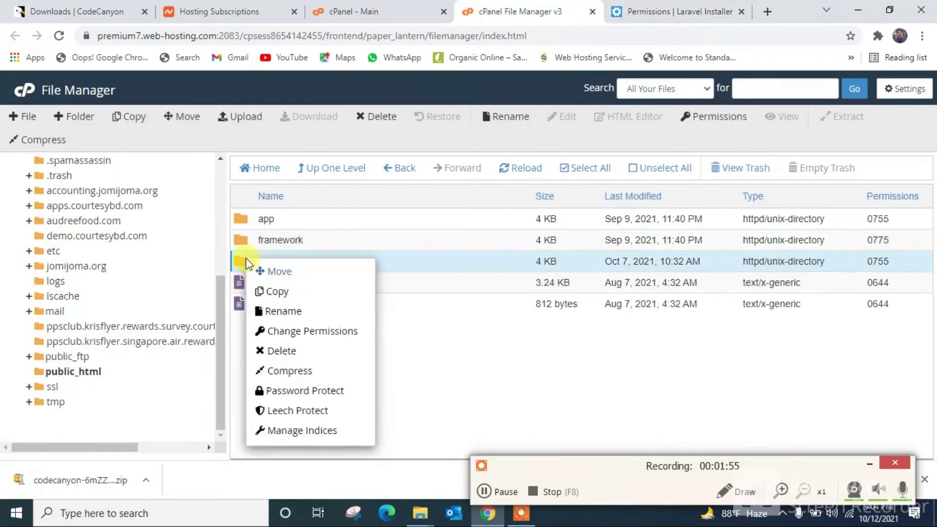
pyautogui.click(311, 328)
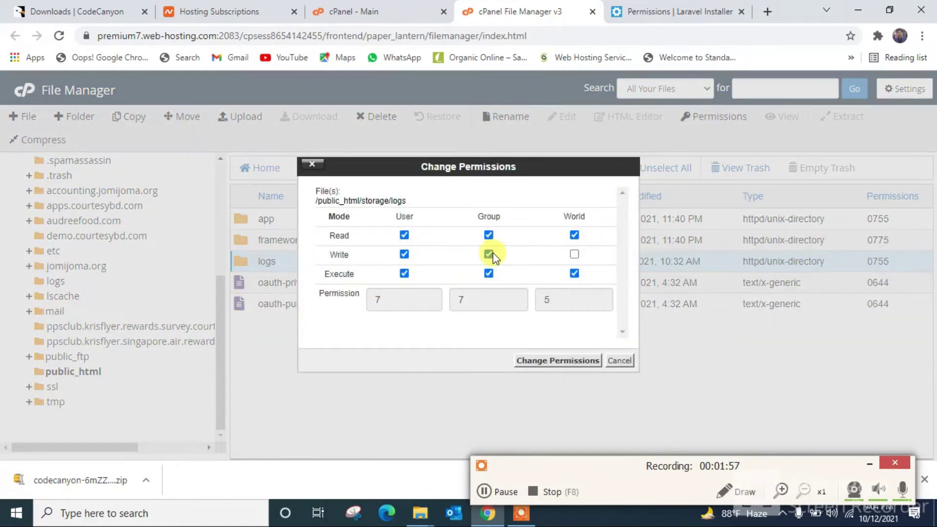
pyautogui.click(557, 361)
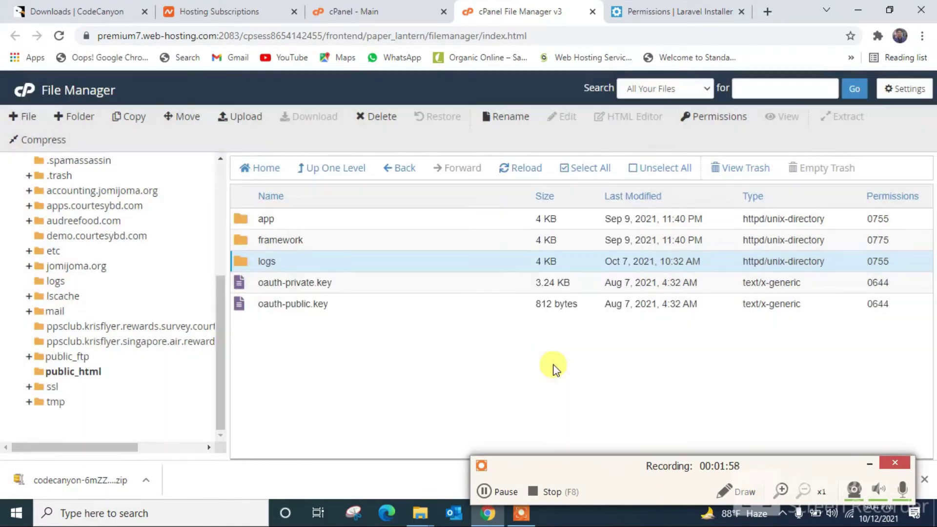
# Give bootstrap/cache group write access (0775) and rerun the installer's permissions check.
pyautogui.click(405, 174)
pyautogui.click(663, 15)
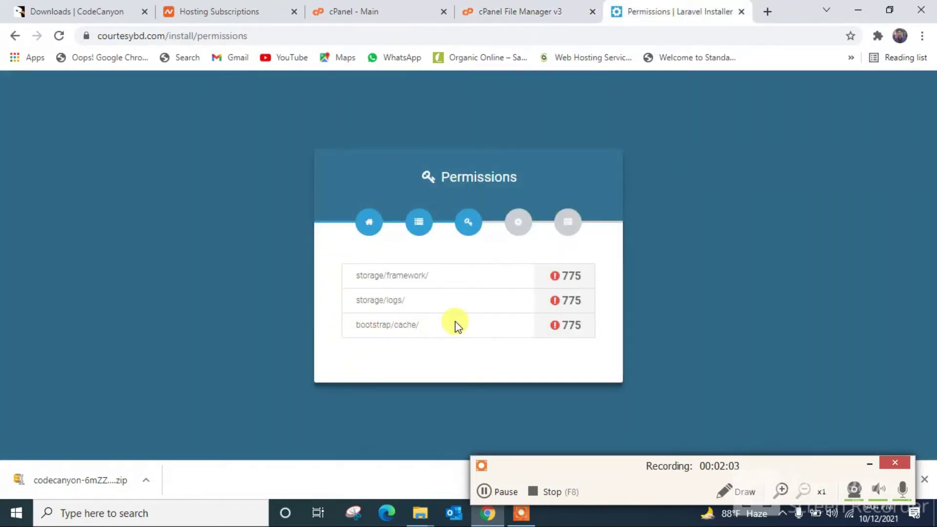
pyautogui.click(537, 11)
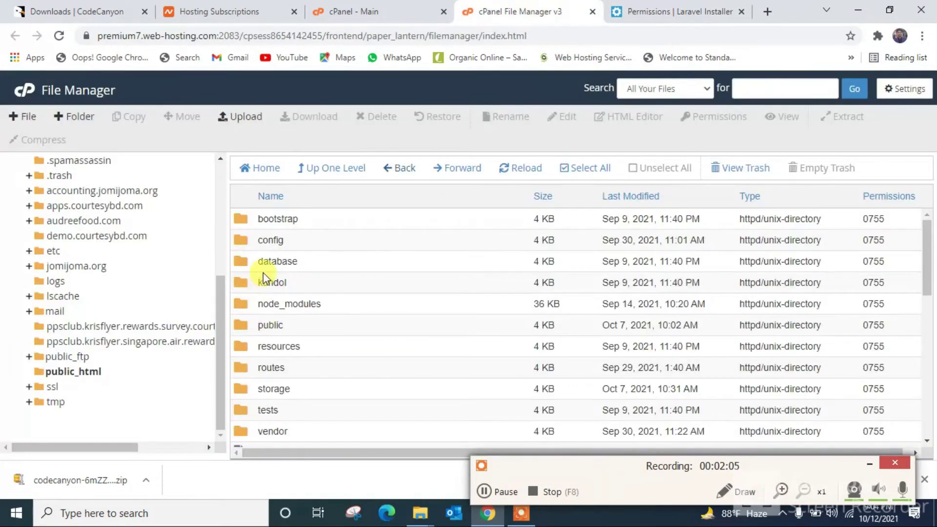
pyautogui.doubleClick(241, 222)
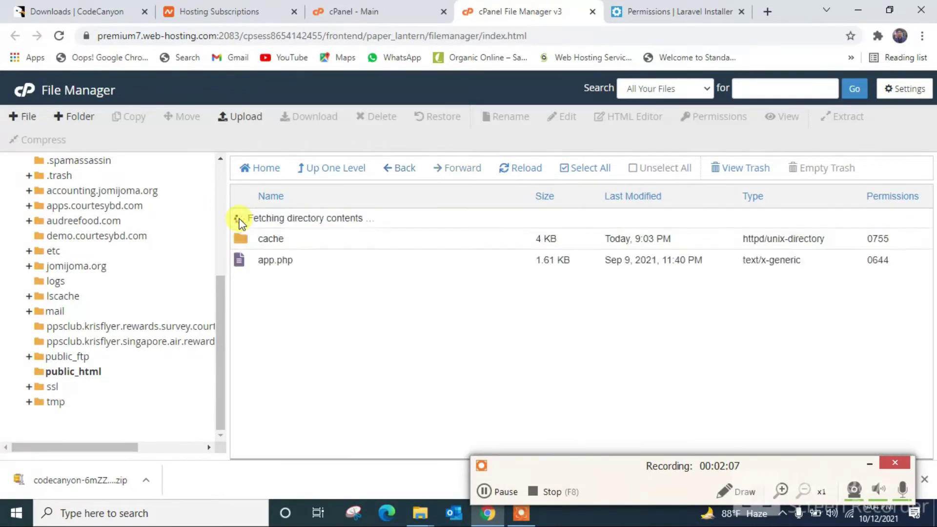
pyautogui.click(244, 222)
pyautogui.rightClick(245, 222)
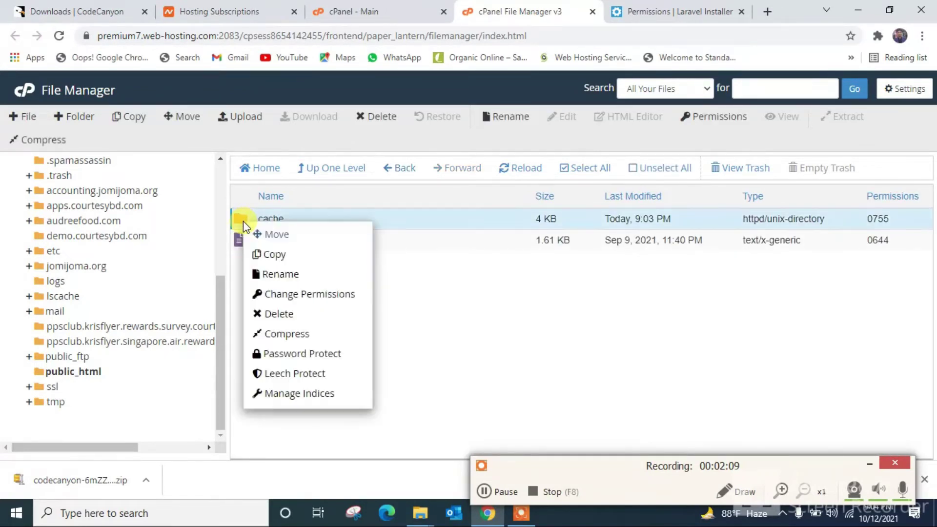
pyautogui.click(281, 294)
pyautogui.click(488, 255)
pyautogui.click(520, 362)
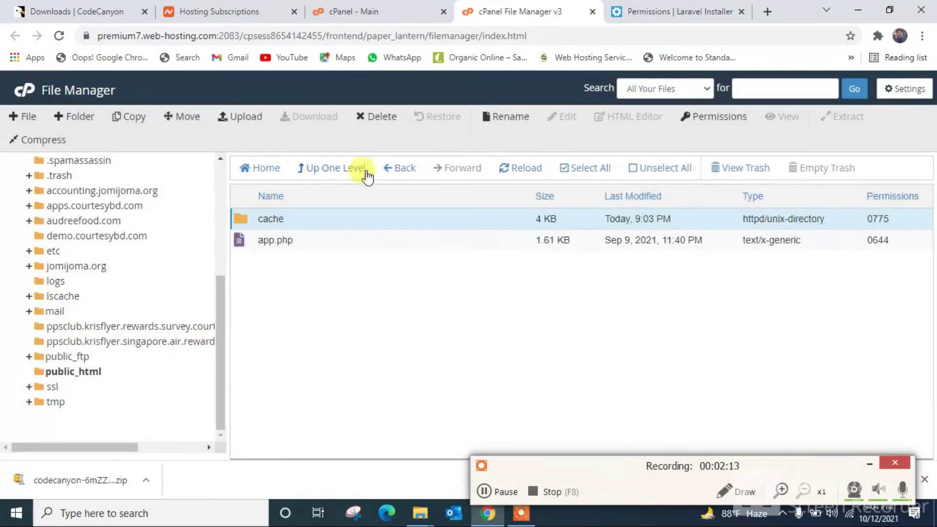
pyautogui.click(408, 168)
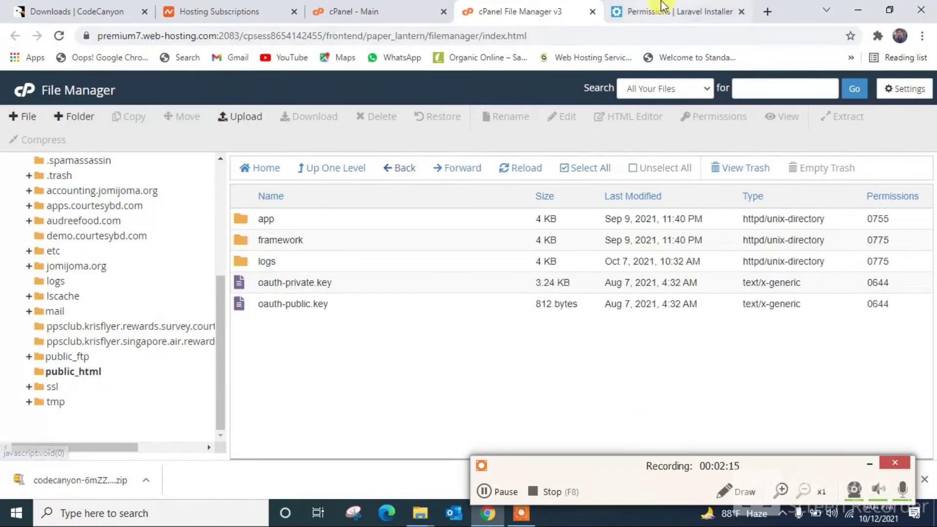
pyautogui.click(664, 5)
pyautogui.click(60, 35)
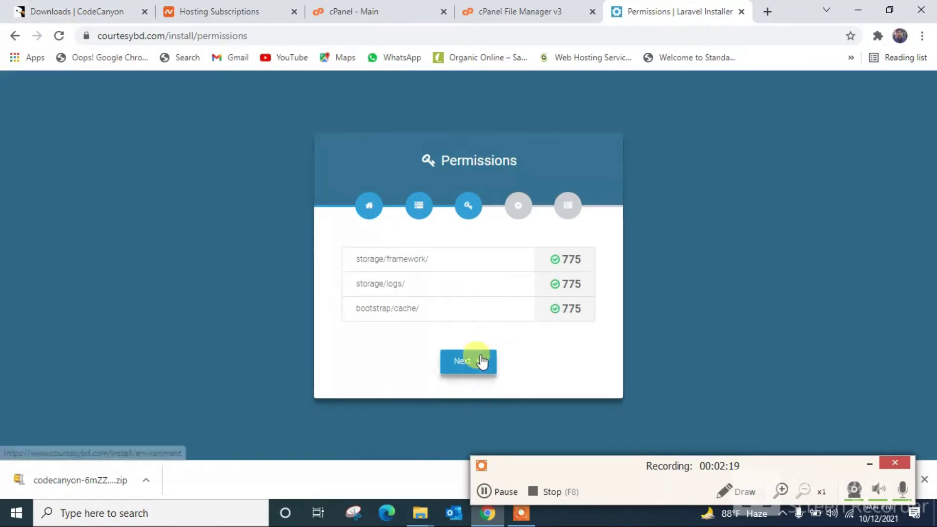
# Continue past Permissions into the Wizard Text Editor and enter 'Courtesy Fashion' as the website name.
pyautogui.click(482, 361)
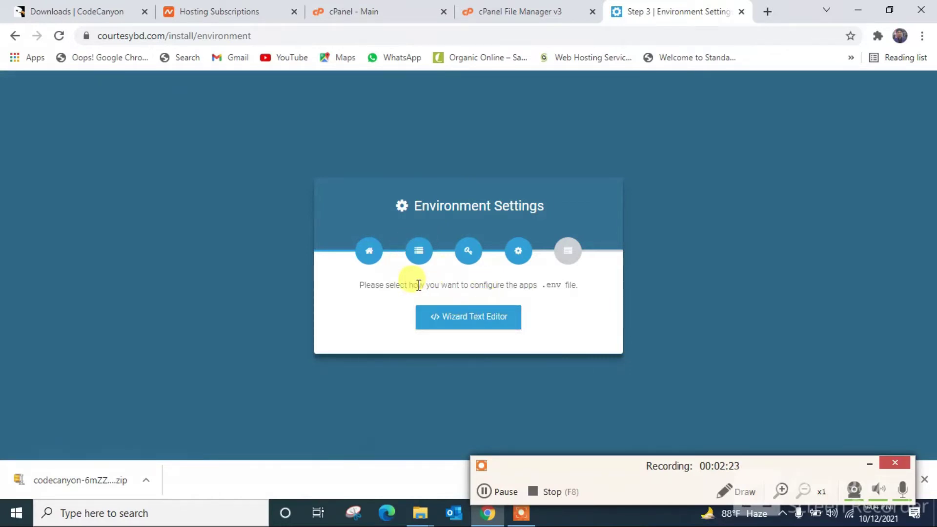
pyautogui.click(494, 317)
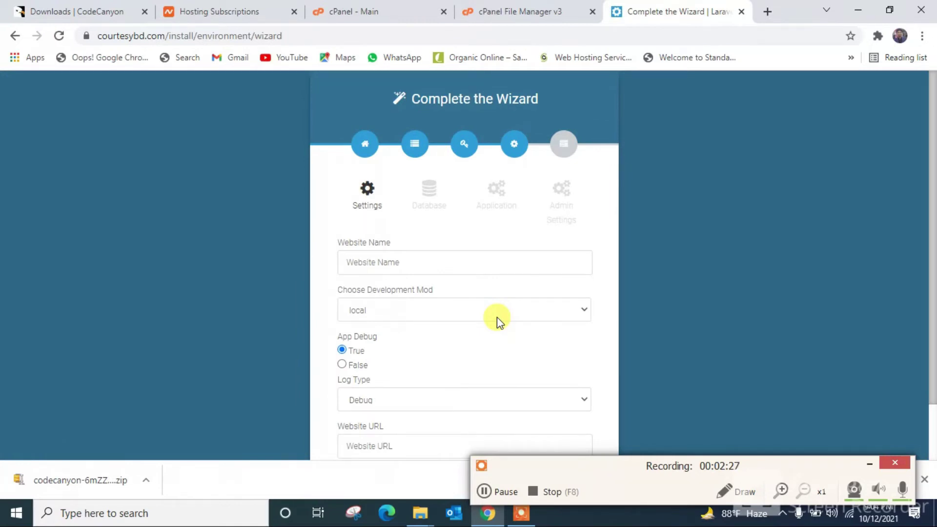
pyautogui.click(385, 268)
pyautogui.write('q')
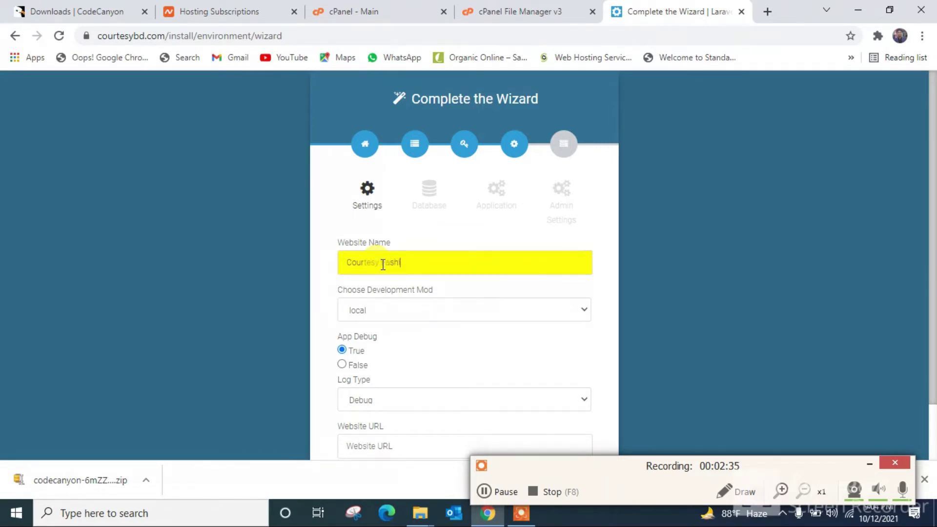
pyautogui.scroll(-2, 279, 247)
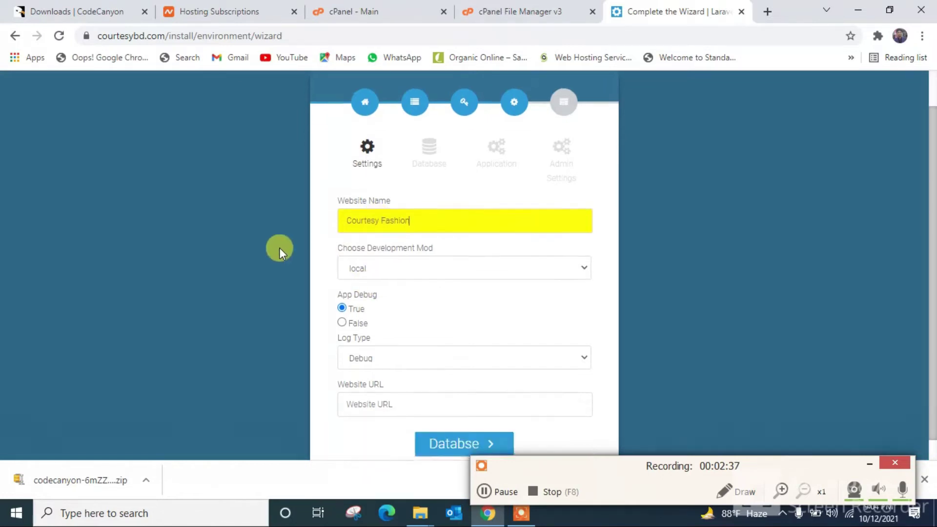
pyautogui.click(370, 385)
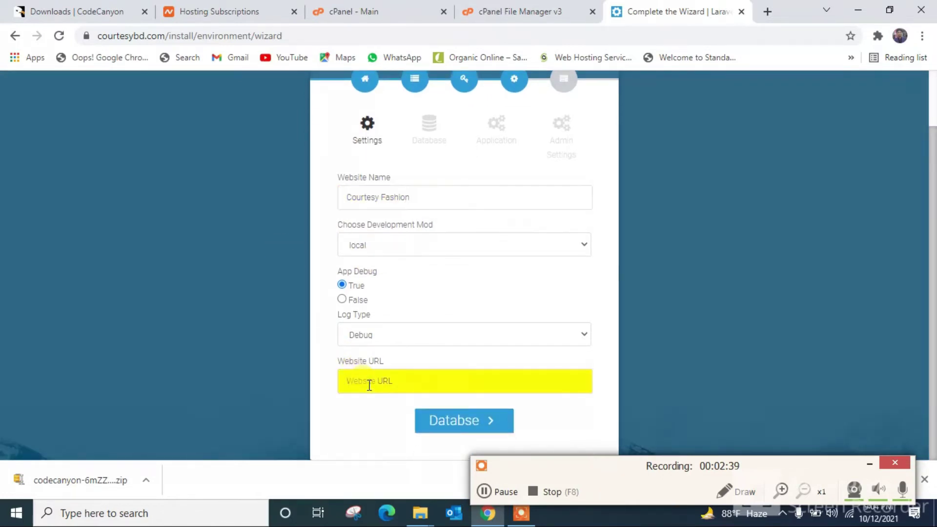
pyautogui.write('https://www.courtesybd.com')
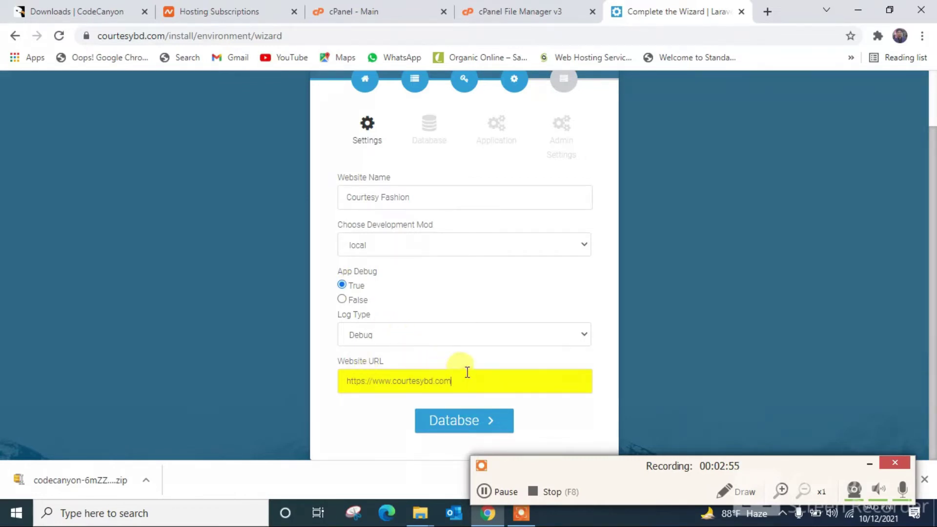
pyautogui.click(442, 425)
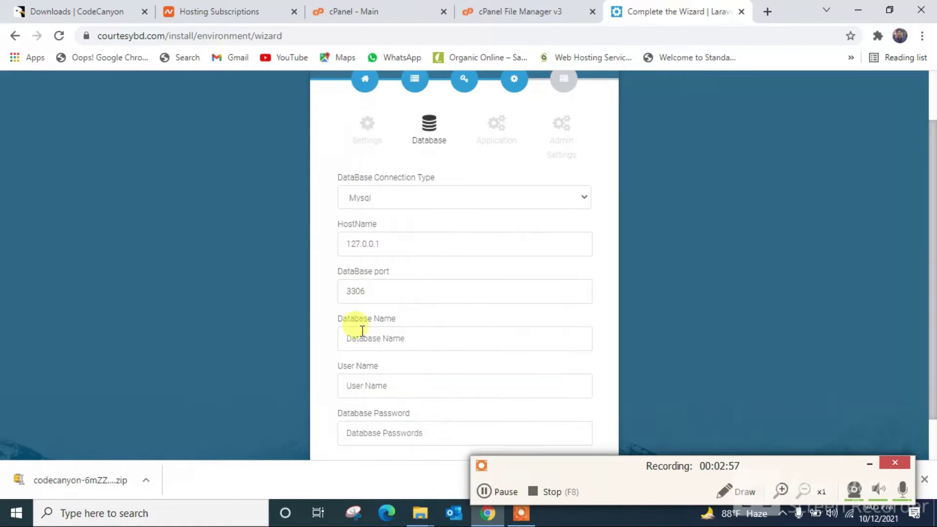
pyautogui.scroll(-1, 263, 222)
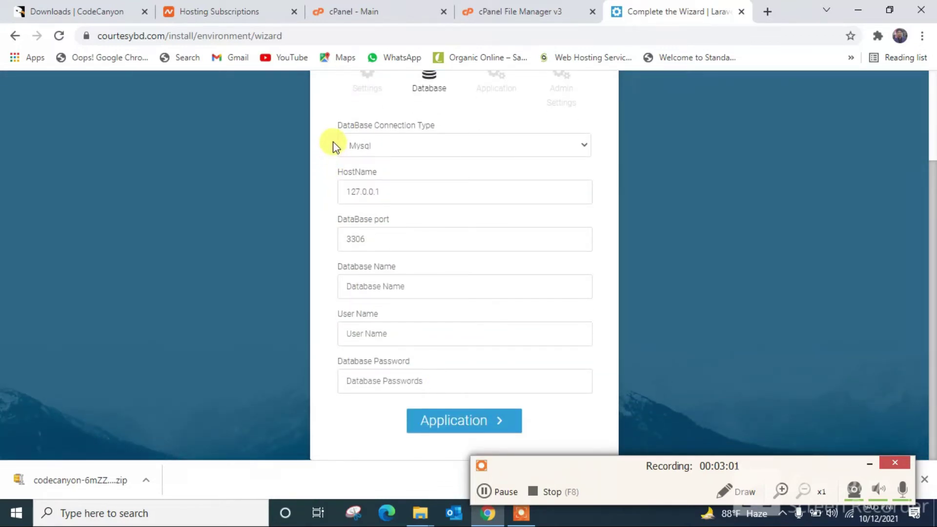
pyautogui.scroll(3, 335, 146)
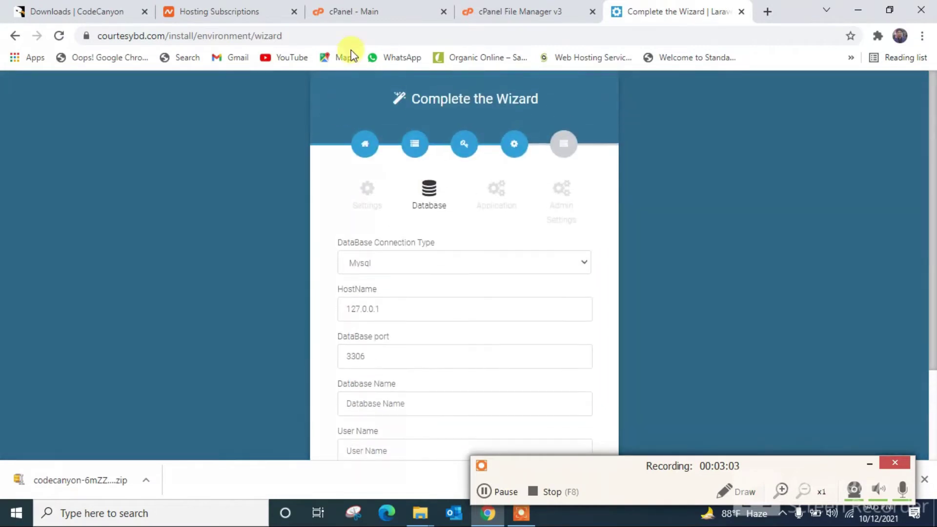
pyautogui.click(367, 10)
# Open MySQL Databases in a new tab and permanently delete the old courtesybd database.
pyautogui.scroll(-4, 292, 246)
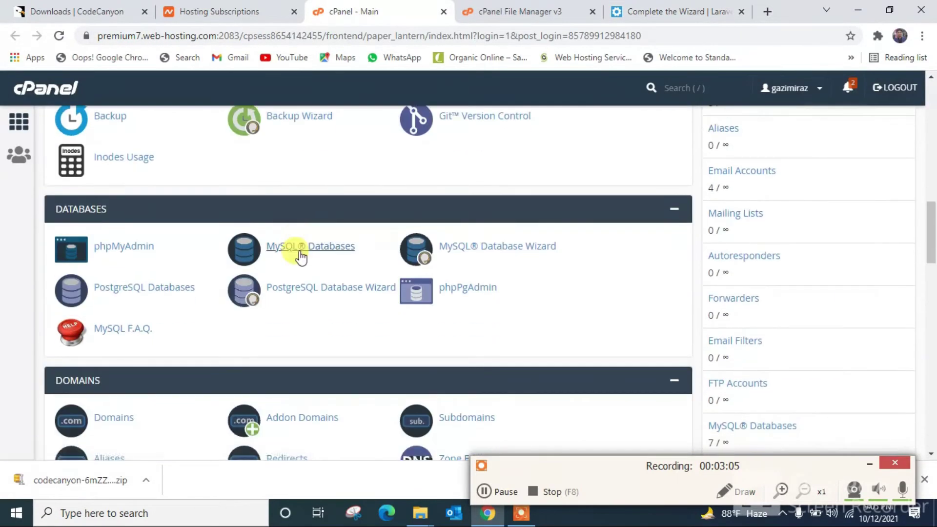
pyautogui.rightClick(327, 248)
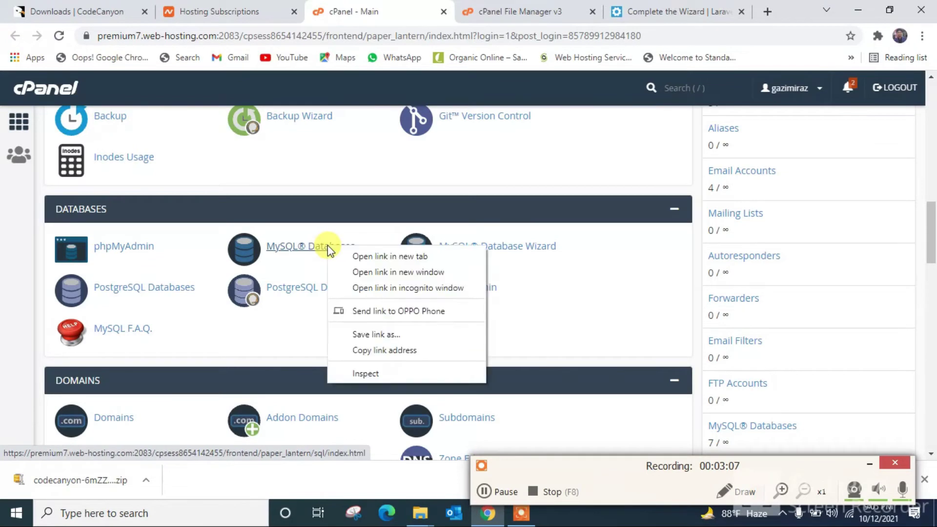
pyautogui.click(381, 256)
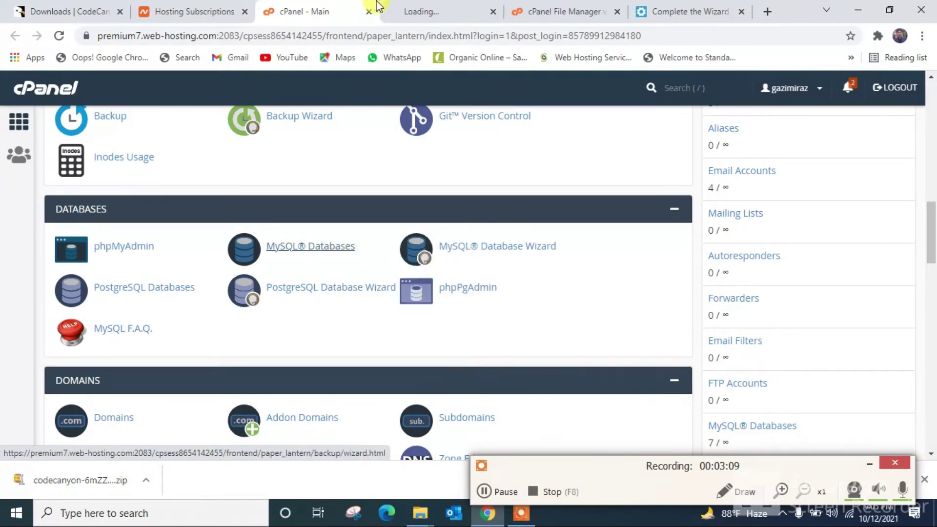
pyautogui.click(448, 8)
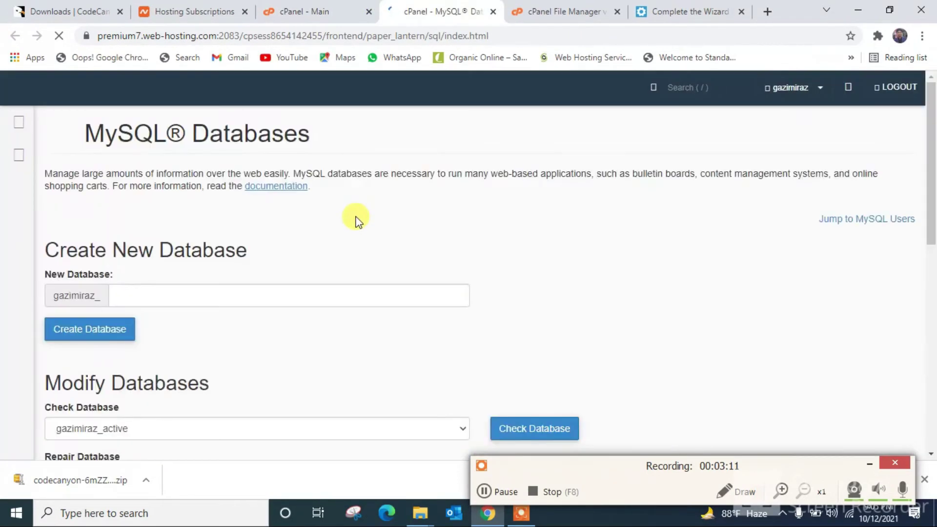
pyautogui.scroll(-4, 358, 219)
pyautogui.scroll(2, 358, 220)
pyautogui.scroll(-6, 357, 219)
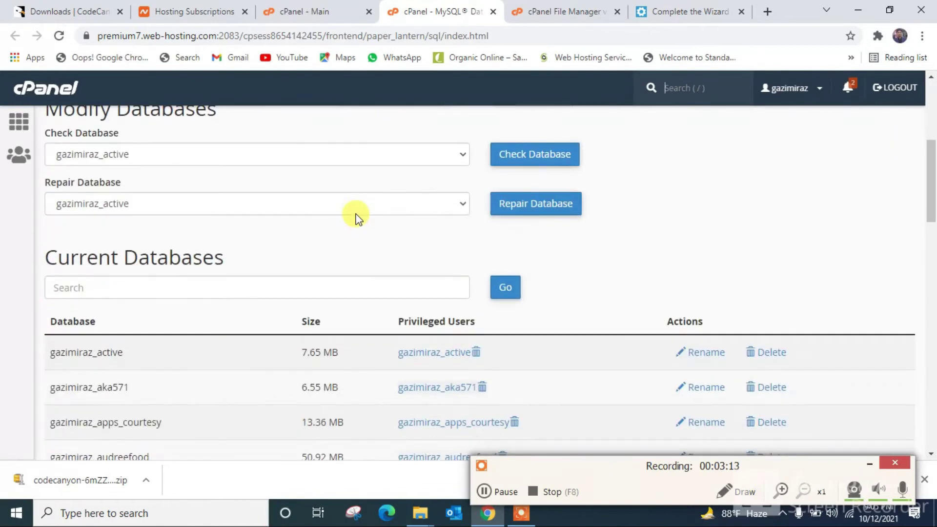
pyautogui.scroll(-3, 332, 230)
pyautogui.scroll(-3, 215, 247)
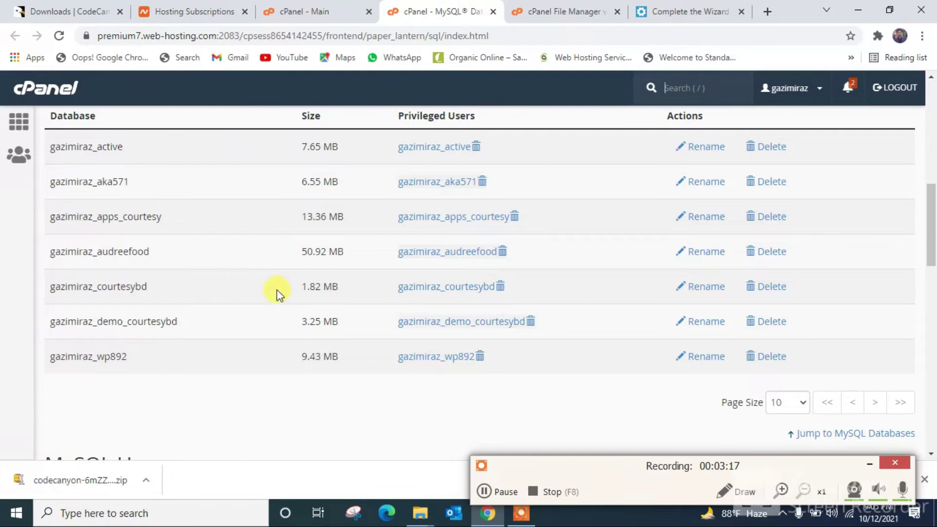
pyautogui.doubleClick(62, 287)
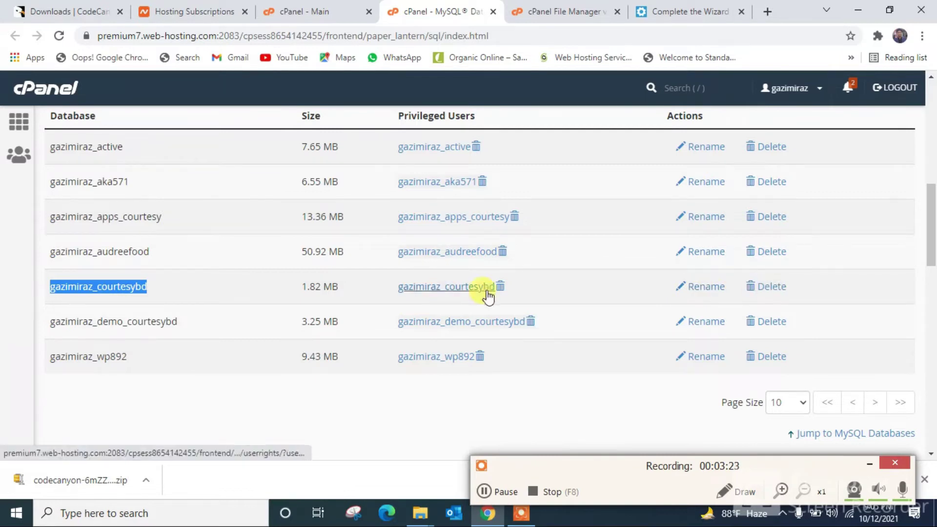
pyautogui.click(772, 288)
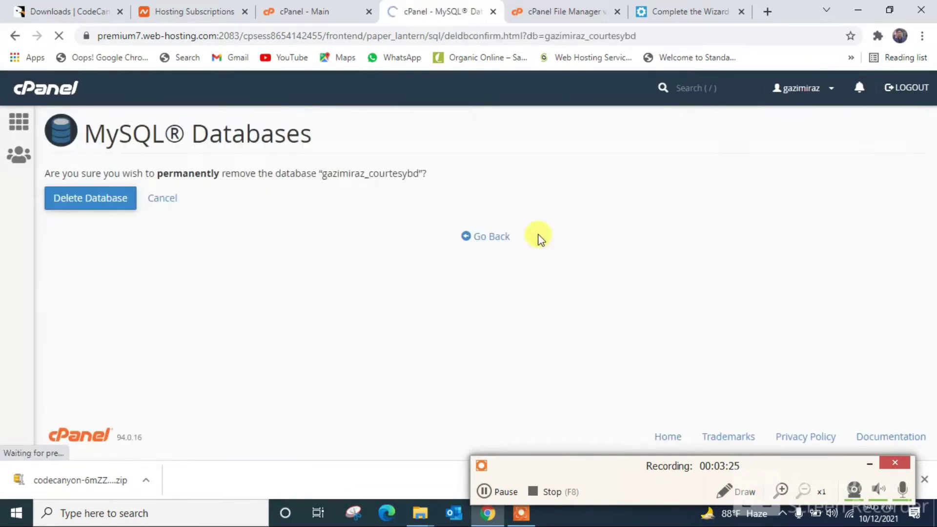
pyautogui.click(100, 197)
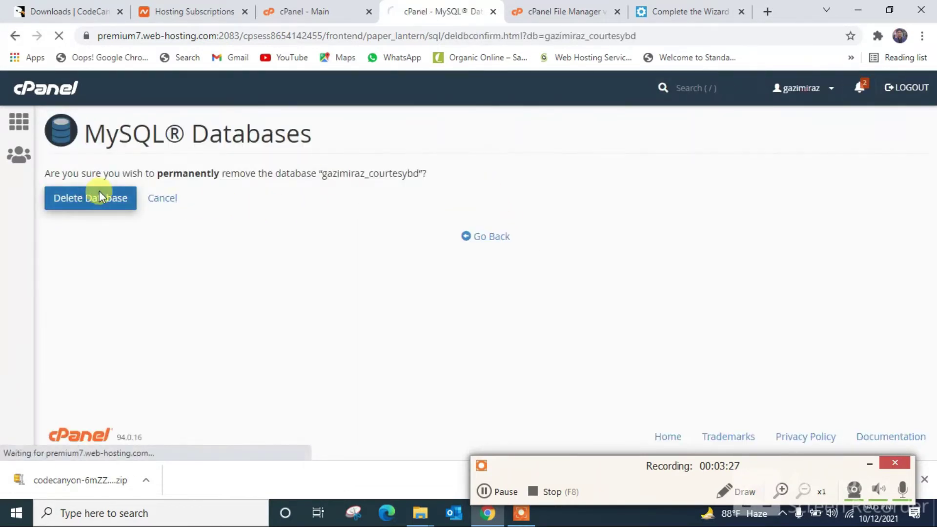
pyautogui.click(490, 229)
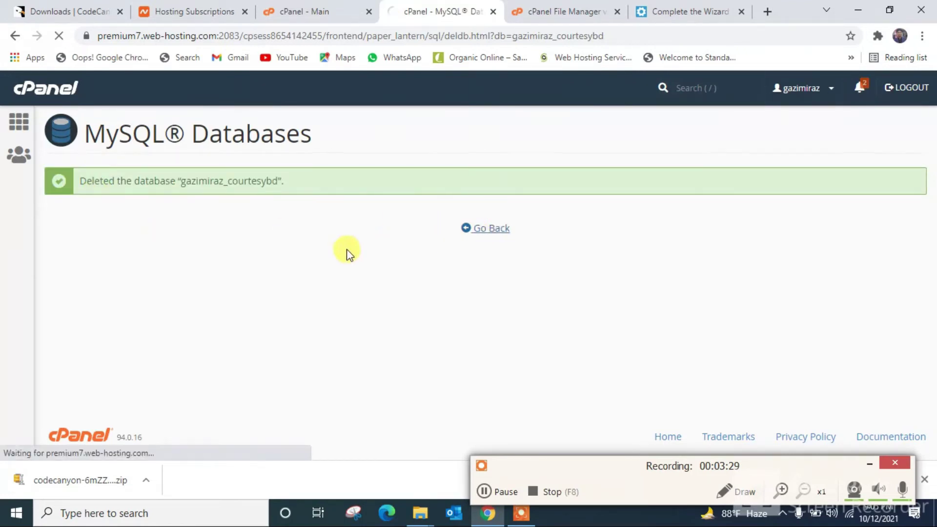
# Delete the old courtesybd MySQL user and return to the MySQL Databases page.
pyautogui.scroll(-15, 347, 251)
pyautogui.scroll(-8, 347, 251)
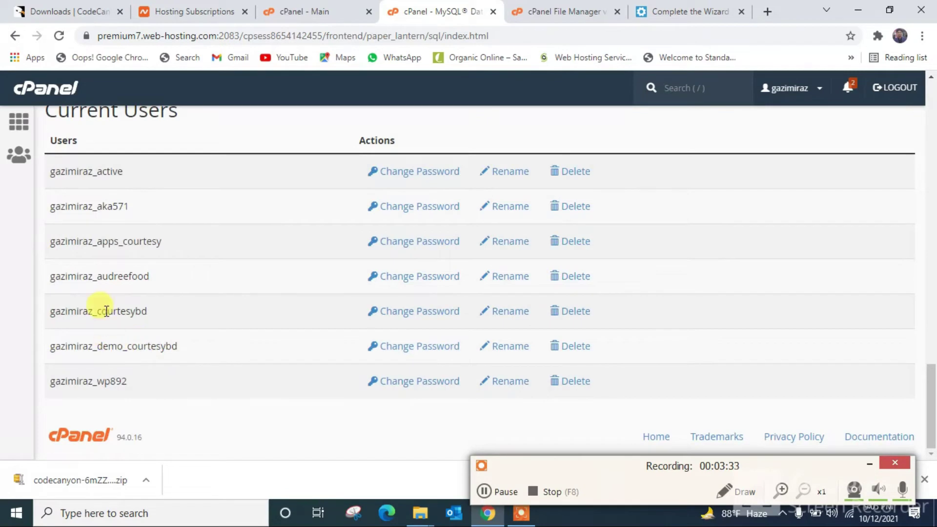
pyautogui.click(566, 312)
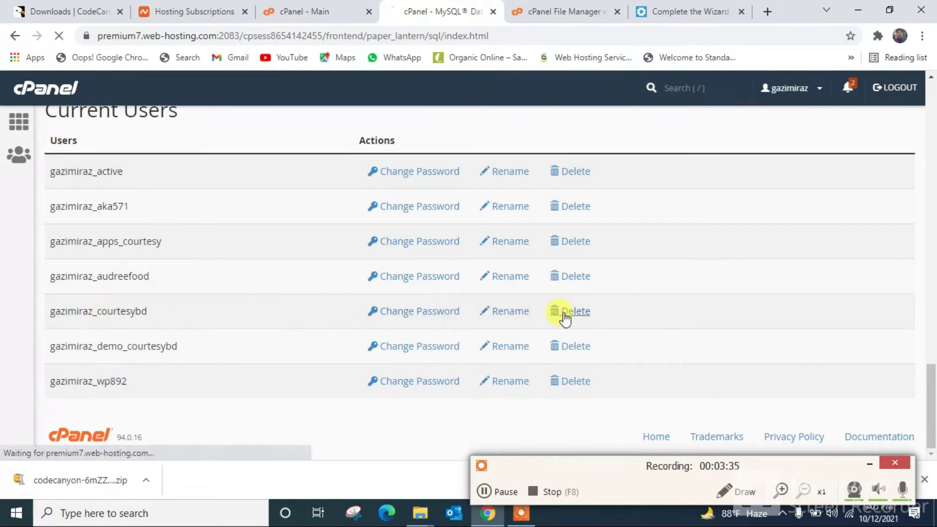
pyautogui.click(94, 233)
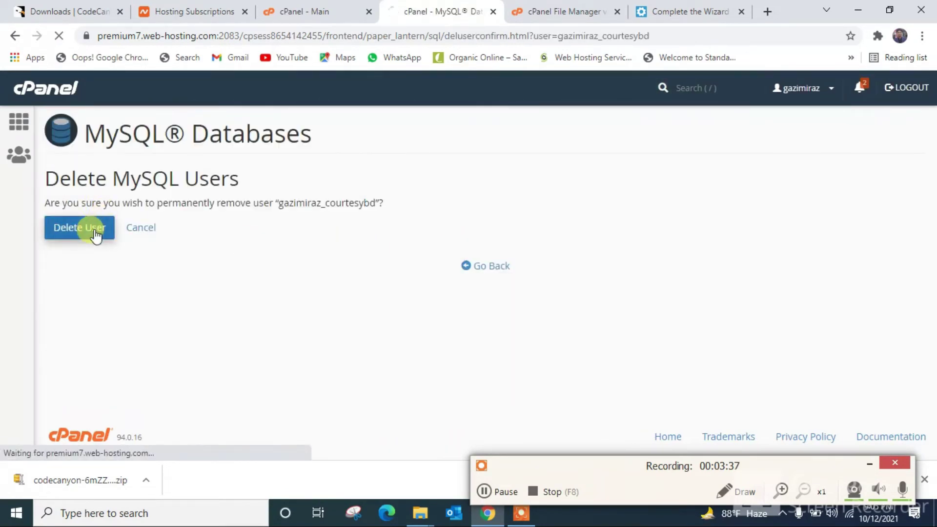
pyautogui.click(469, 267)
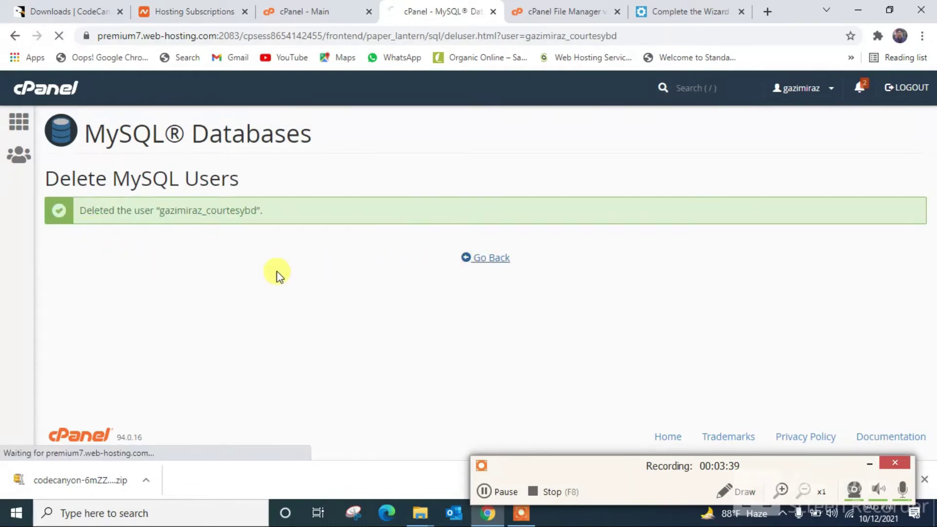
pyautogui.click(196, 291)
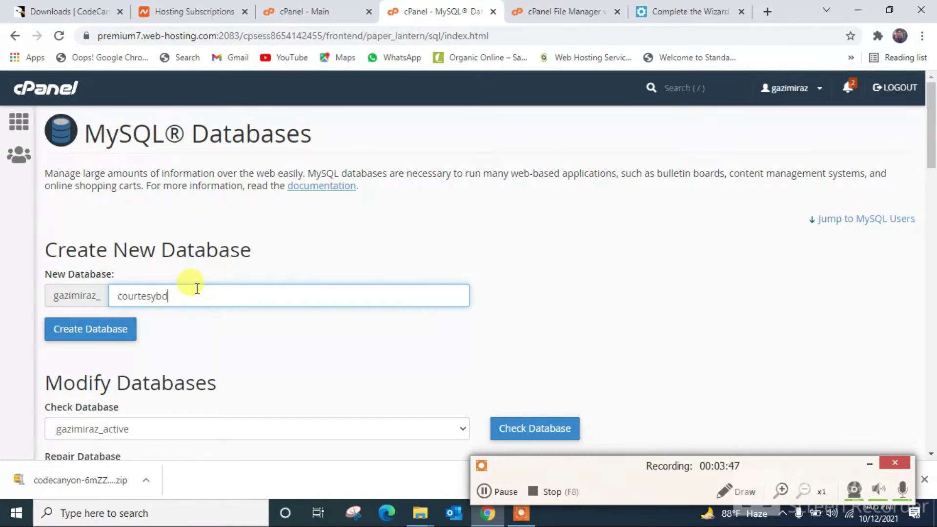
# Create the new courtesybd database.
pyautogui.scroll(-1, 197, 287)
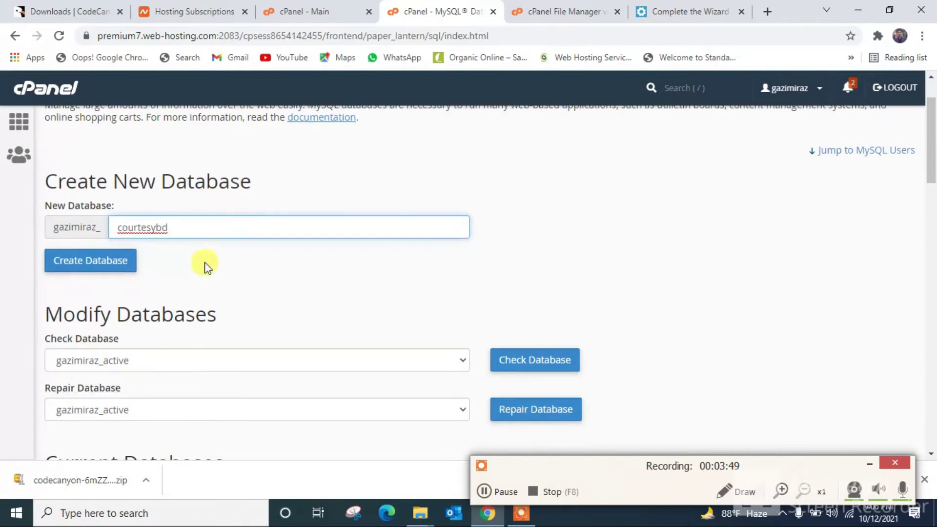
pyautogui.click(114, 265)
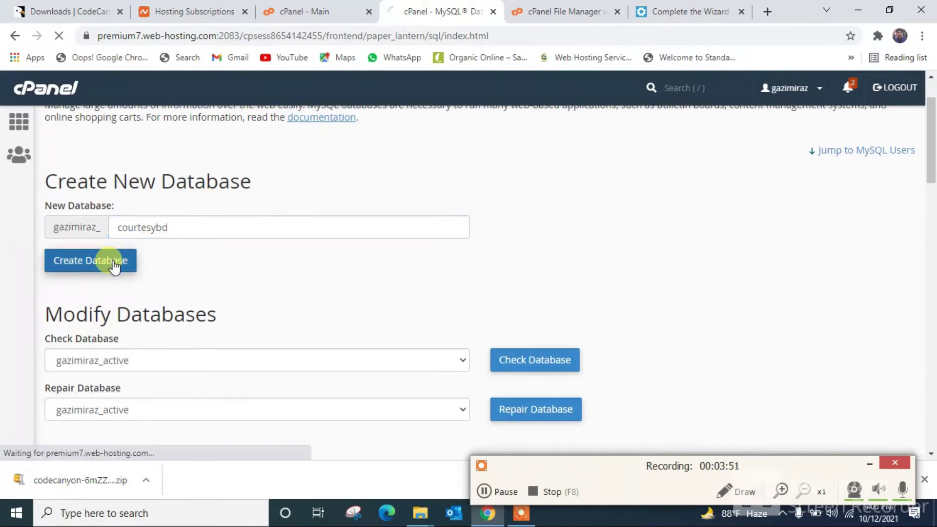
pyautogui.click(487, 230)
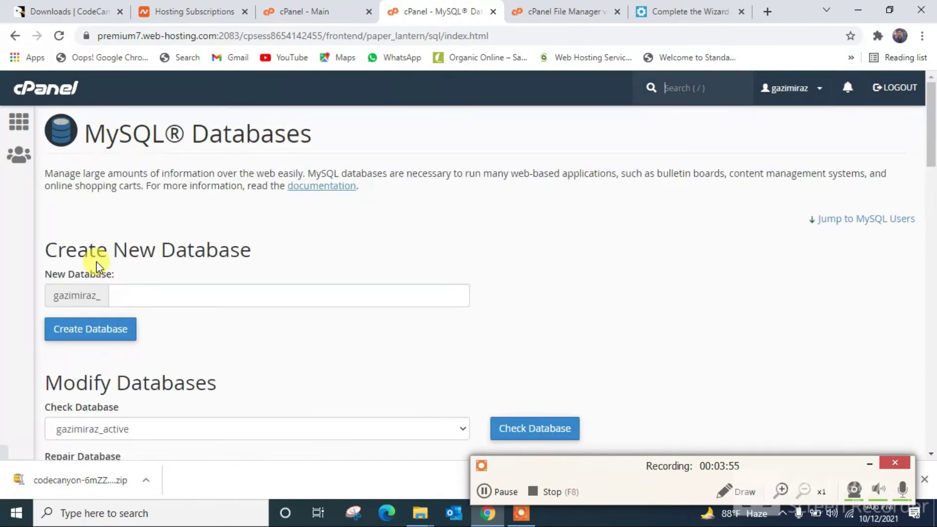
# Copy the courtesybd name from the Current Databases list.
pyautogui.scroll(-4, 96, 261)
pyautogui.scroll(-4, 95, 264)
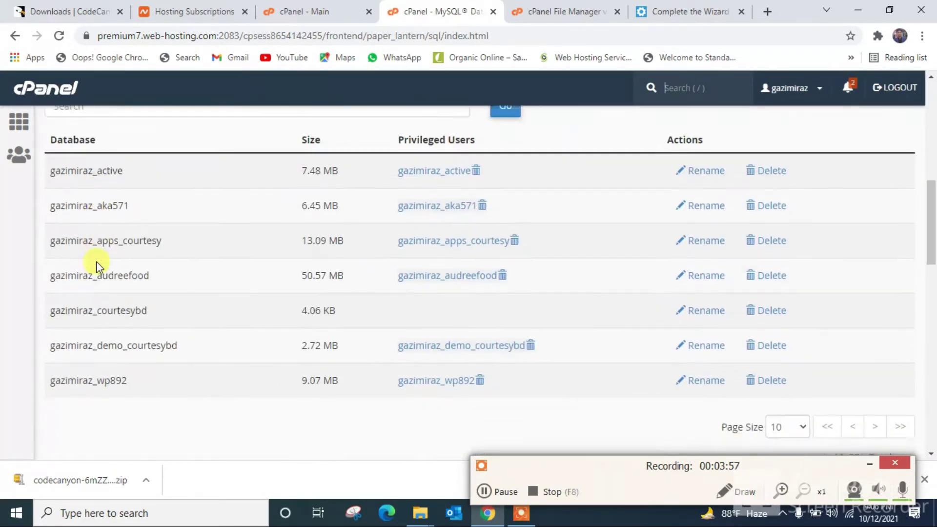
pyautogui.moveTo(153, 292); pyautogui.dragTo(96, 288)
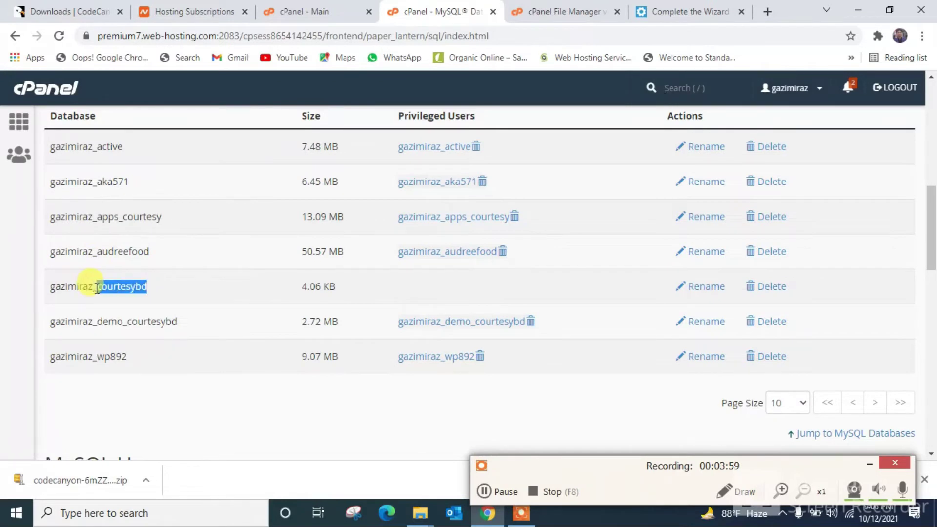
pyautogui.rightClick(110, 292)
pyautogui.click(120, 297)
# Create the MySQL user courtesybd with the chosen password entered twice.
pyautogui.scroll(-1, 121, 300)
pyautogui.scroll(-10, 121, 301)
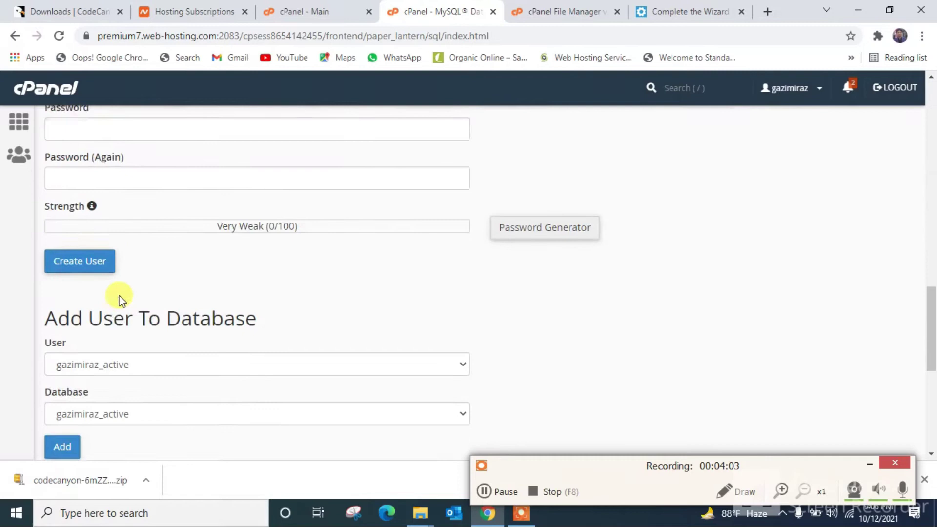
pyautogui.scroll(-4, 122, 301)
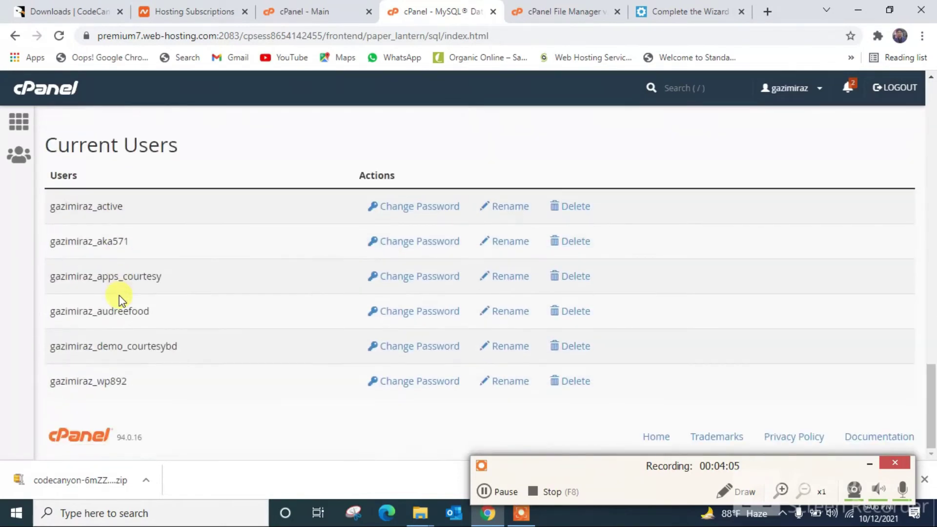
pyautogui.scroll(11, 121, 297)
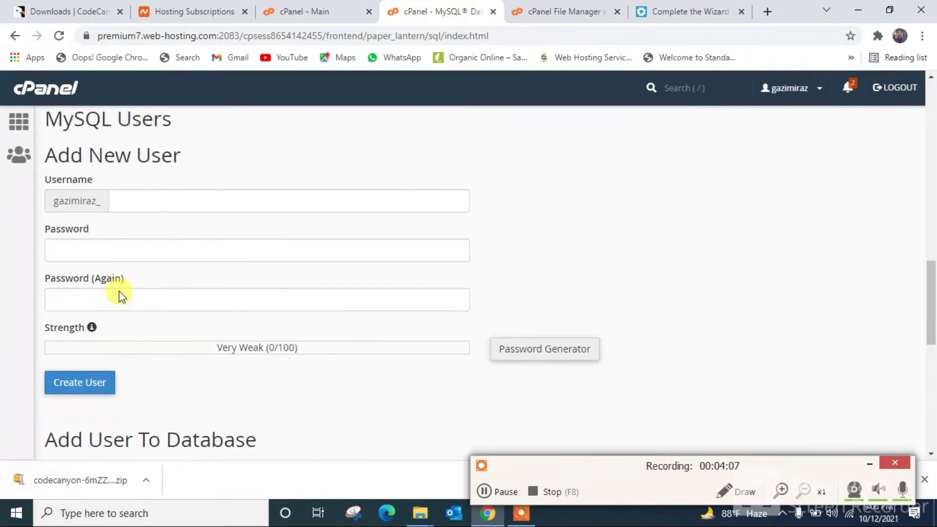
pyautogui.click(126, 274)
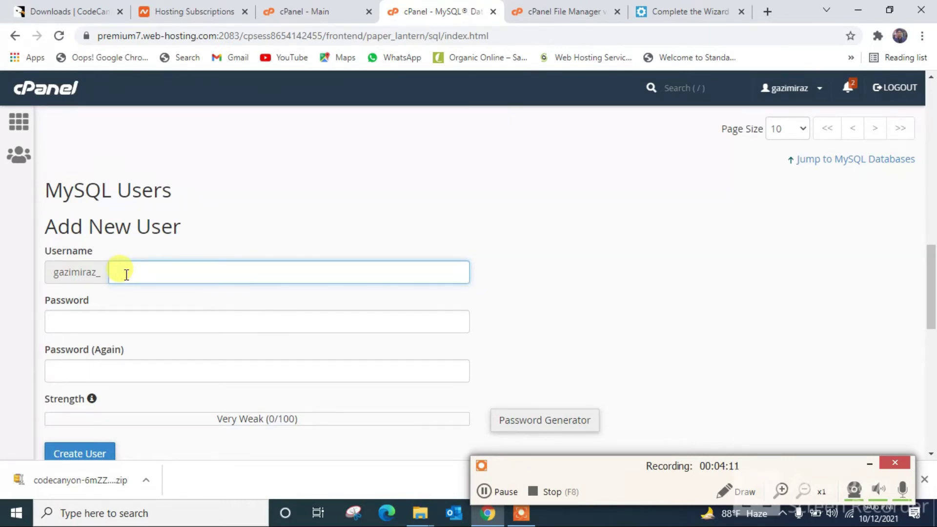
pyautogui.hotkey('ctrl', 'v')
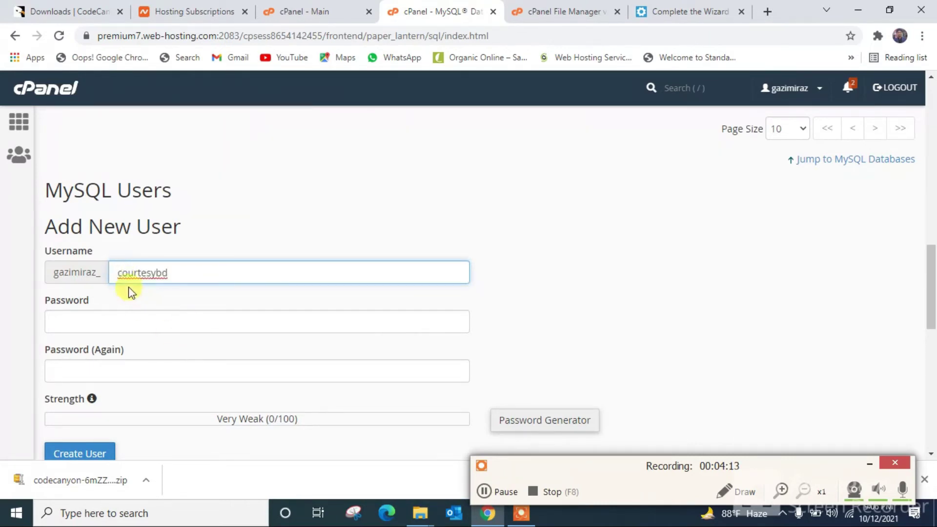
pyautogui.click(117, 324)
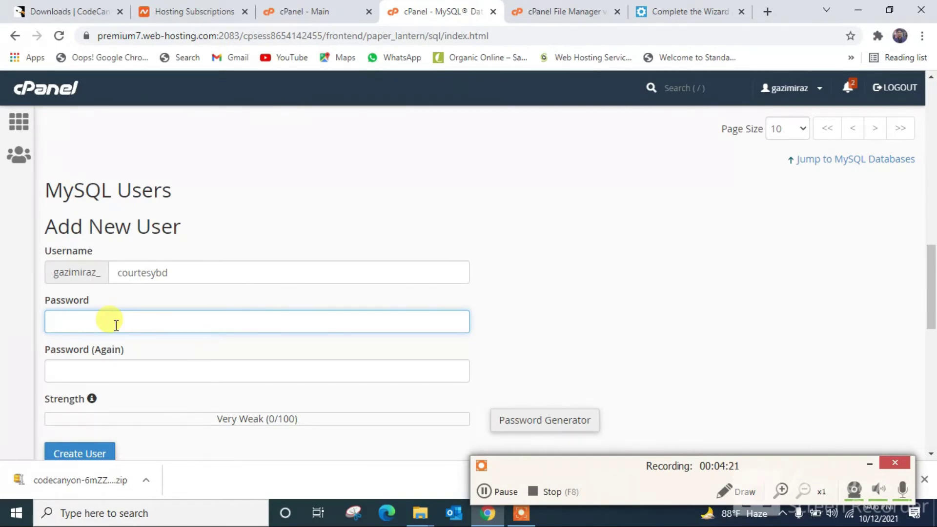
pyautogui.write('••')
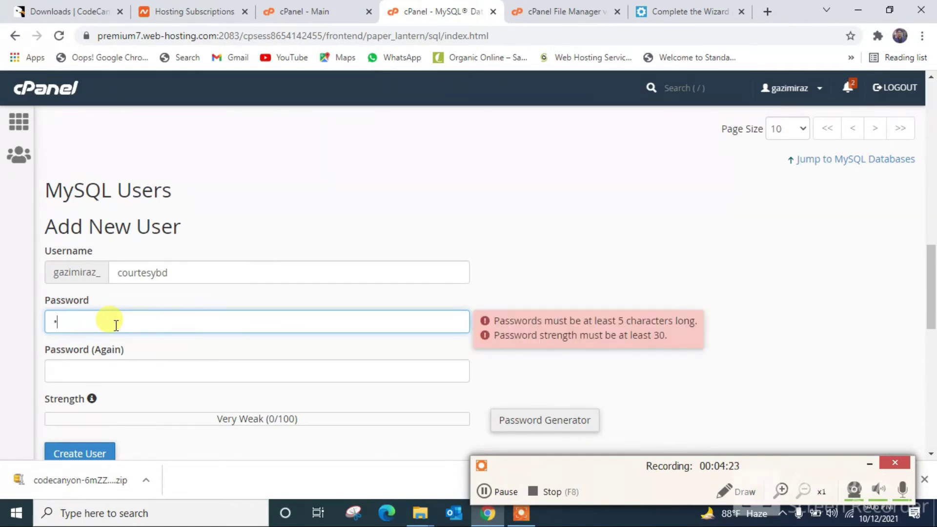
pyautogui.write('•')
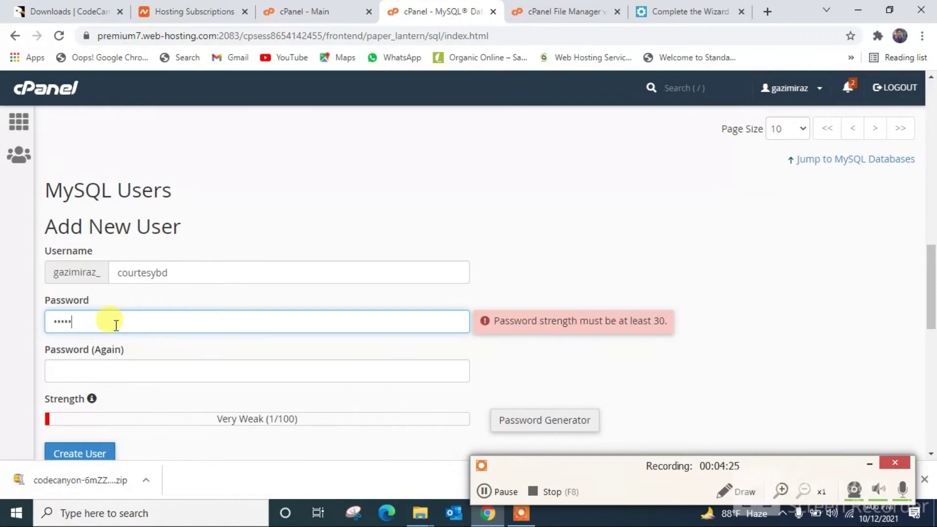
pyautogui.write('•')
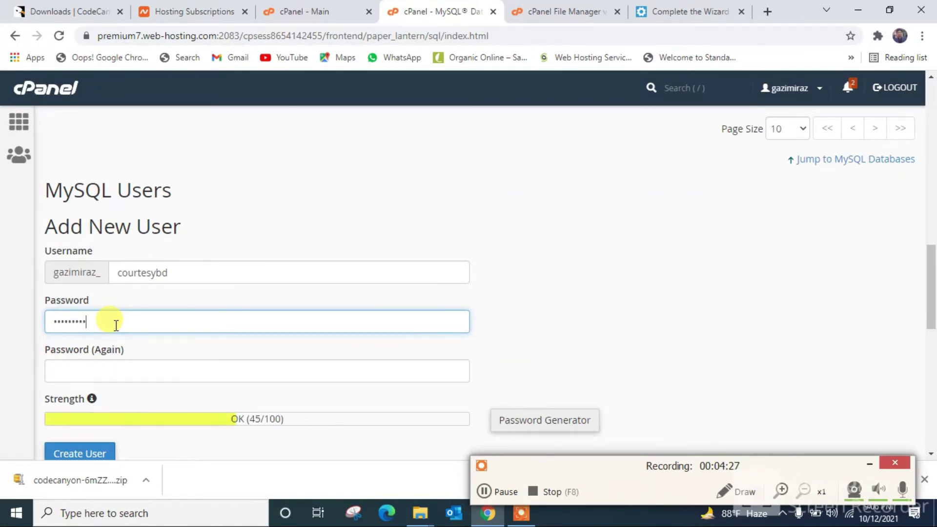
pyautogui.write('•')
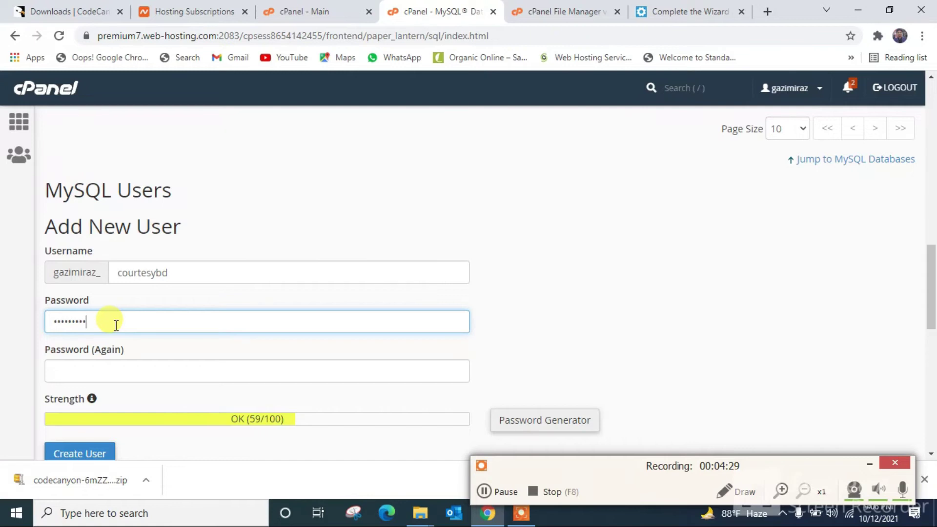
pyautogui.write('•')
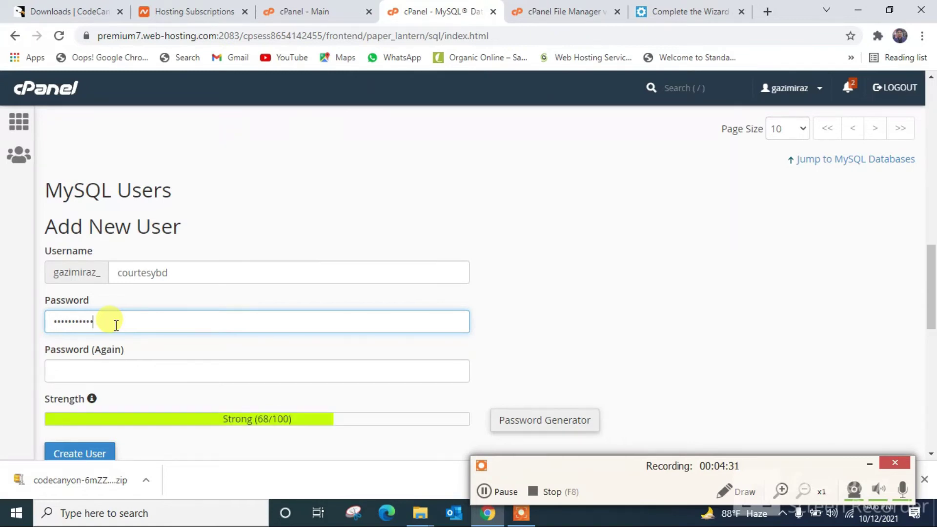
pyautogui.write('•')
pyautogui.click(119, 365)
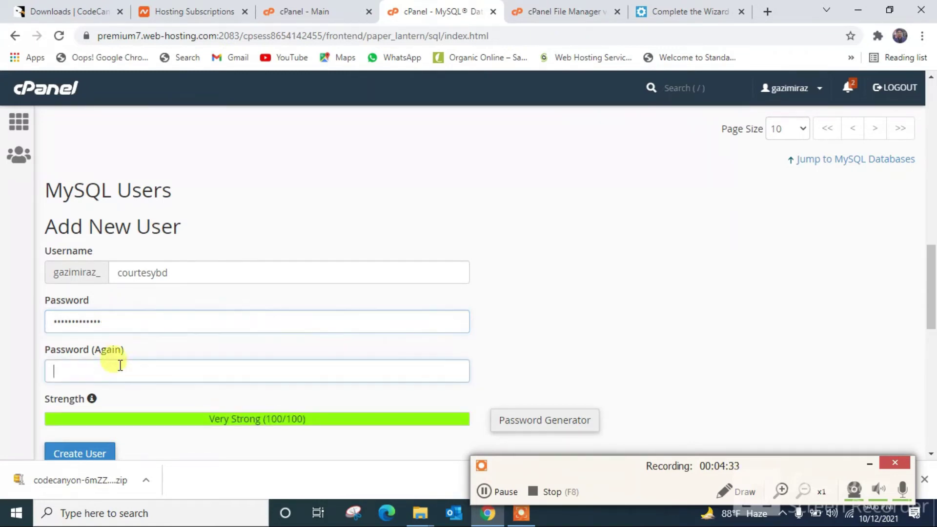
pyautogui.write('•')
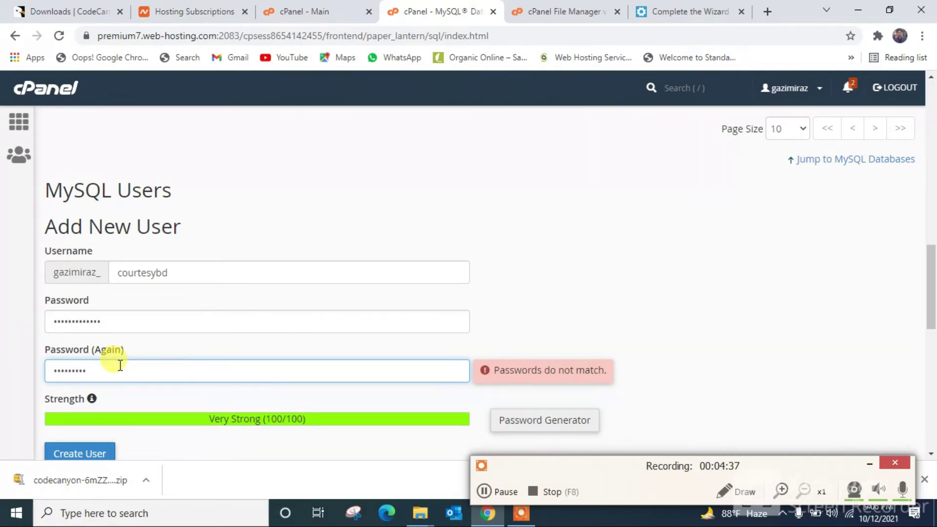
pyautogui.write('••')
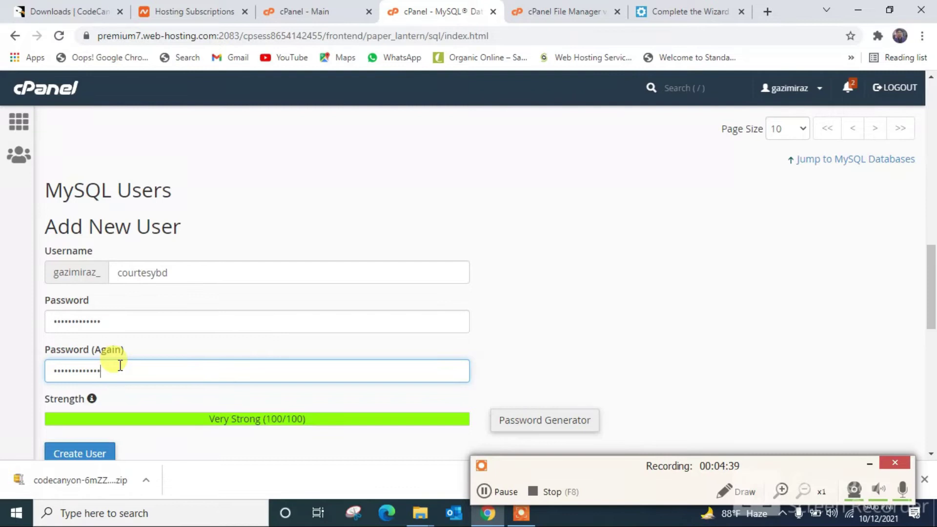
pyautogui.scroll(-2, 342, 269)
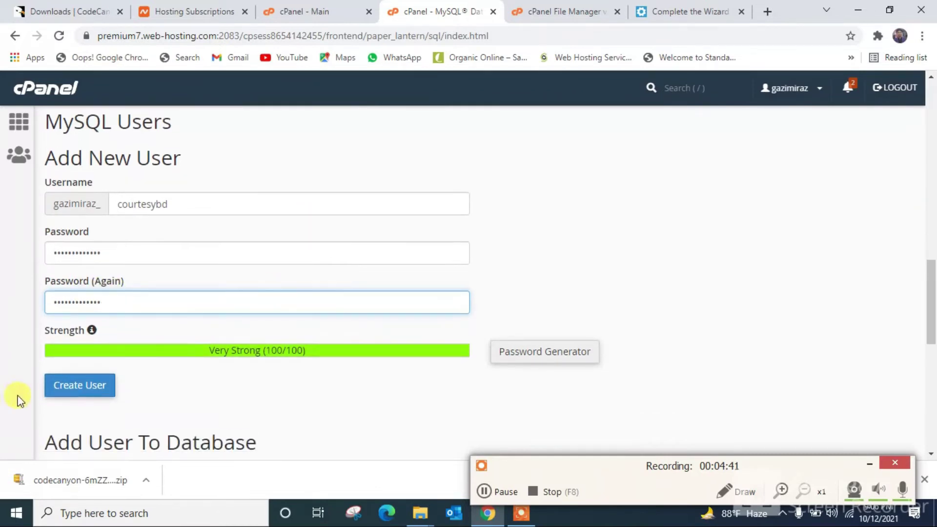
pyautogui.click(78, 386)
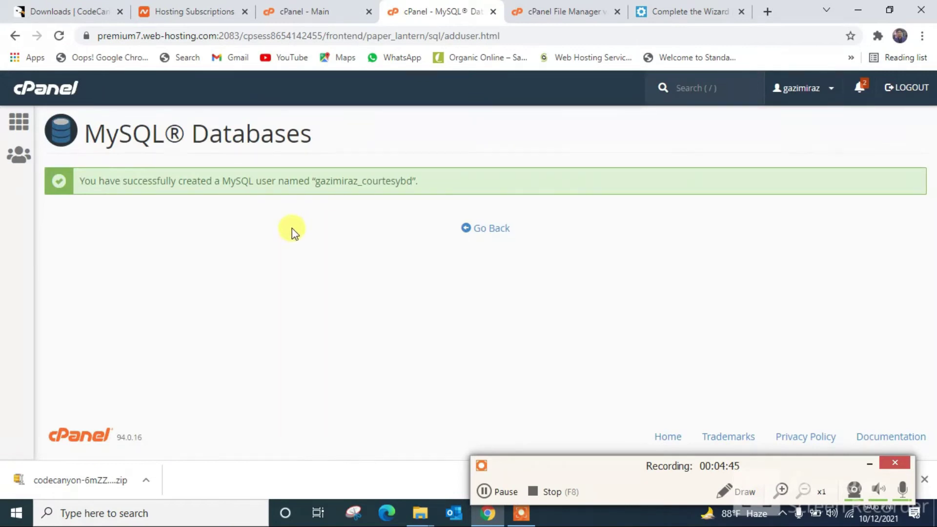
# Return to MySQL Databases and scroll to the Add User To Database section.
pyautogui.click(475, 229)
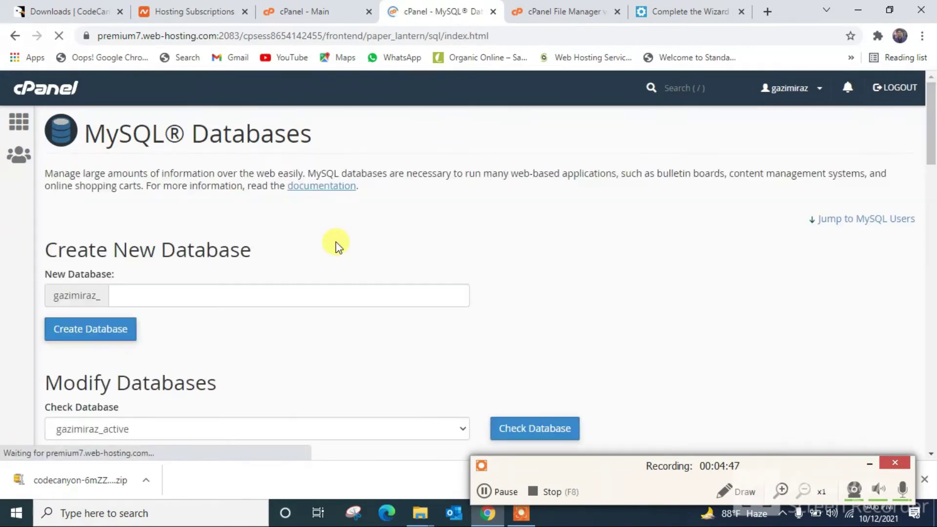
pyautogui.scroll(-8, 335, 241)
pyautogui.scroll(-7, 318, 244)
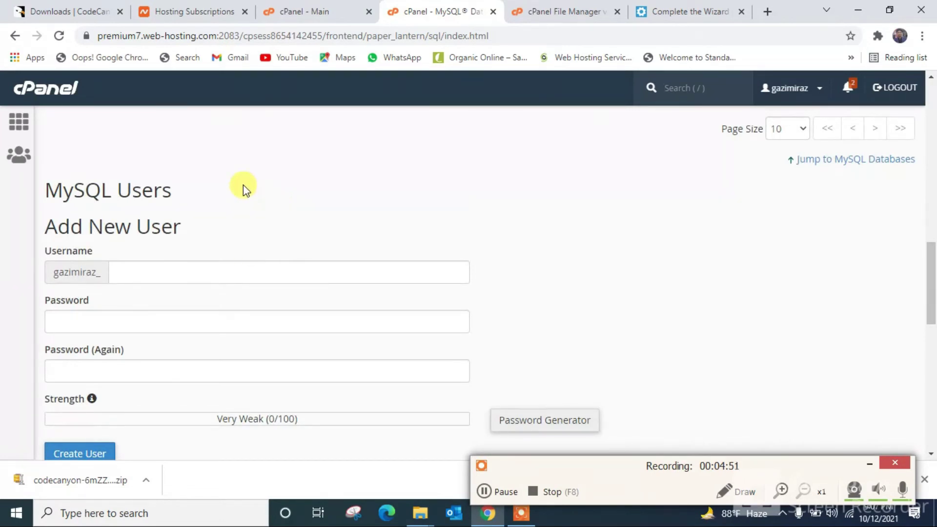
pyautogui.scroll(10, 245, 181)
pyautogui.scroll(-10, 245, 173)
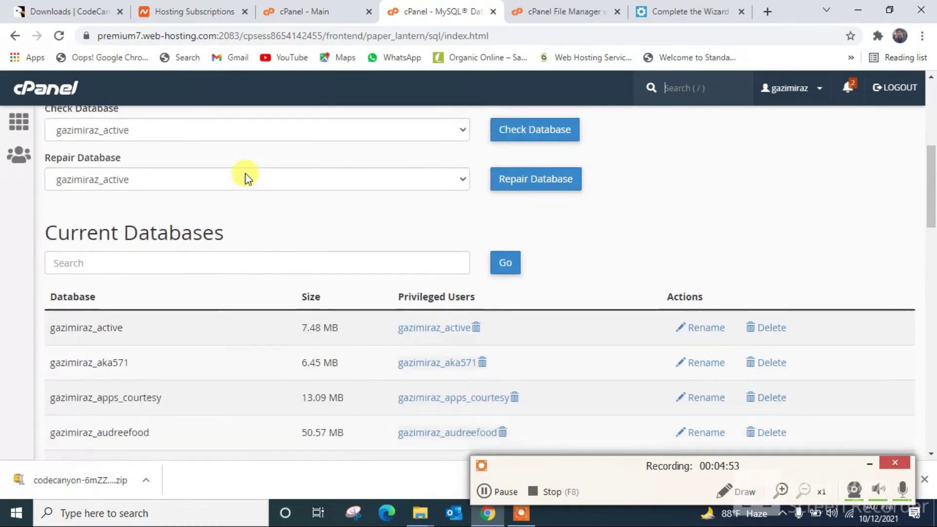
pyautogui.scroll(1, 247, 171)
pyautogui.scroll(-7, 247, 170)
pyautogui.scroll(2, 246, 171)
pyautogui.scroll(3, 247, 173)
# Add the courtesybd user to the courtesybd database.
pyautogui.click(105, 283)
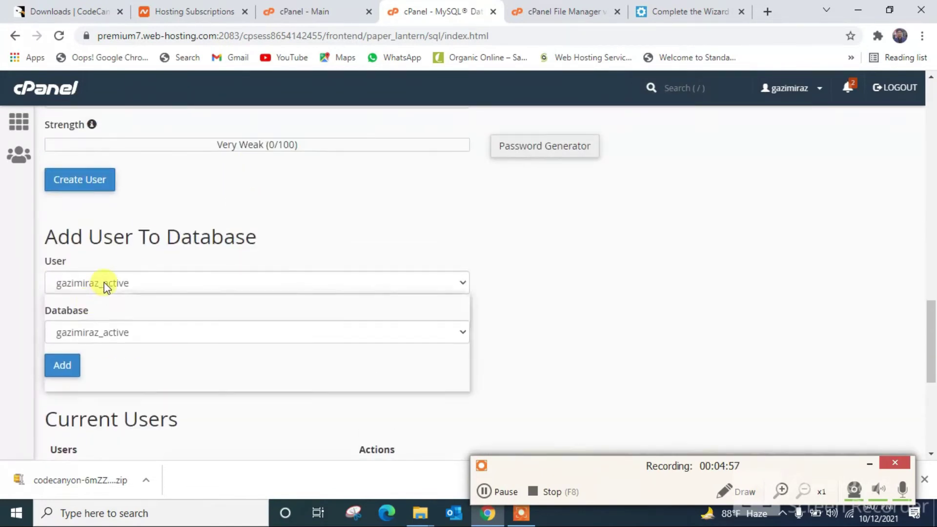
pyautogui.click(165, 356)
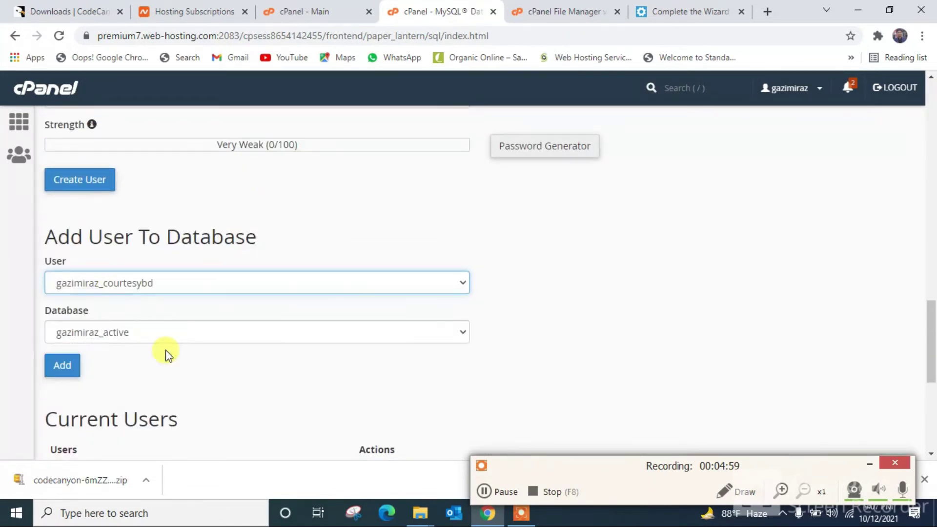
pyautogui.scroll(-1, 205, 308)
pyautogui.click(246, 266)
pyautogui.click(232, 337)
pyautogui.click(62, 298)
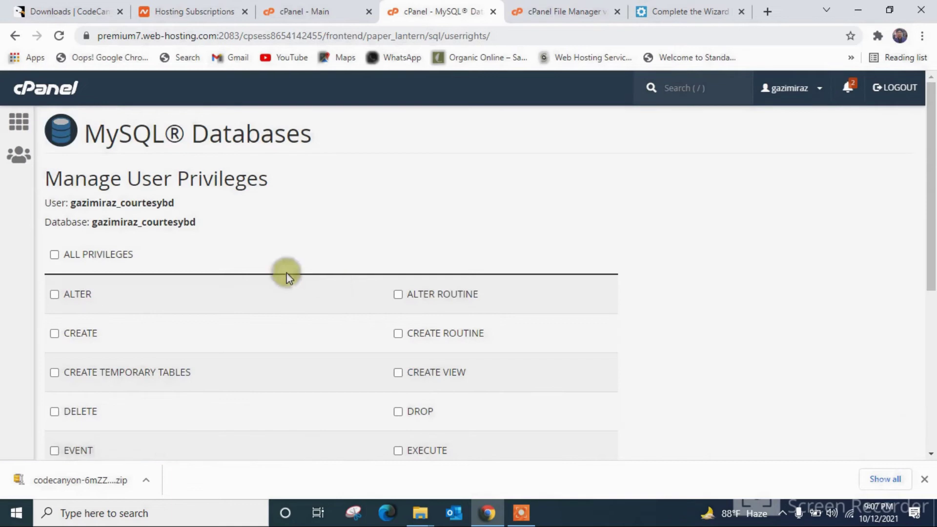
# Grant ALL PRIVILEGES, save the changes, and go back to MySQL Databases.
pyautogui.click(54, 256)
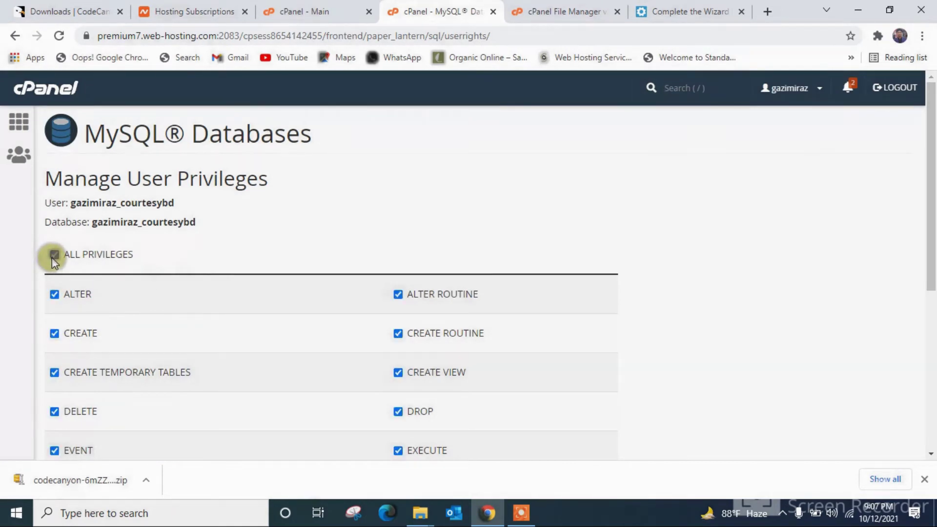
pyautogui.scroll(-5, 233, 253)
pyautogui.click(81, 358)
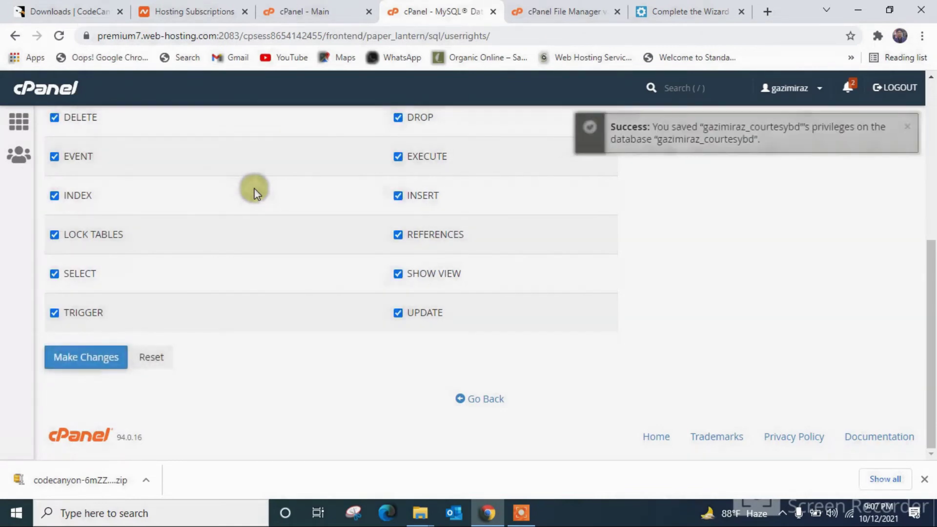
pyautogui.scroll(1, 252, 196)
pyautogui.scroll(-1, 342, 274)
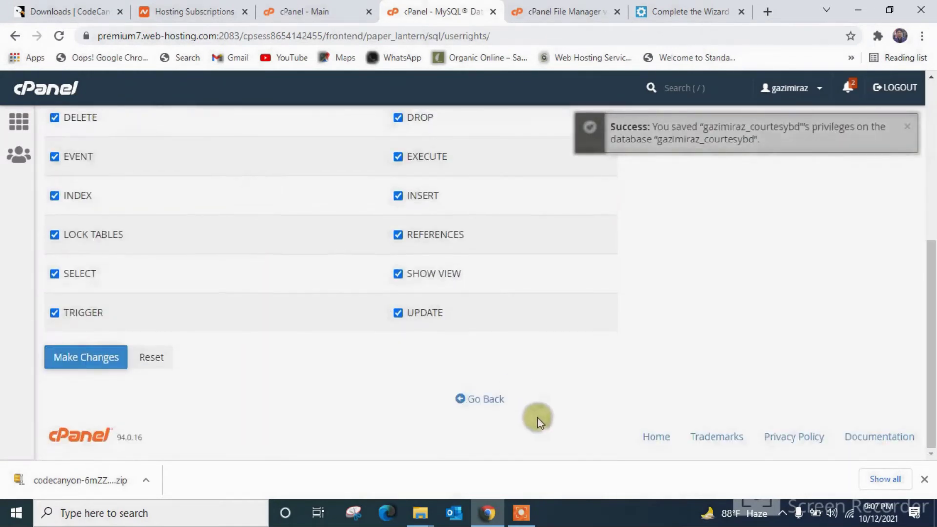
pyautogui.click(479, 399)
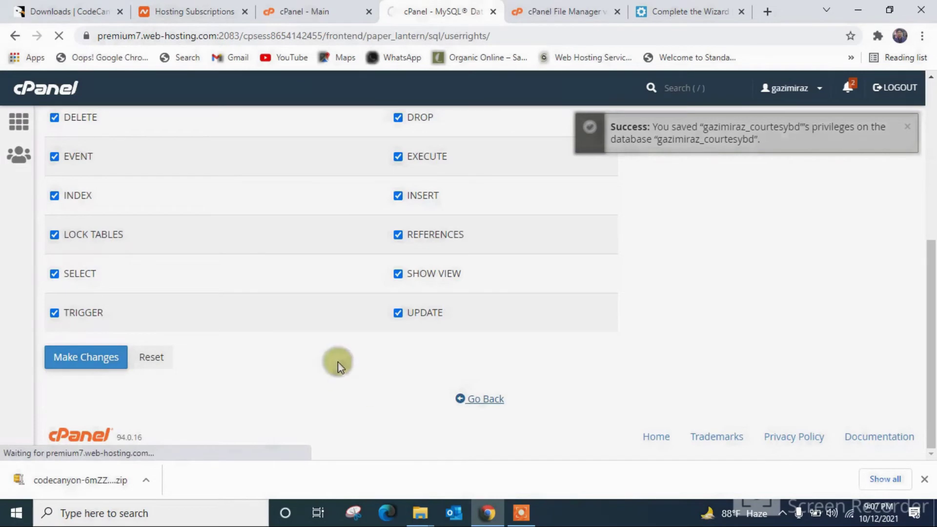
pyautogui.scroll(-10, 238, 272)
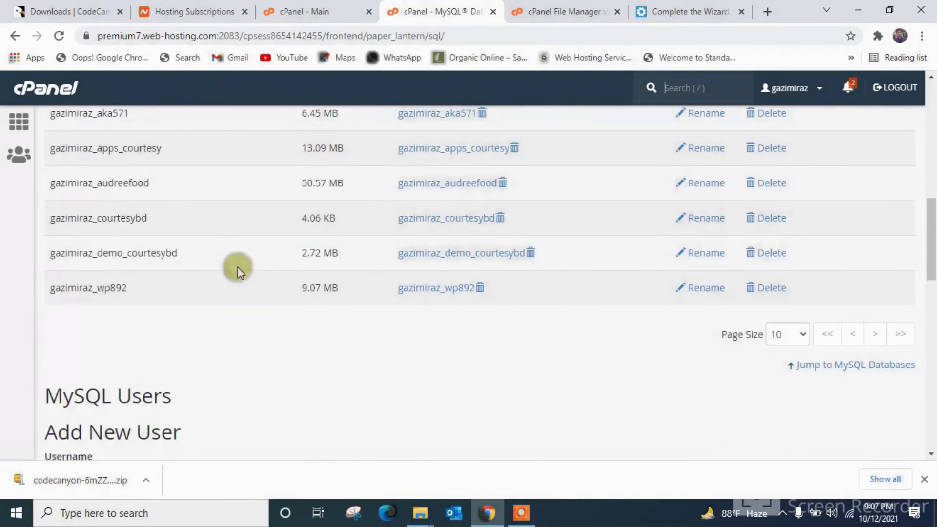
# Select the courtesybd name under Current Databases and return to the installer's Database step.
pyautogui.scroll(1, 236, 268)
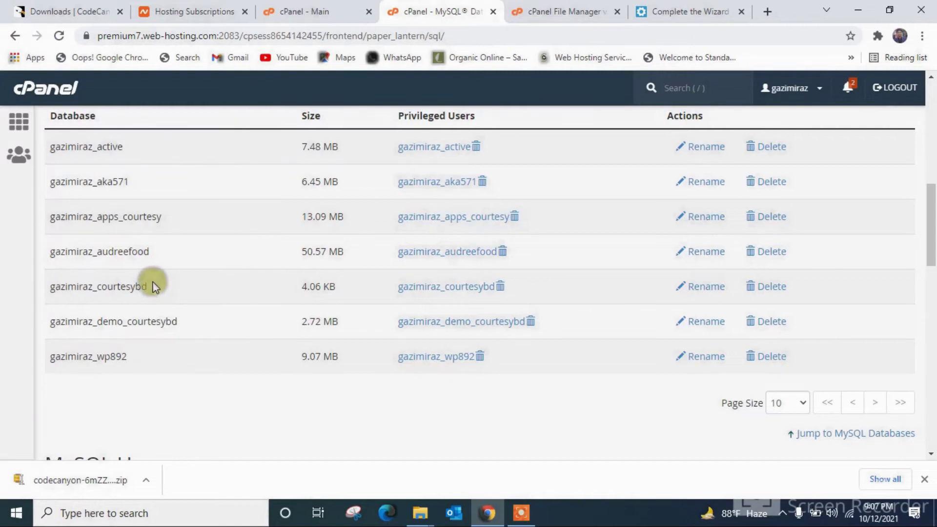
pyautogui.moveTo(149, 288); pyautogui.dragTo(53, 299)
pyautogui.hotkey('ctrl', 'c')
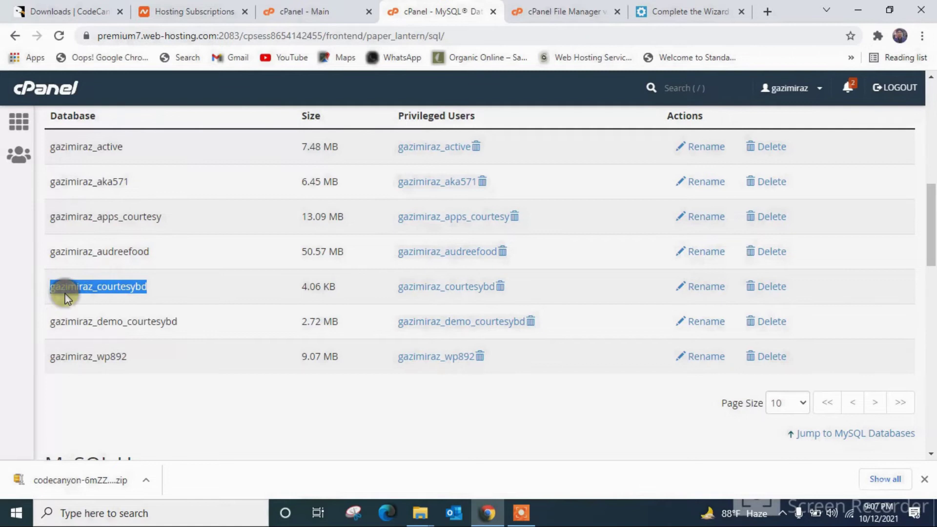
pyautogui.scroll(2, 270, 192)
pyautogui.click(689, 12)
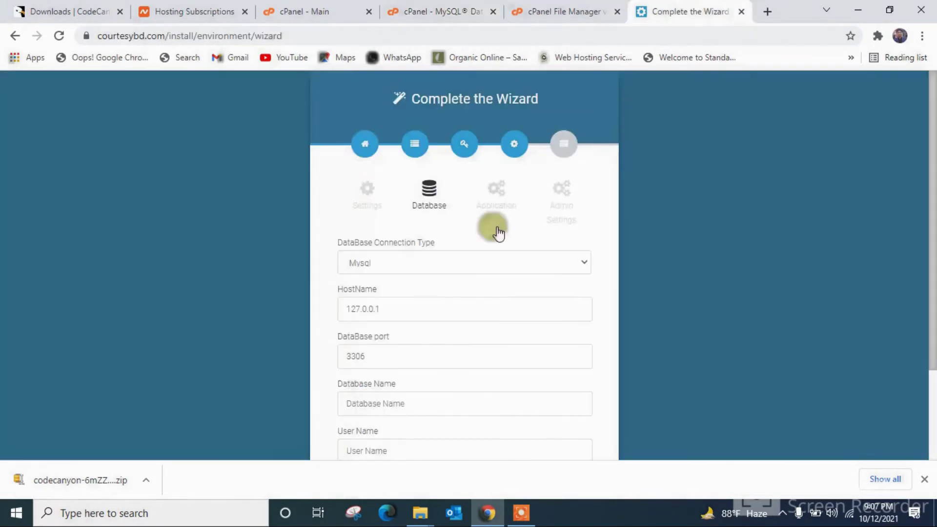
# Paste courtesybd as database name and user name, enter the password, and continue to Application.
pyautogui.scroll(-1, 371, 342)
pyautogui.click(369, 336)
pyautogui.hotkey('ctrl', 'v')
pyautogui.scroll(-1, 302, 327)
pyautogui.click(367, 336)
pyautogui.hotkey('ctrl', 'v')
pyautogui.click(361, 379)
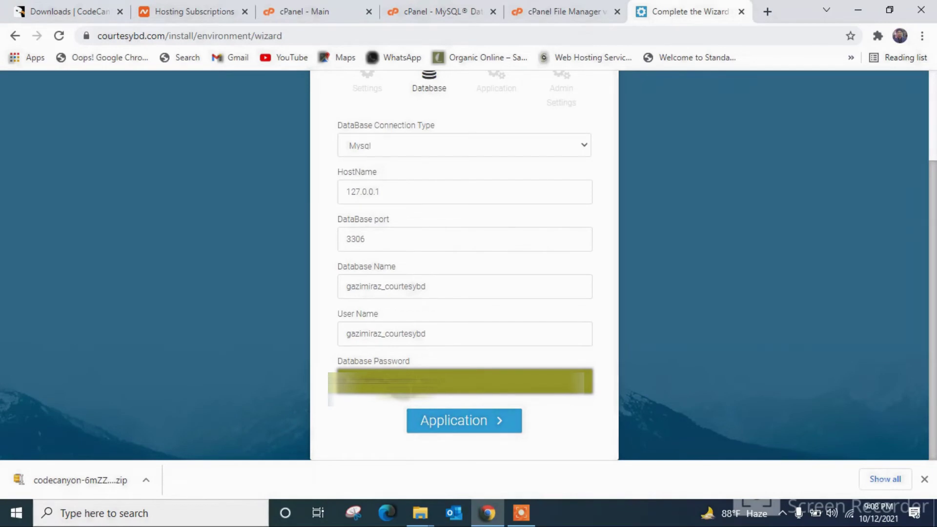
pyautogui.click(521, 513)
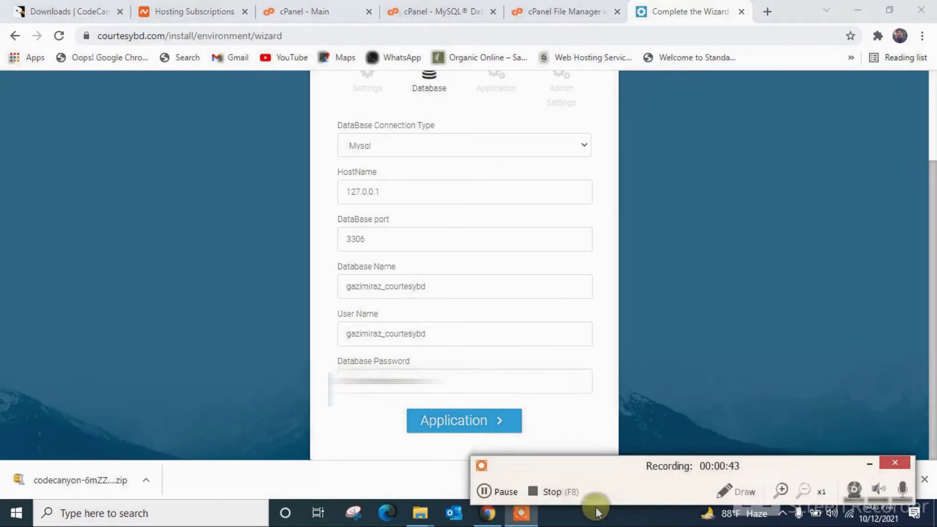
pyautogui.click(755, 496)
pyautogui.moveTo(450, 379); pyautogui.dragTo(452, 368)
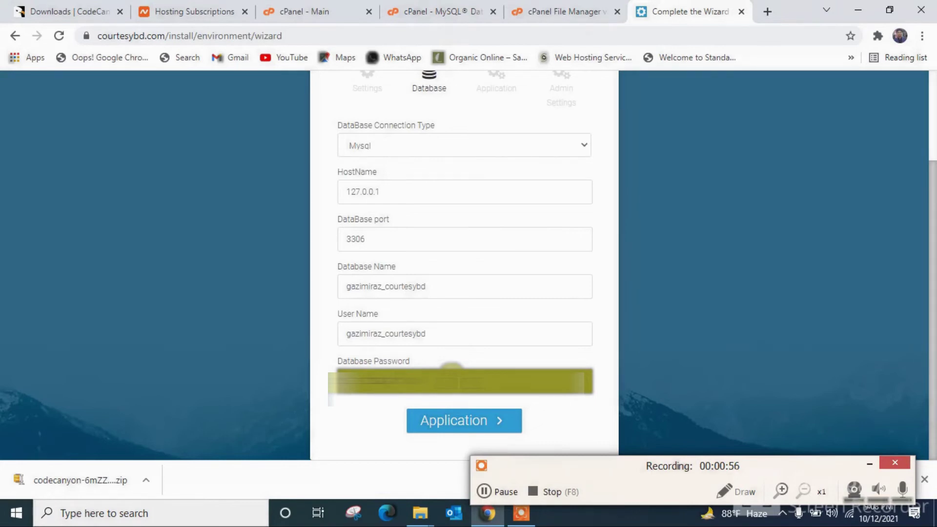
pyautogui.click(437, 421)
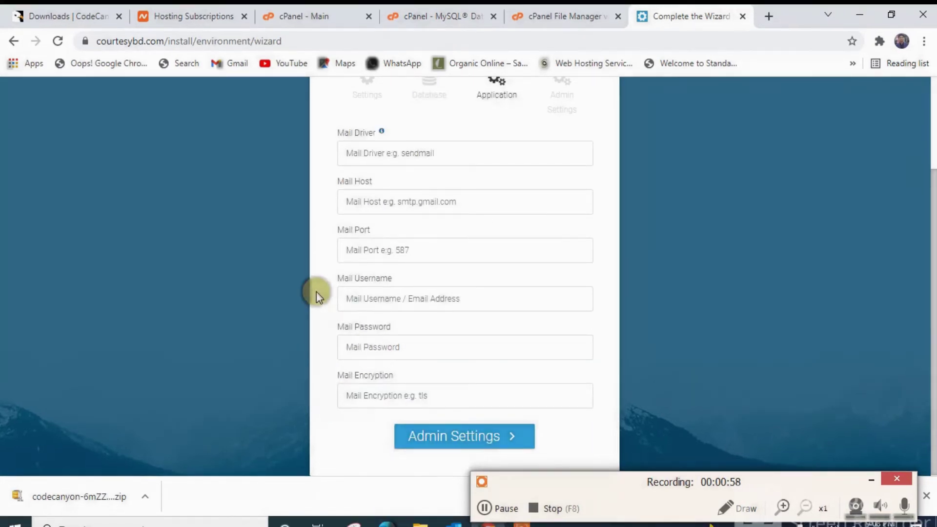
# Enter smtp as the mail driver and courtesybd.com as the mail host.
pyautogui.scroll(2, 316, 292)
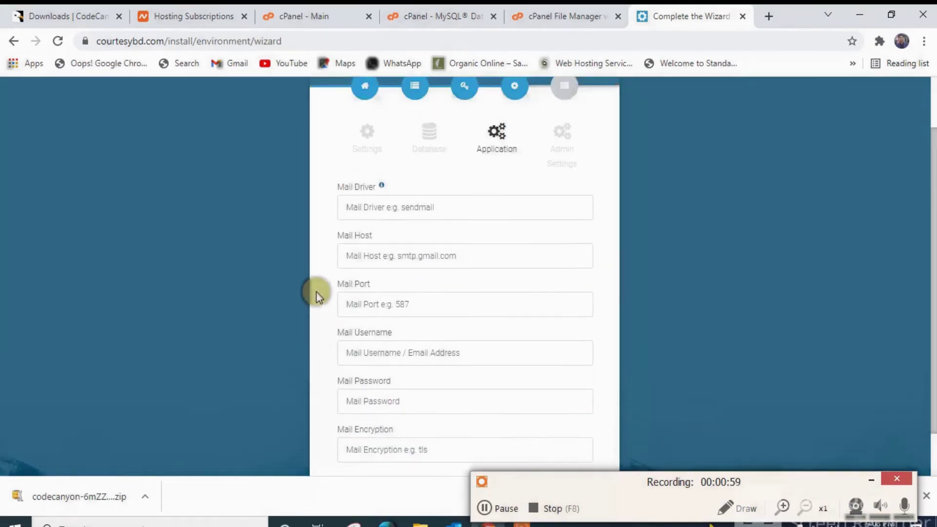
pyautogui.click(431, 220)
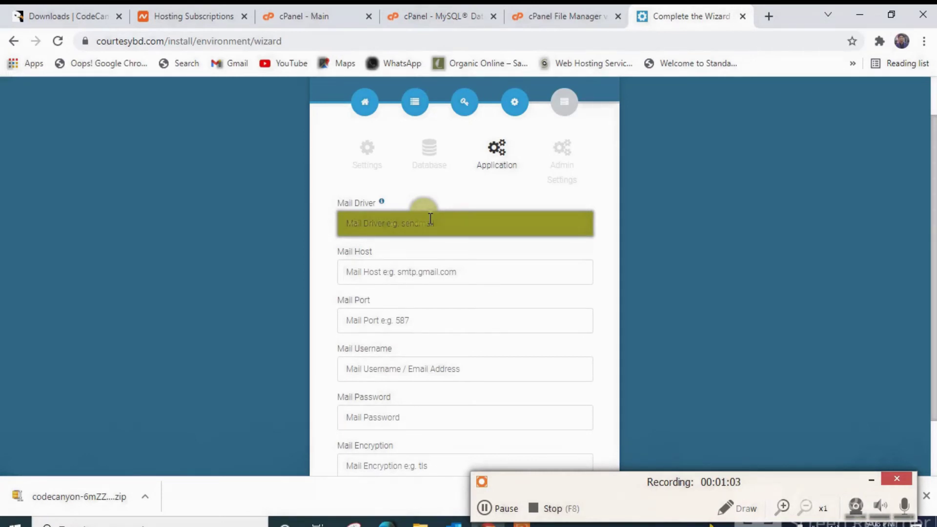
pyautogui.write('smtp')
pyautogui.click(419, 270)
pyautogui.write('courtesybd.com')
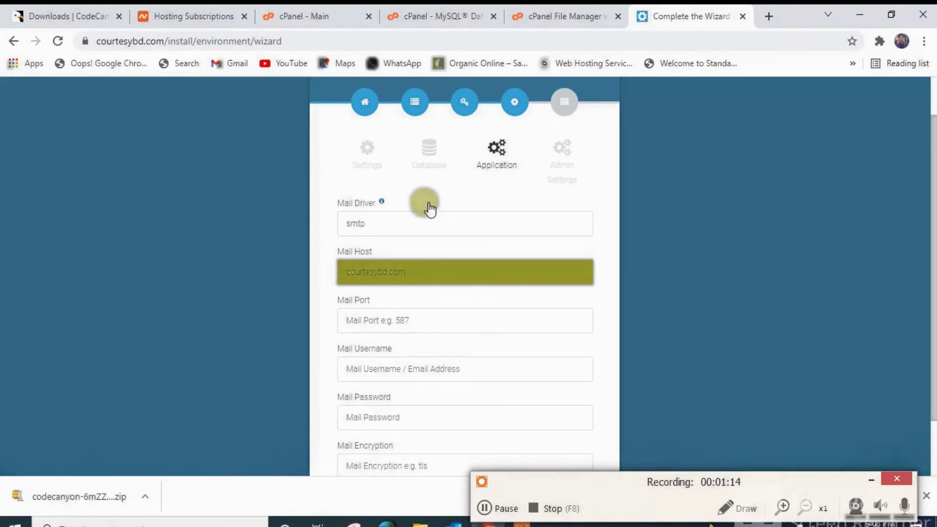
pyautogui.scroll(-1, 430, 207)
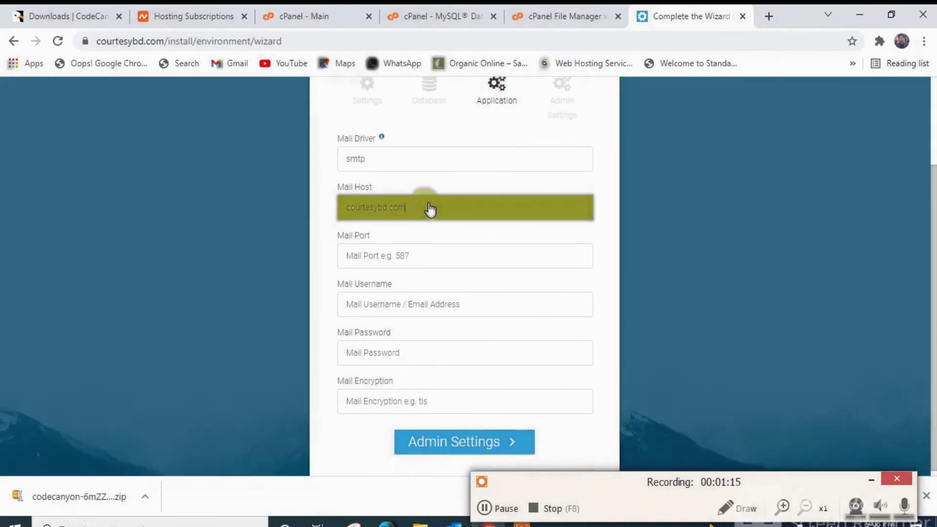
pyautogui.click(419, 257)
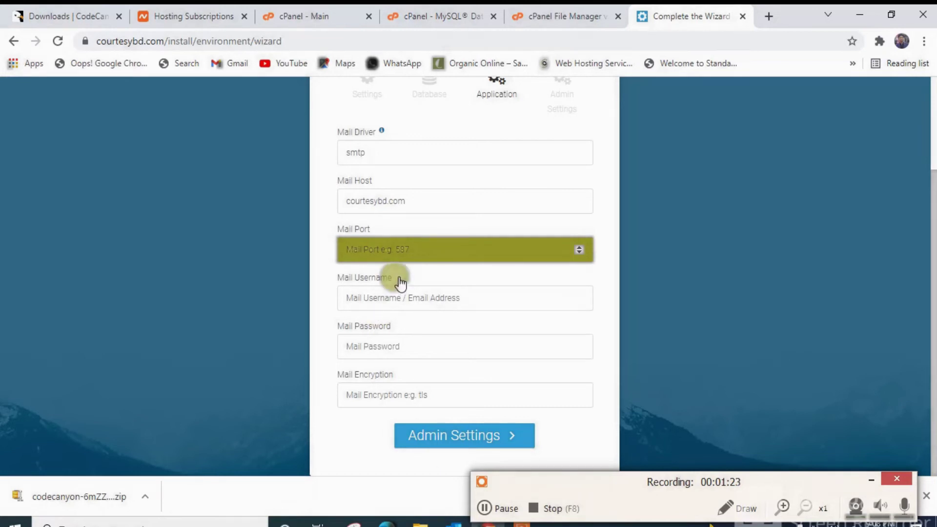
pyautogui.click(335, 15)
# Find the Email section on the main cPanel page and open Email Accounts.
pyautogui.scroll(-3, 286, 239)
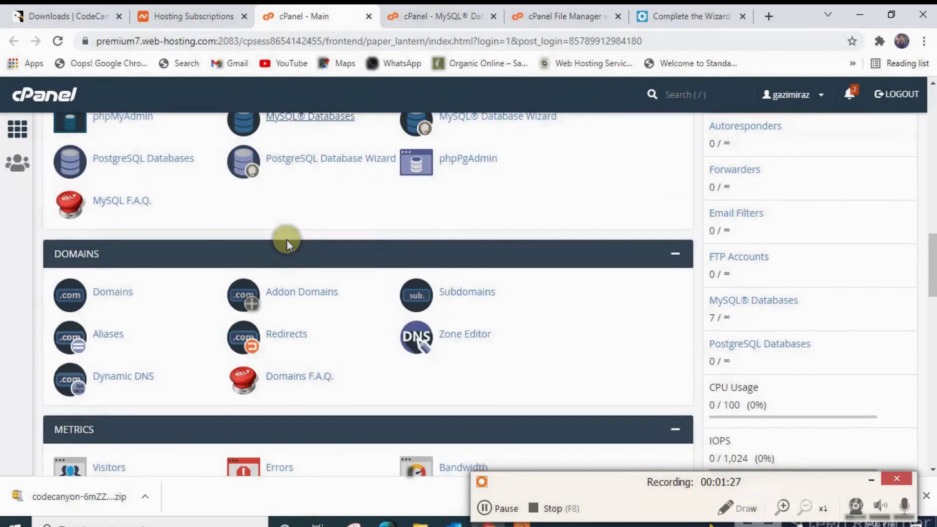
pyautogui.scroll(-3, 286, 239)
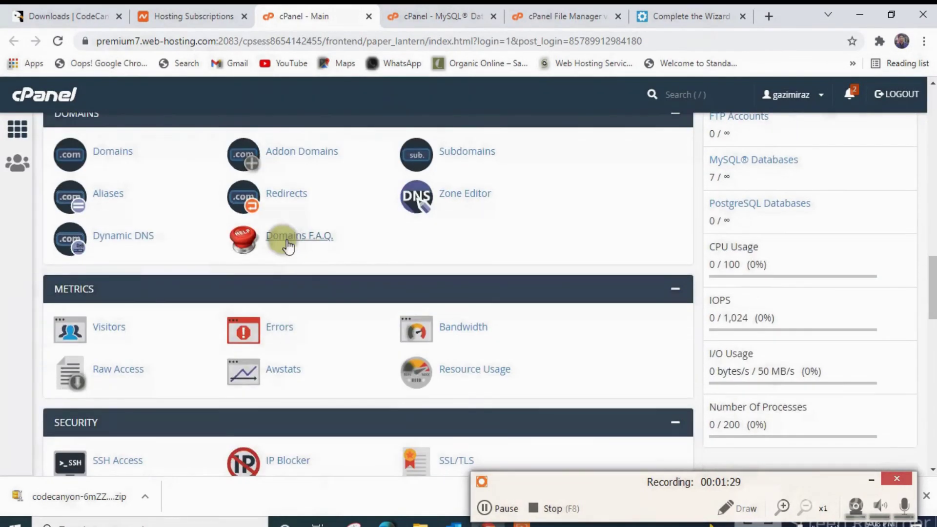
pyautogui.scroll(2, 286, 239)
pyautogui.scroll(-9, 286, 239)
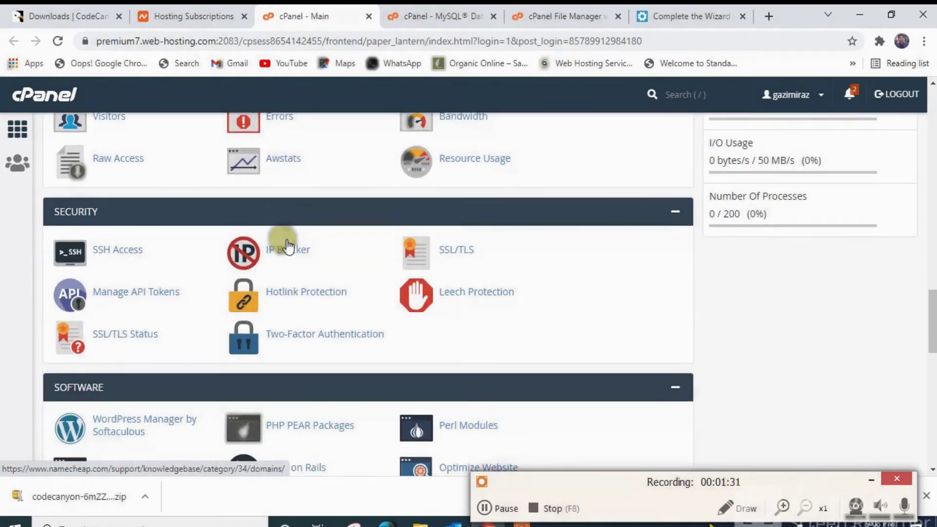
pyautogui.scroll(1, 286, 240)
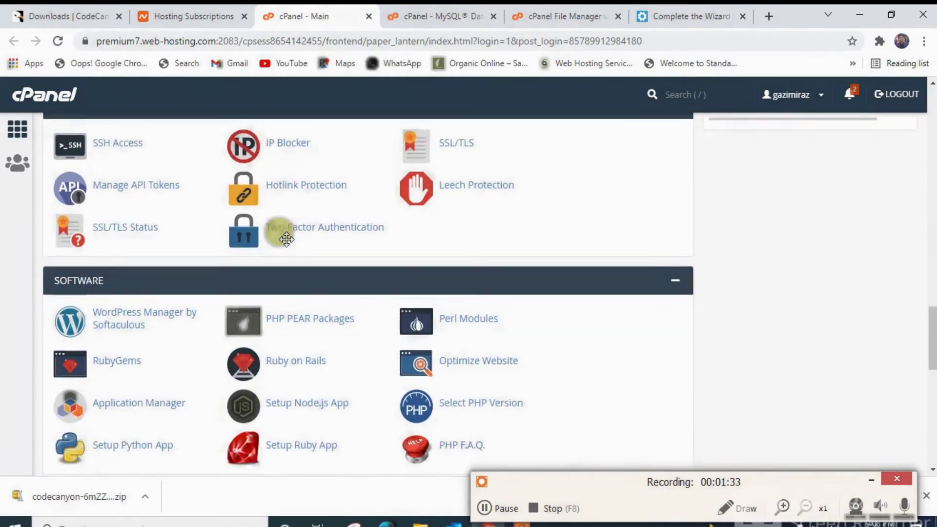
pyautogui.scroll(-5, 286, 239)
pyautogui.scroll(-7, 286, 239)
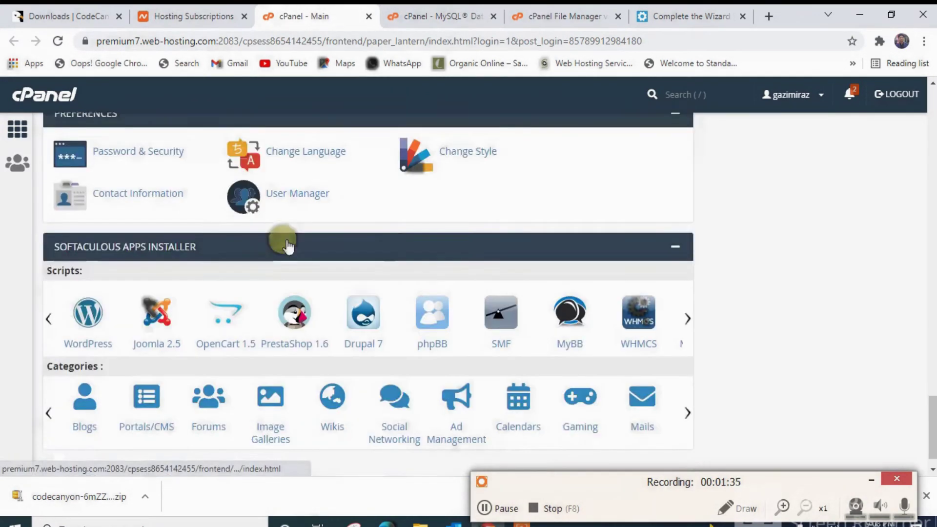
pyautogui.scroll(19, 288, 240)
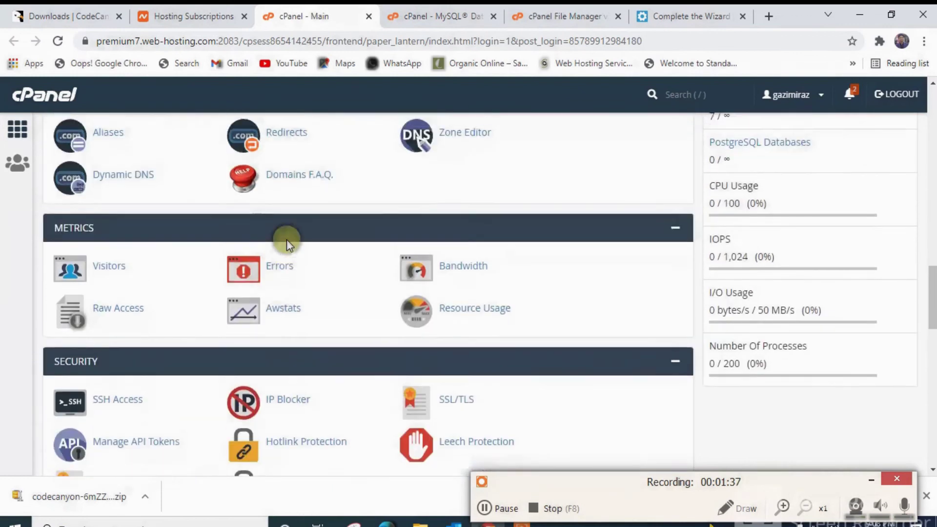
pyautogui.scroll(6, 287, 245)
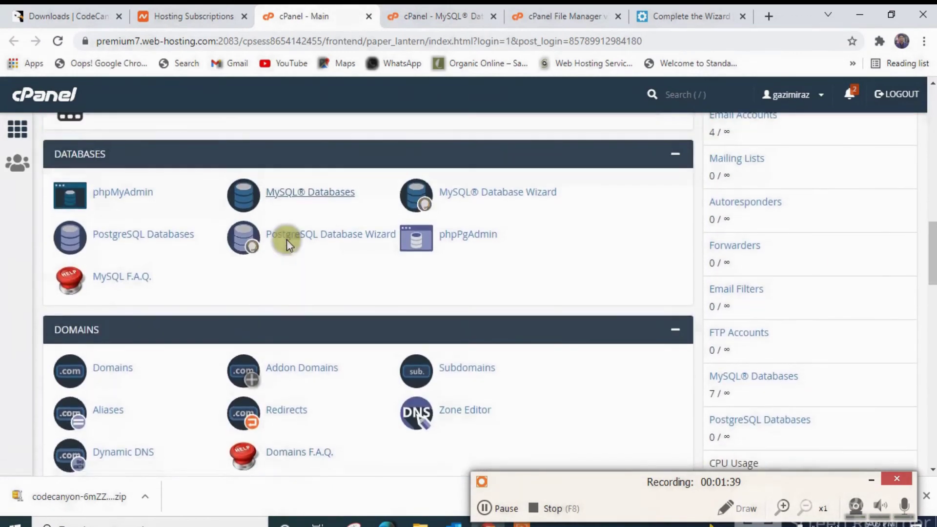
pyautogui.scroll(4, 287, 243)
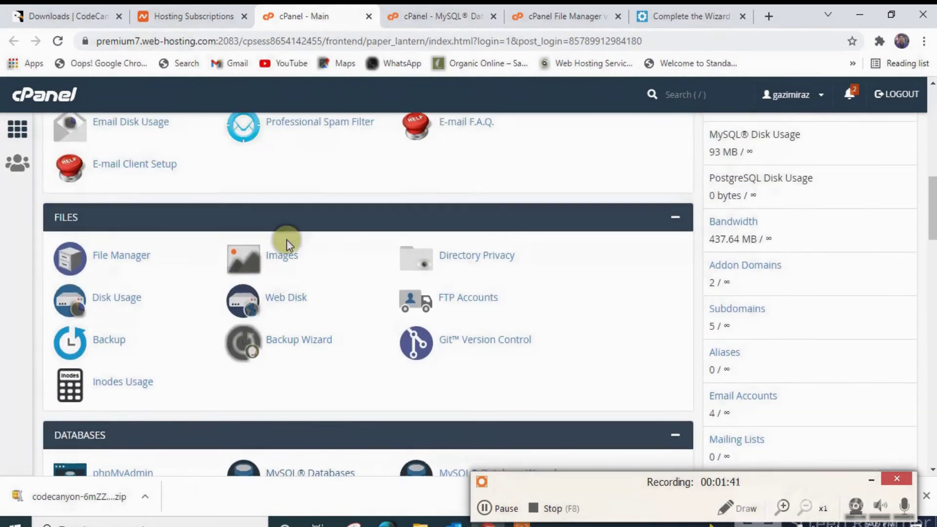
pyautogui.scroll(7, 286, 239)
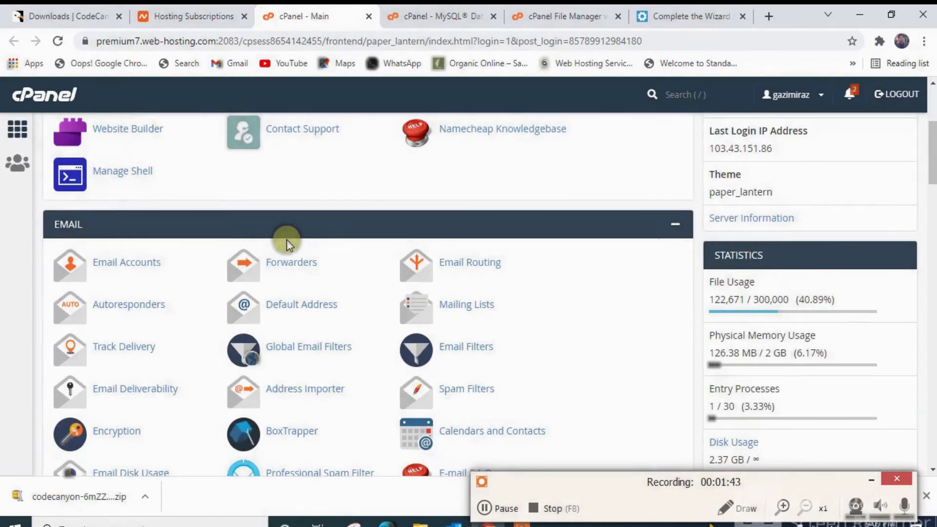
pyautogui.click(152, 267)
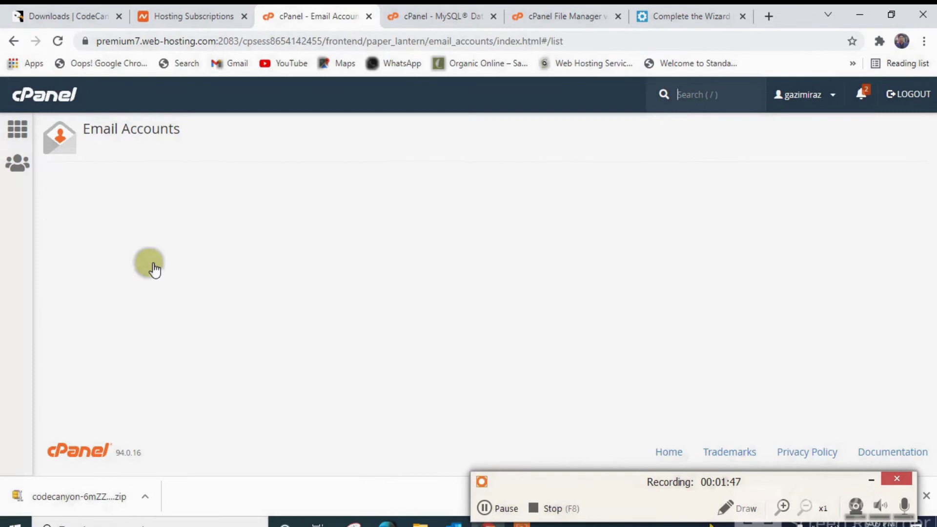
# Open Webmail for the courtesybd.com mailbox from the cPanel Email Accounts list.
pyautogui.scroll(-2, 151, 267)
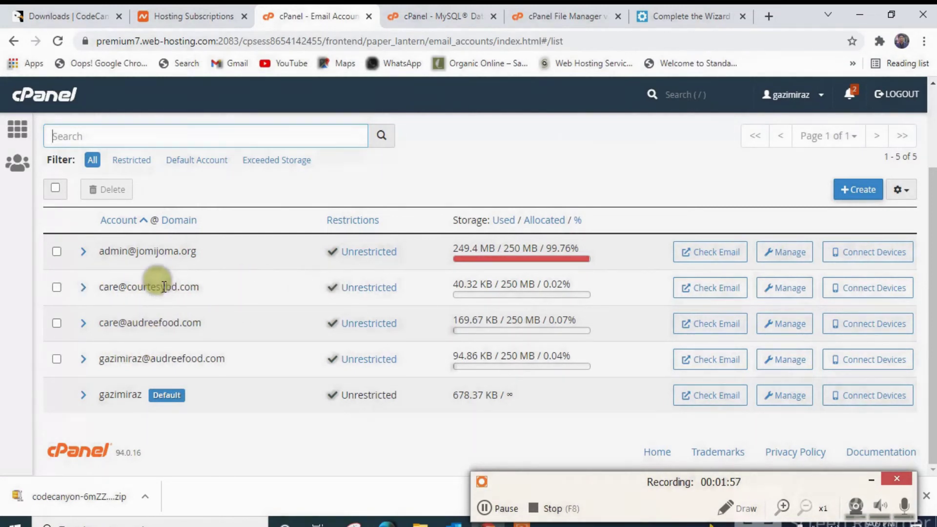
pyautogui.click(701, 293)
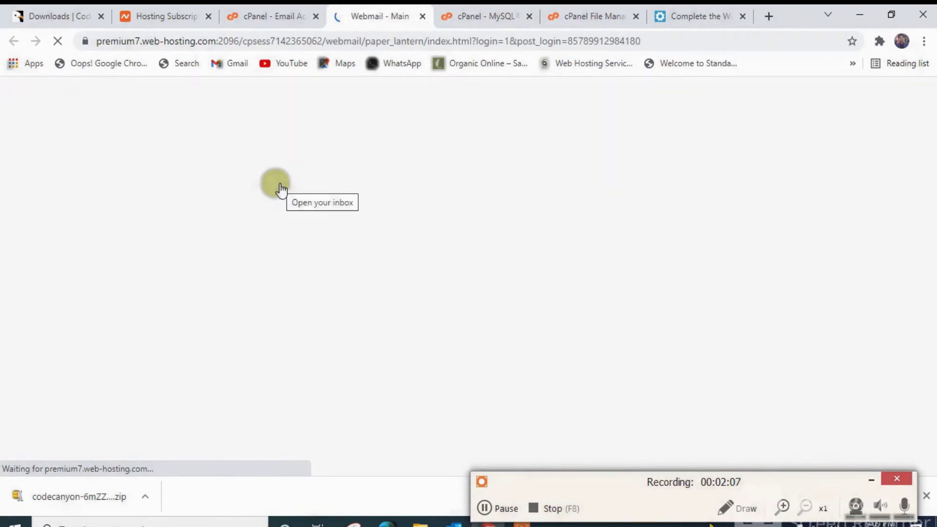
# Launch the Roundcube inbox for the courtesybd.com mailbox from the Webmail page.
pyautogui.scroll(-5, 282, 190)
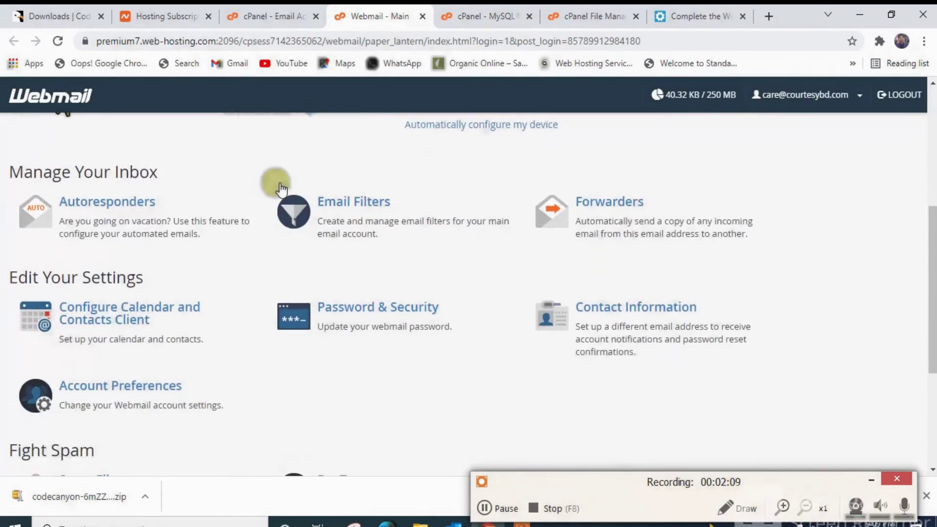
pyautogui.scroll(3, 280, 188)
pyautogui.scroll(-1, 280, 182)
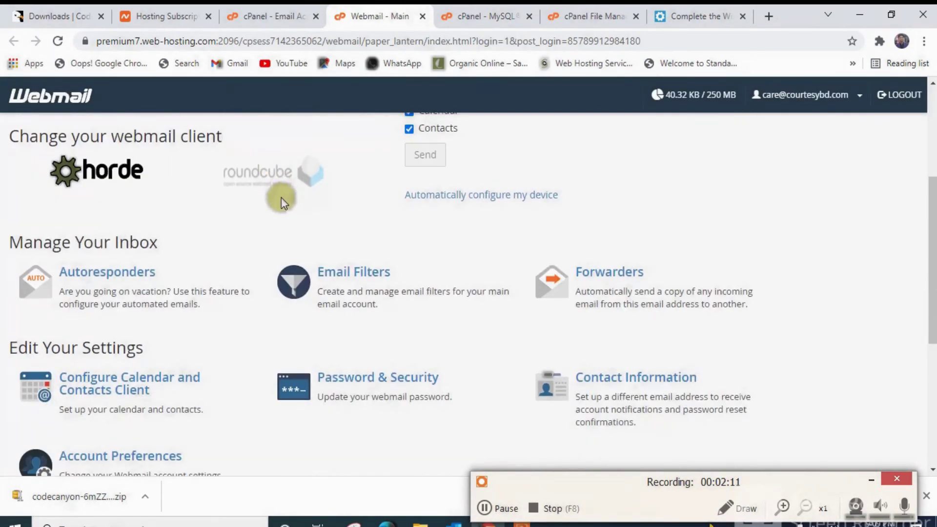
pyautogui.scroll(3, 244, 217)
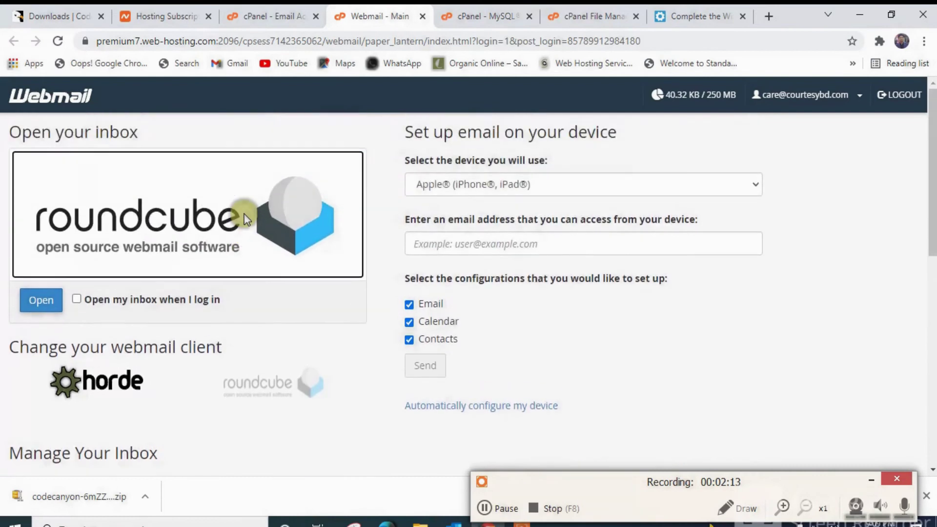
pyautogui.scroll(-10, 244, 218)
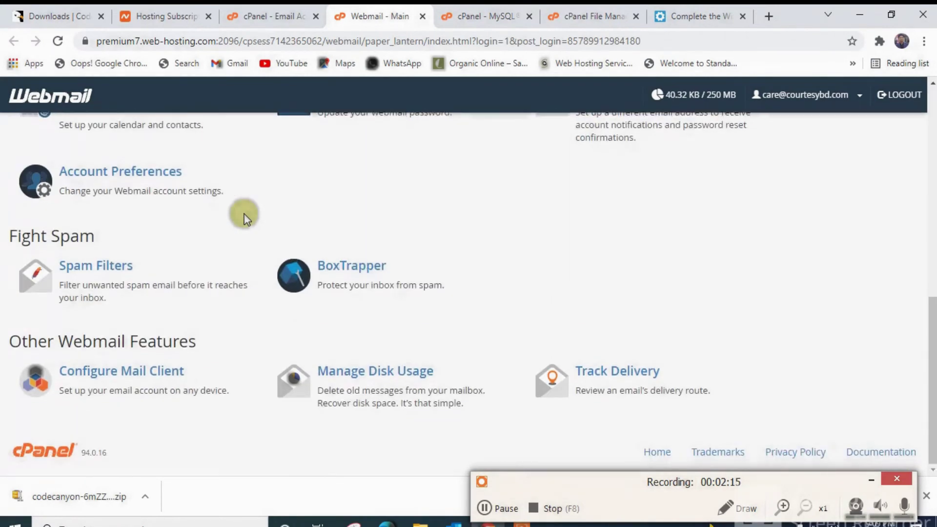
pyautogui.scroll(3, 244, 218)
pyautogui.scroll(5, 244, 218)
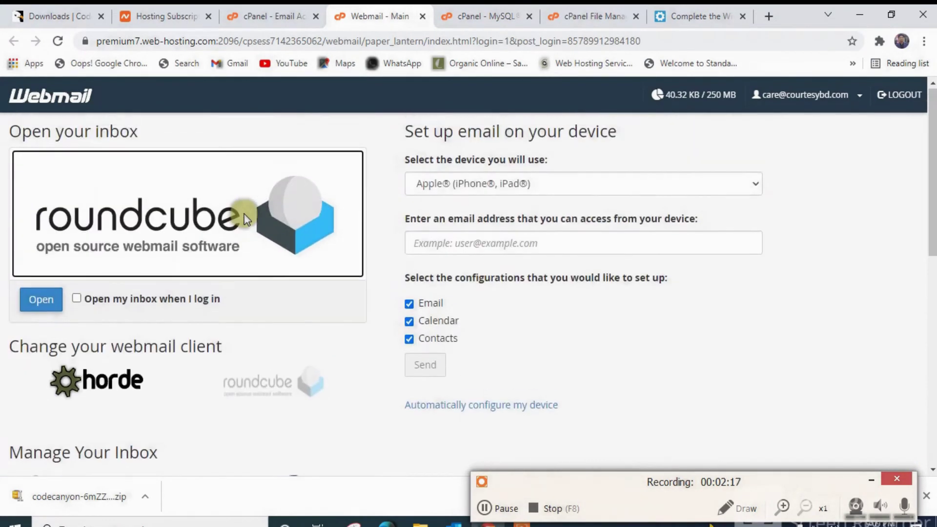
pyautogui.click(34, 296)
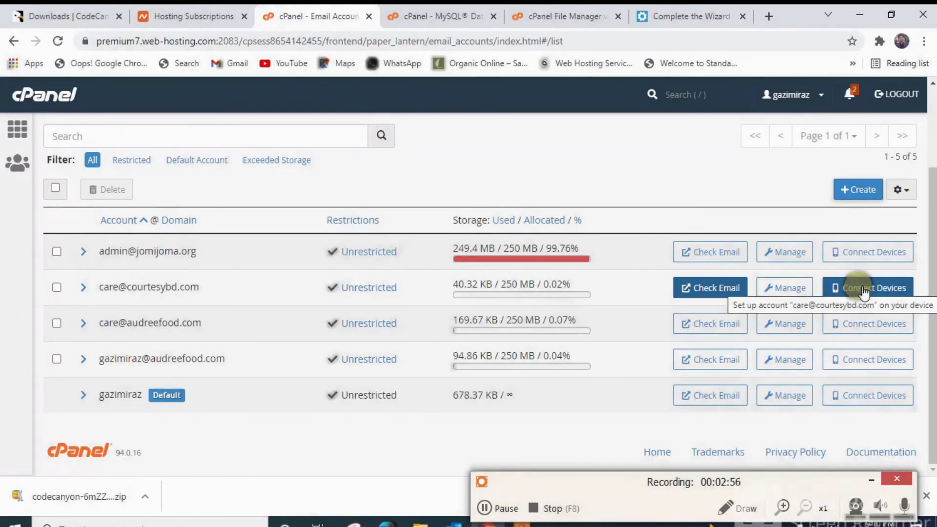
# Find the mailbox's secure outgoing SMTP port 465 in its Mail Client Manual Settings.
pyautogui.click(863, 291)
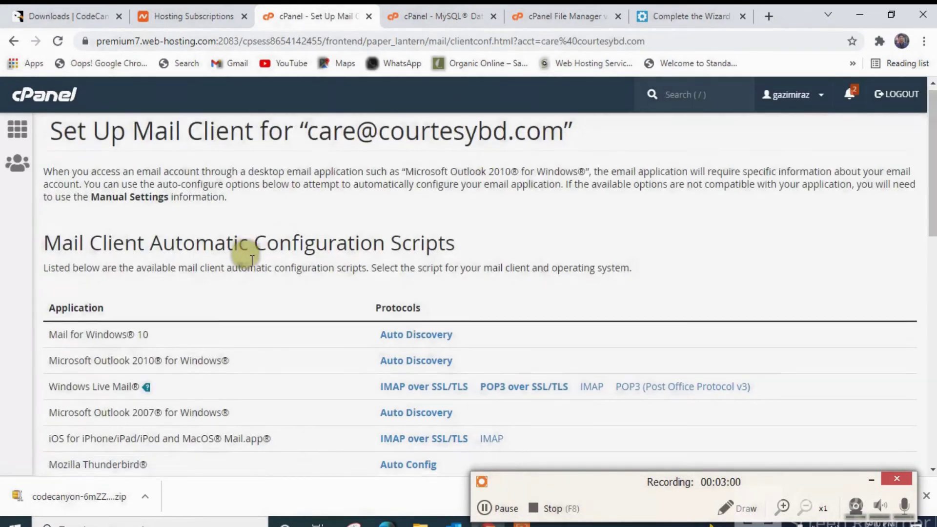
pyautogui.scroll(-4, 251, 259)
pyautogui.scroll(-3, 251, 260)
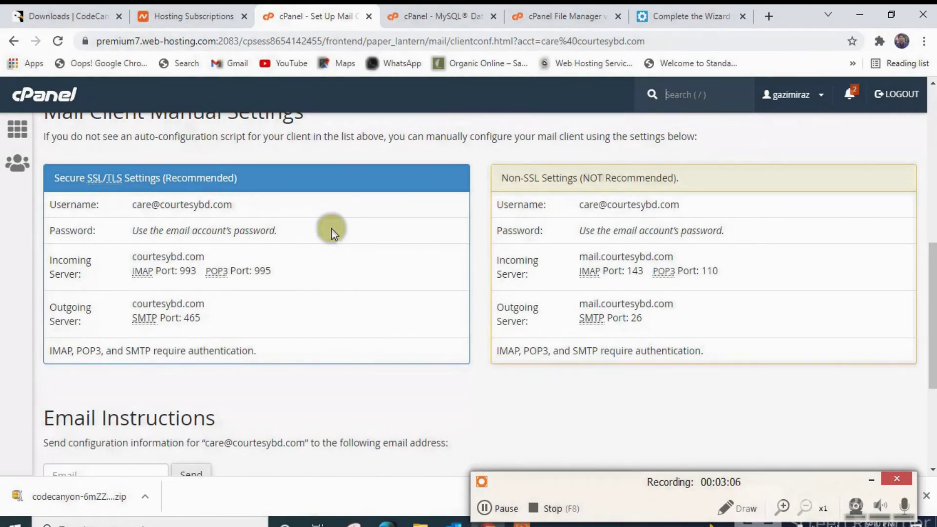
pyautogui.scroll(-4, 332, 229)
pyautogui.scroll(6, 332, 229)
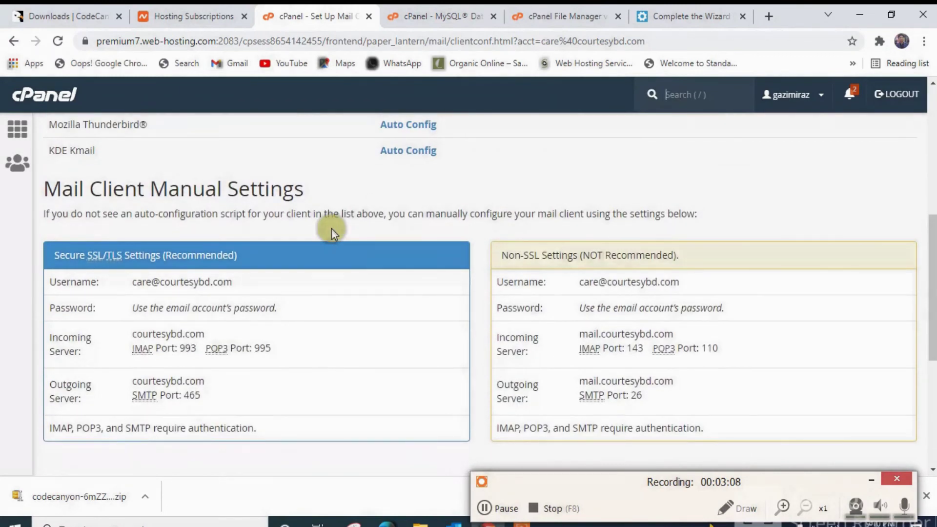
pyautogui.doubleClick(195, 396)
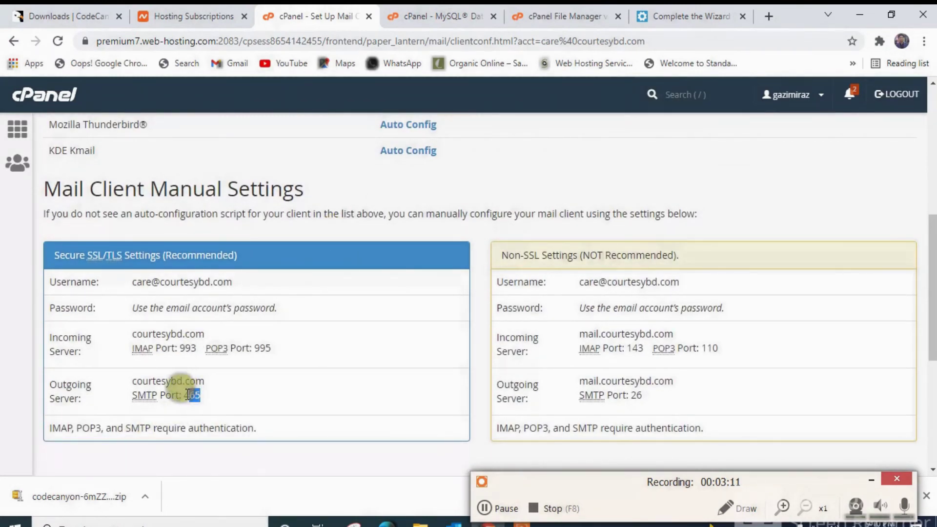
pyautogui.click(692, 11)
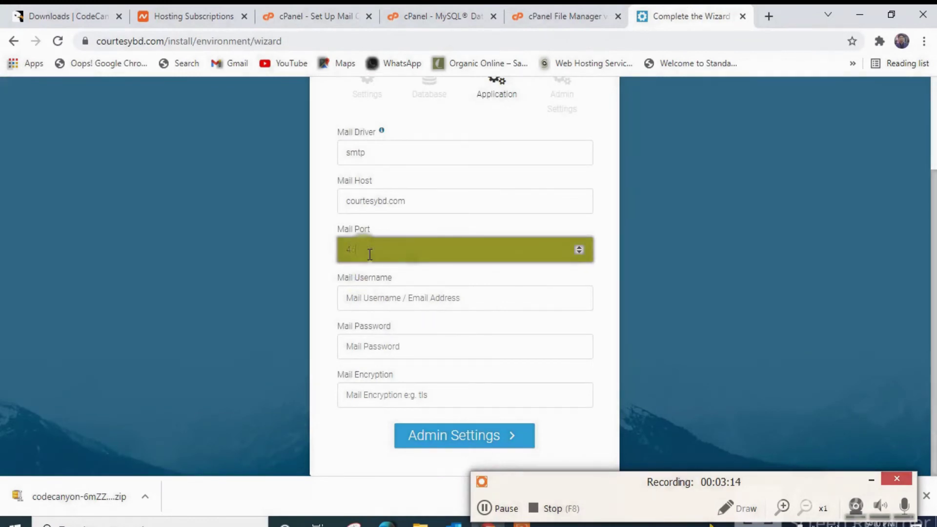
# Enter the mailbox username, password and tls encryption in the installer, then continue to Admin Settings.
pyautogui.click(364, 296)
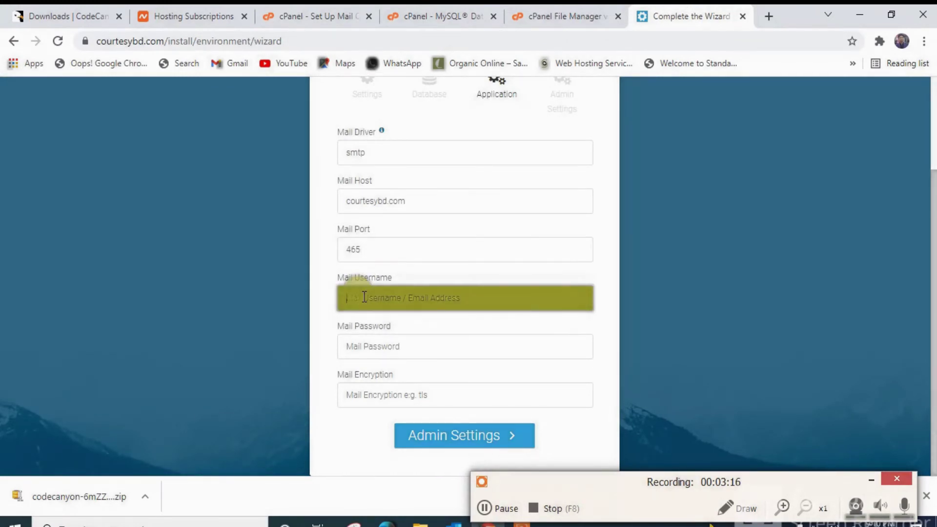
pyautogui.write('co')
pyautogui.click(364, 345)
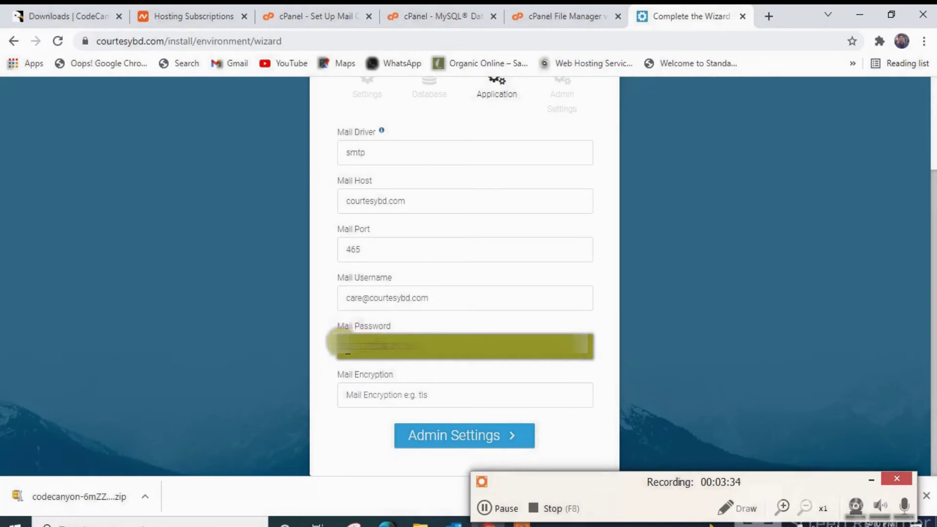
pyautogui.click(362, 393)
pyautogui.click(454, 394)
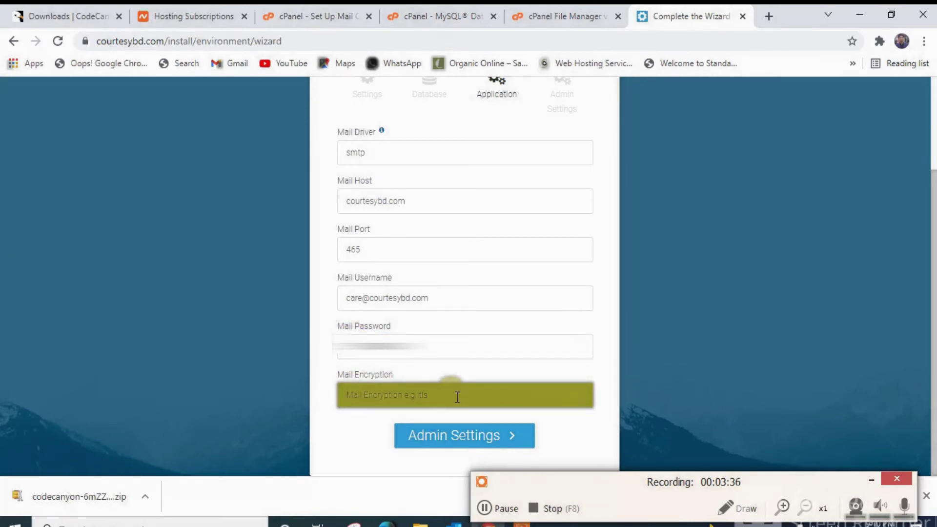
pyautogui.write('tls')
pyautogui.click(419, 435)
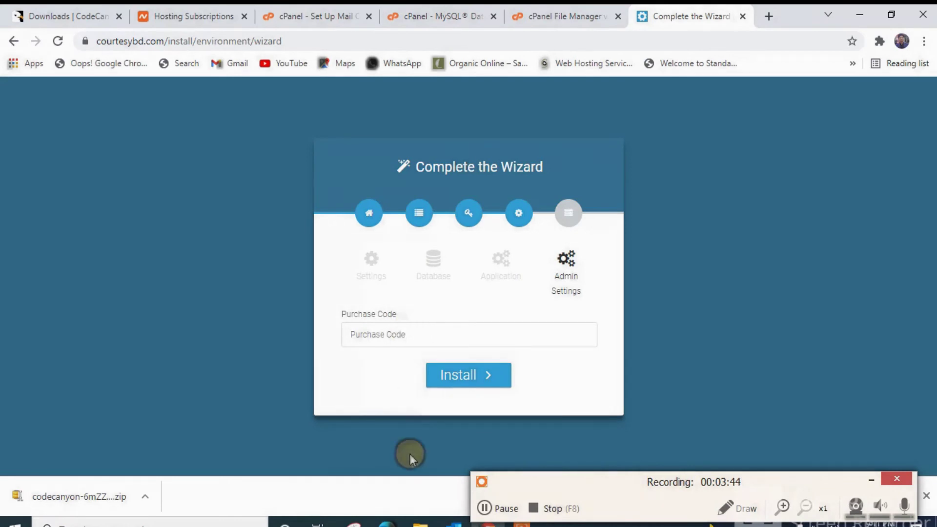
# Open the Envato license certificate PDF in Codecanyon-laravel website and select its item purchase code.
pyautogui.moveTo(419, 522)
pyautogui.click(372, 498)
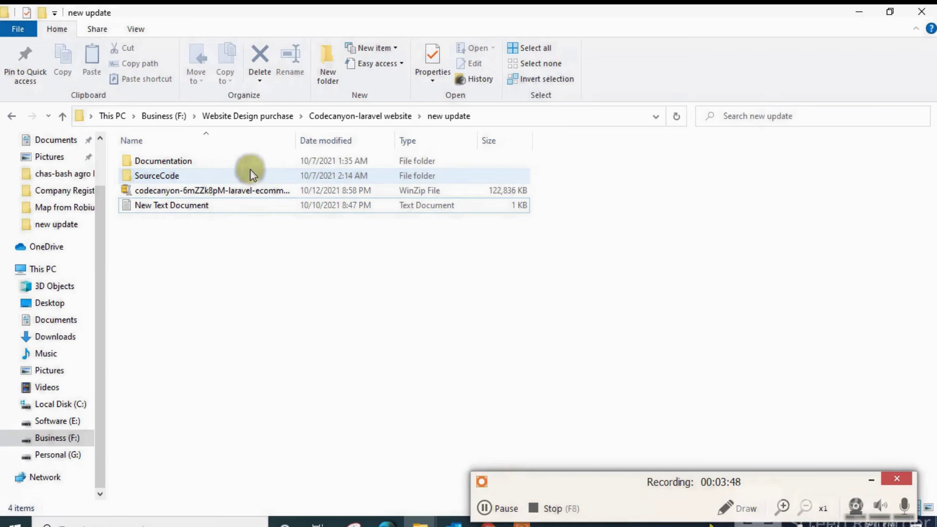
pyautogui.click(367, 118)
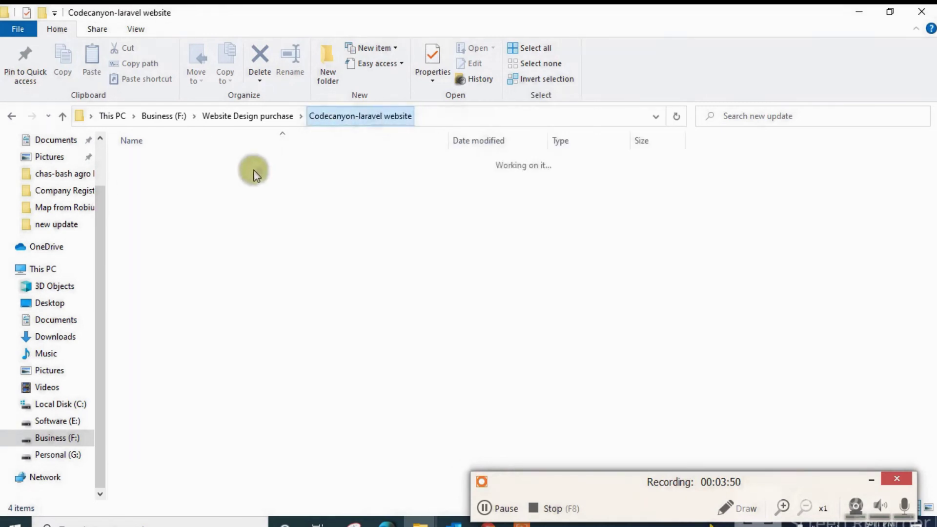
pyautogui.click(275, 266)
pyautogui.doubleClick(275, 266)
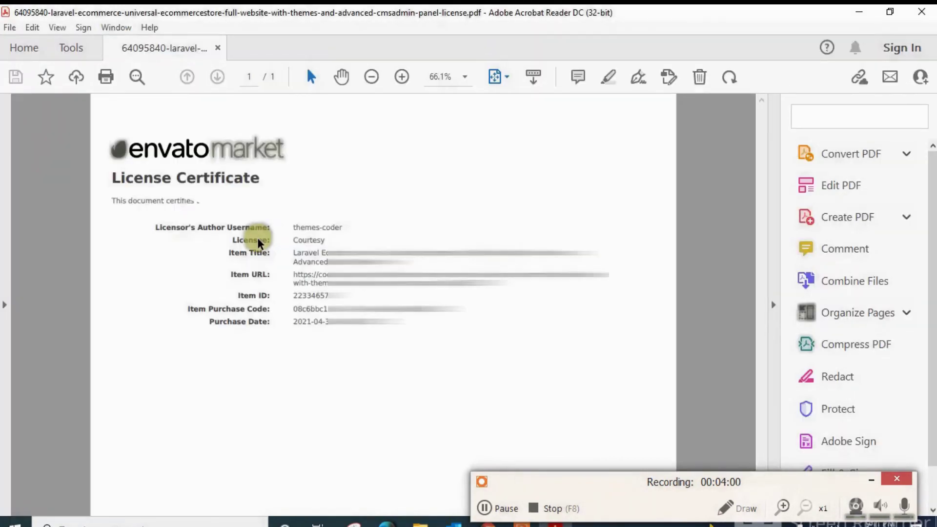
pyautogui.moveTo(292, 312); pyautogui.dragTo(429, 308)
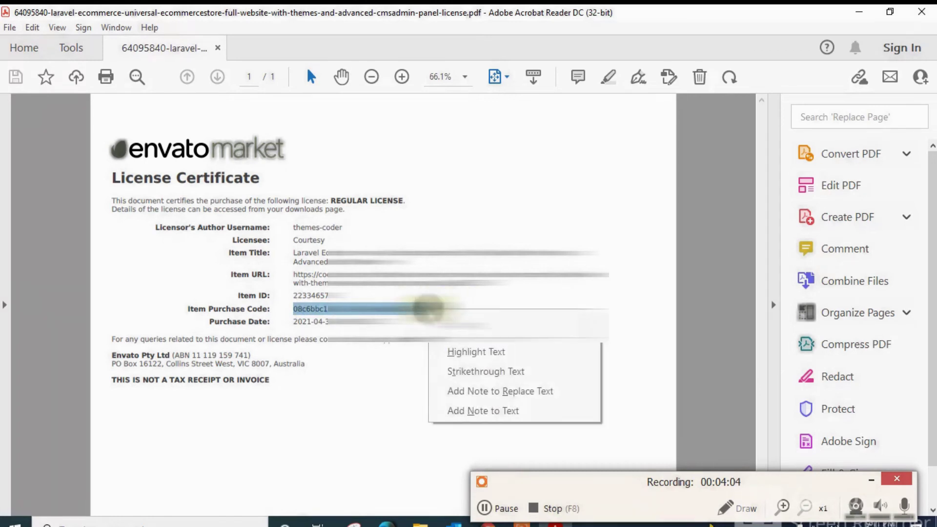
# Paste the item purchase code into the installer's Purchase Code field.
pyautogui.click(488, 524)
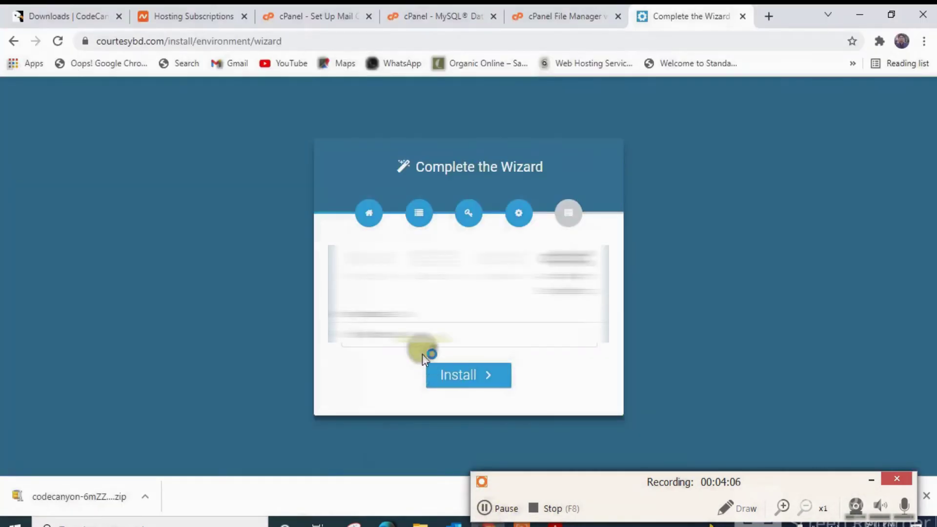
pyautogui.rightClick(383, 346)
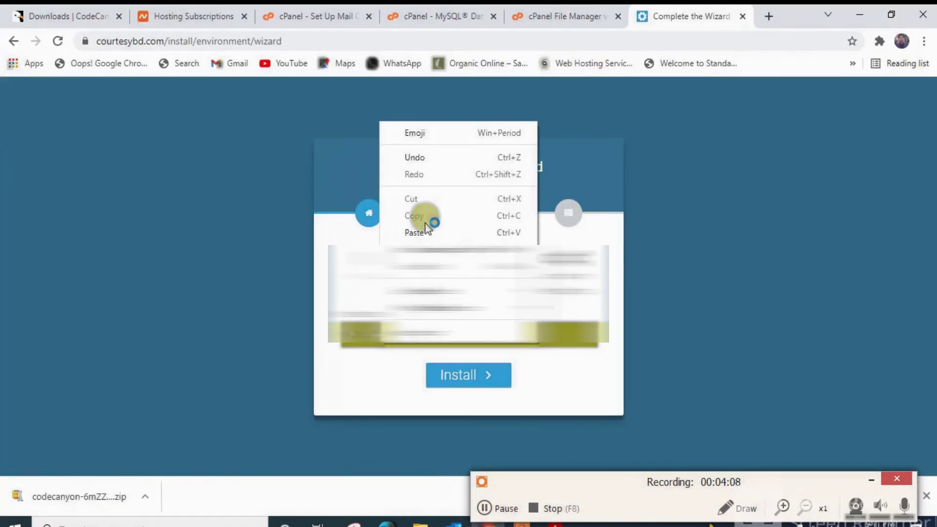
pyautogui.click(415, 232)
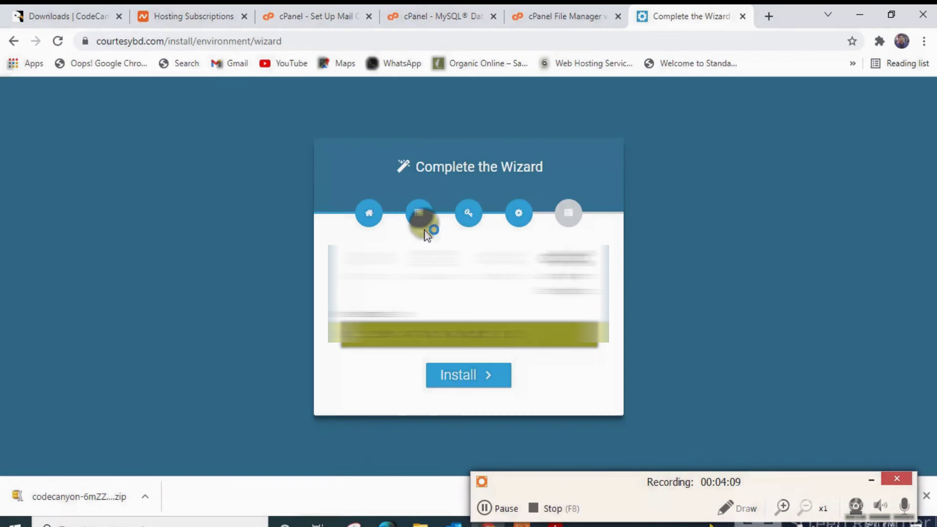
# Run the installation and exit the finished installer to the admin login page.
pyautogui.click(469, 381)
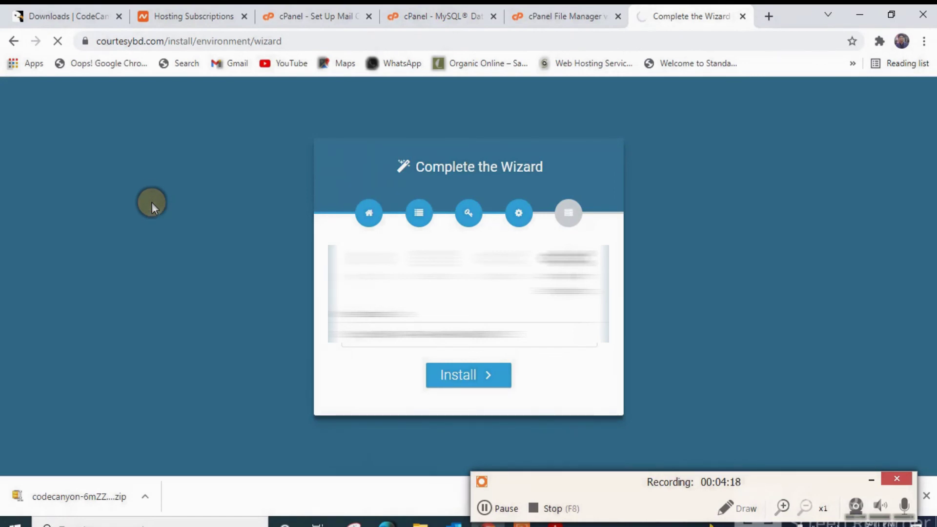
pyautogui.scroll(-1, 152, 202)
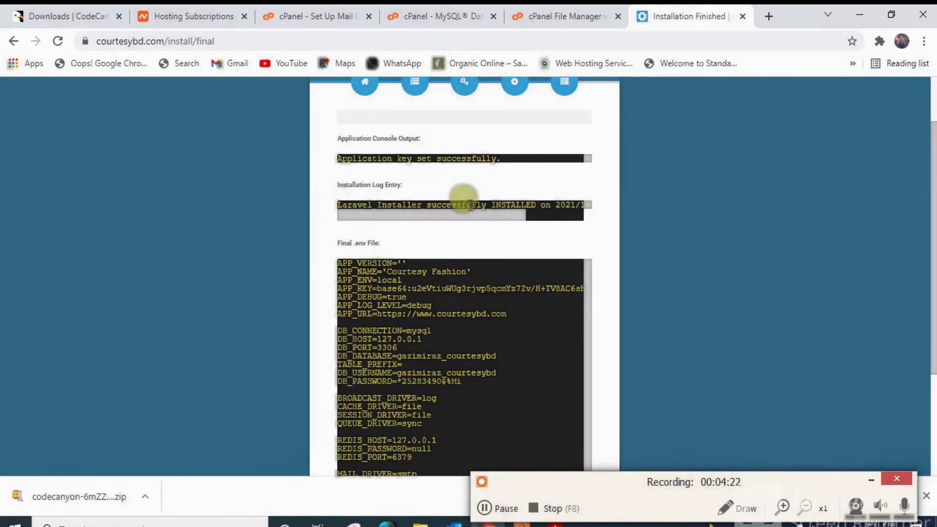
pyautogui.scroll(-2, 405, 131)
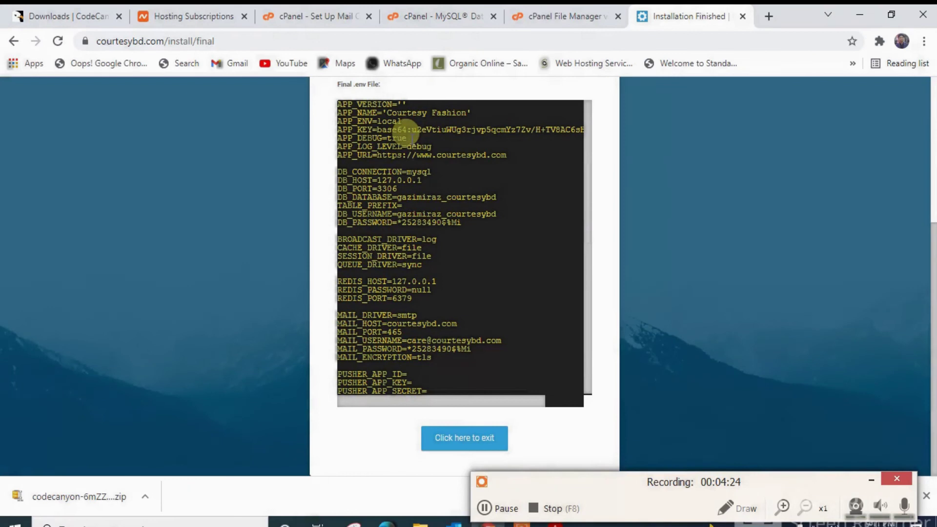
pyautogui.click(476, 442)
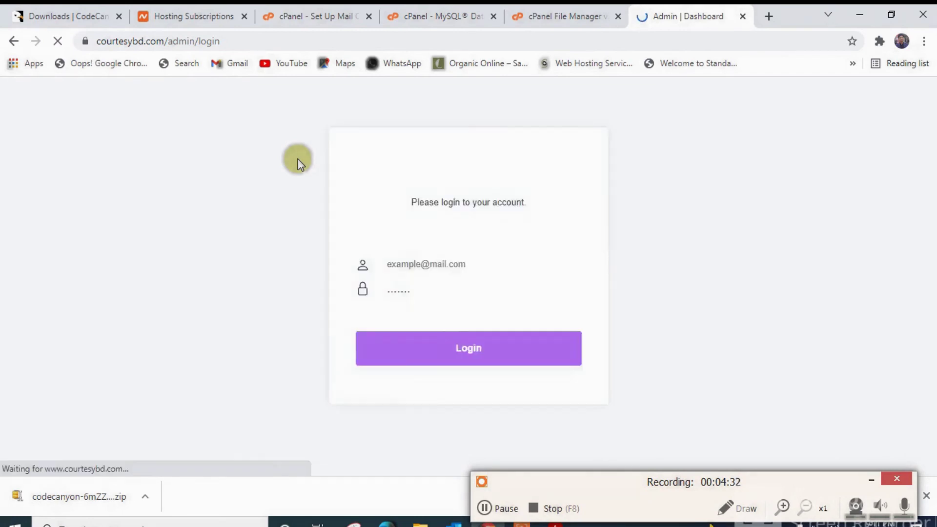
# Open the Rawal item's product page from CodeCanyon Downloads.
pyautogui.click(403, 265)
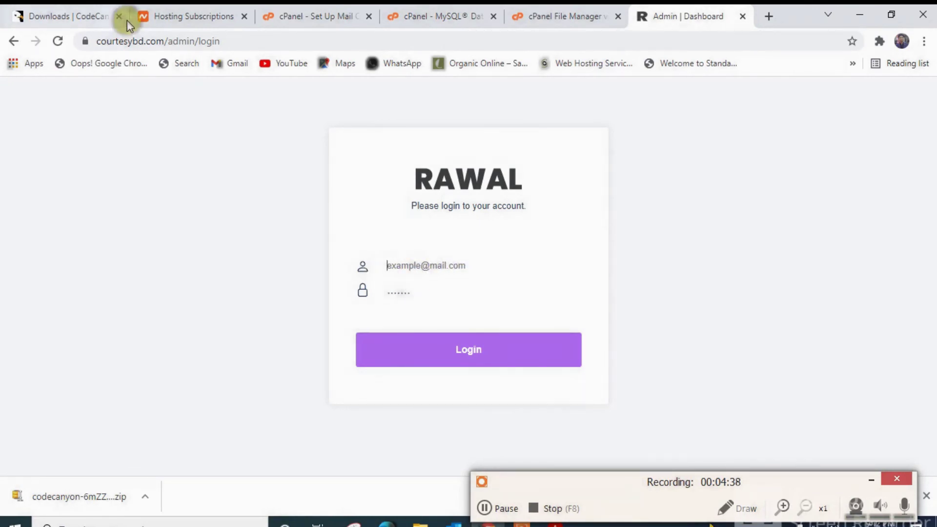
pyautogui.click(100, 20)
pyautogui.scroll(-1, 10, 274)
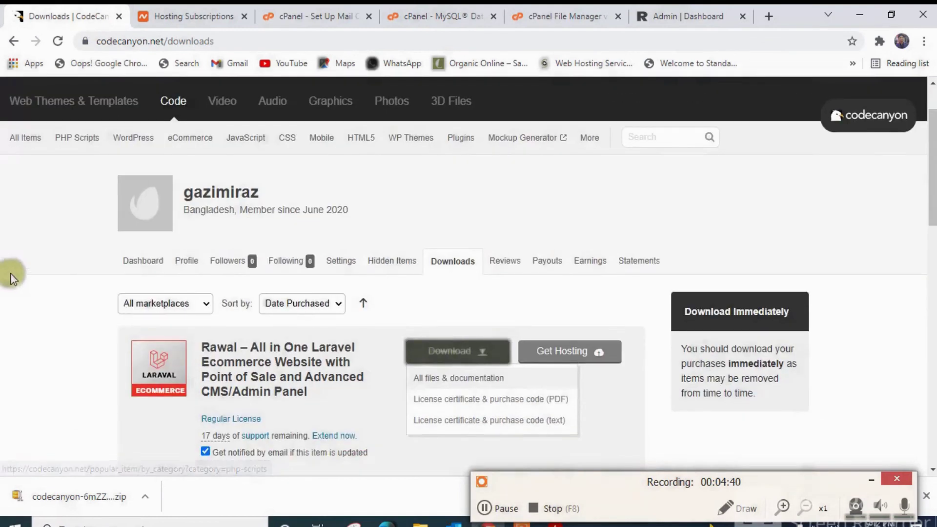
pyautogui.click(248, 373)
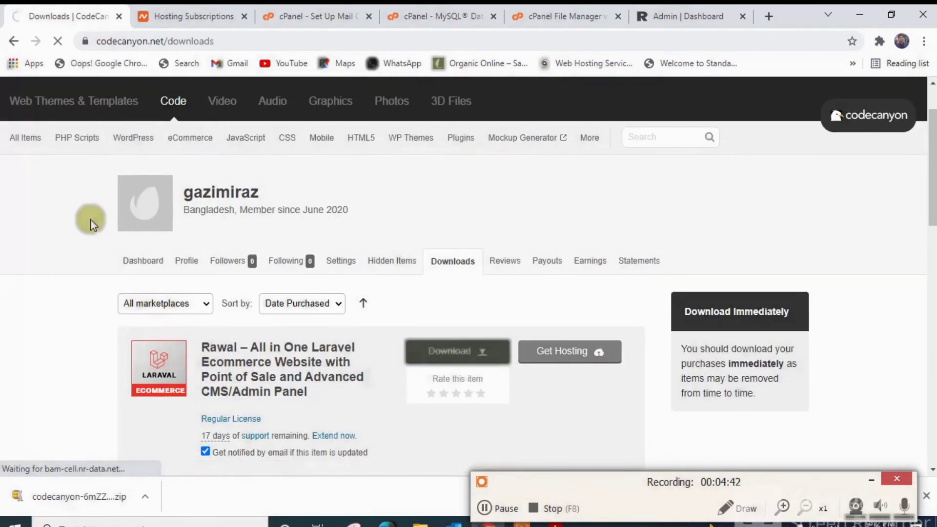
# Select the Owner Login username in the Rawal page's CMS DEMO section.
pyautogui.scroll(-10, 90, 219)
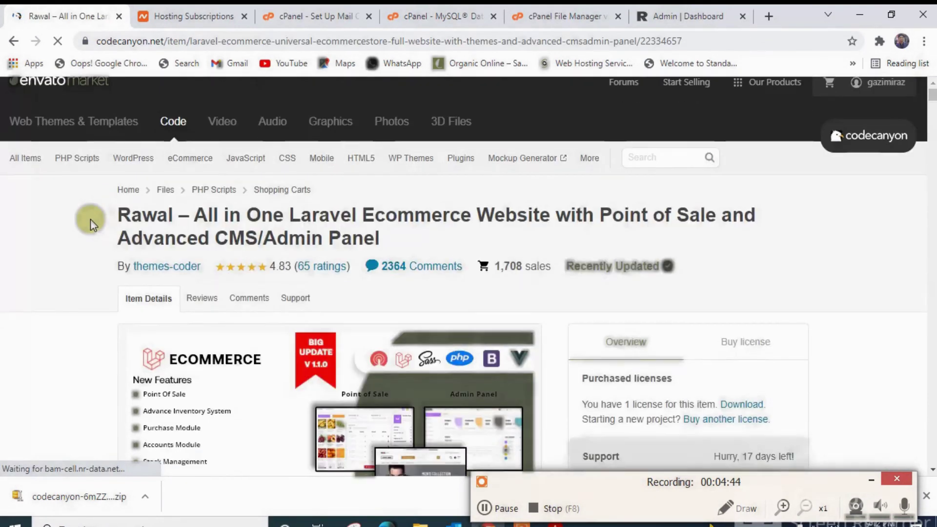
pyautogui.scroll(-15, 90, 219)
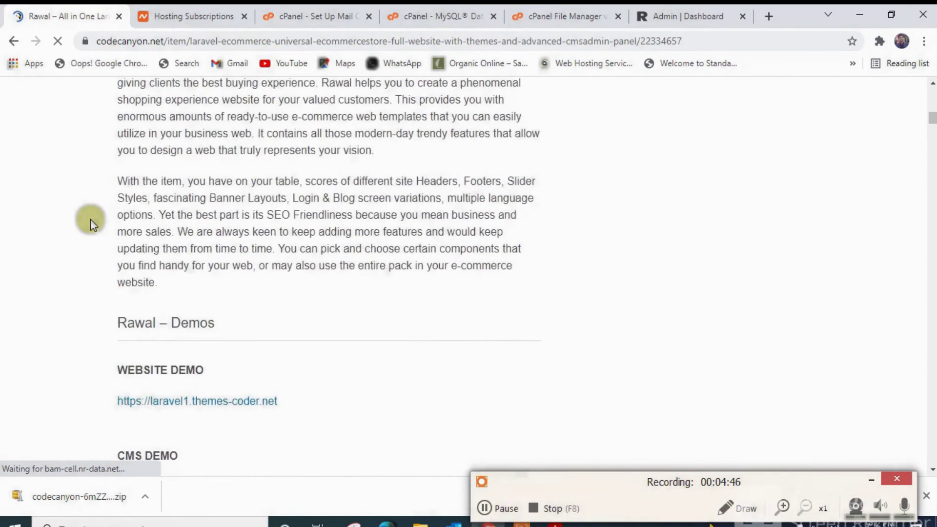
pyautogui.scroll(1, 90, 218)
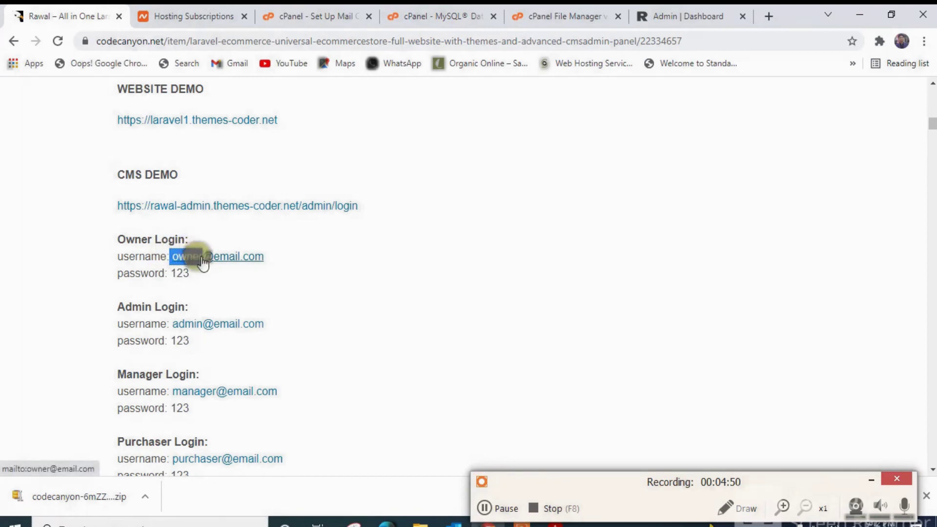
pyautogui.moveTo(280, 257); pyautogui.dragTo(173, 262)
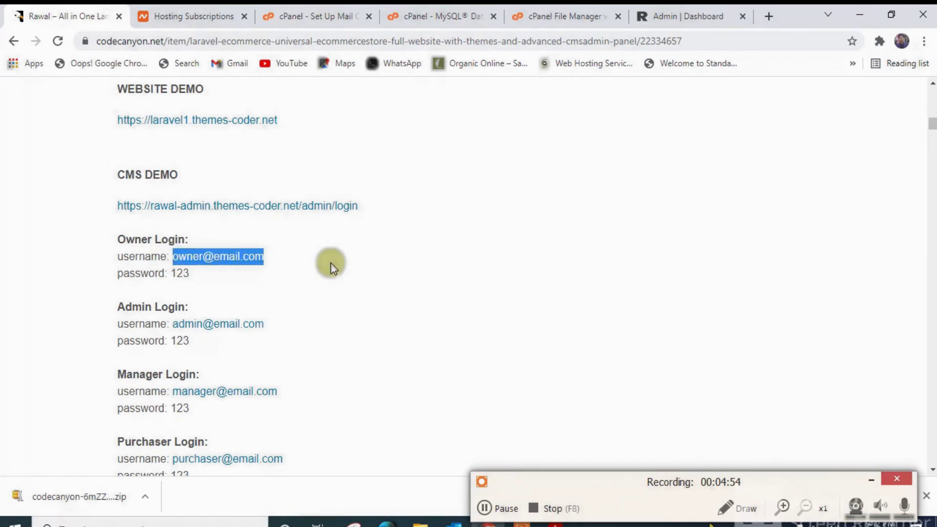
pyautogui.click(689, 16)
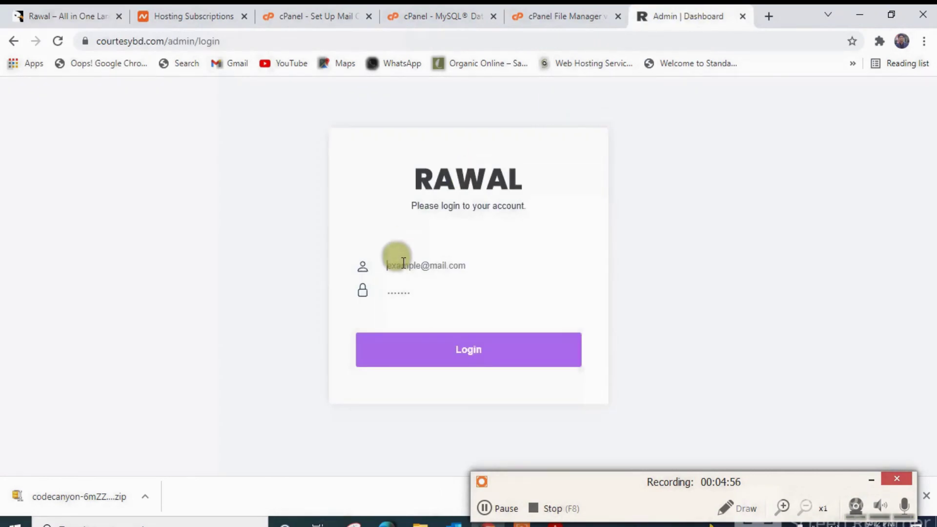
# Copy the full demo owner login username from the Rawal CodeCanyon page.
pyautogui.click(64, 14)
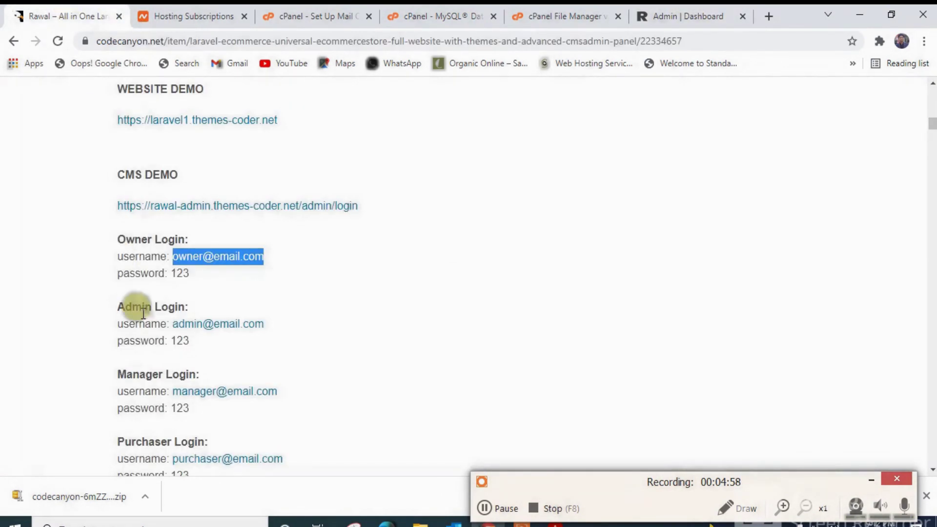
pyautogui.click(684, 16)
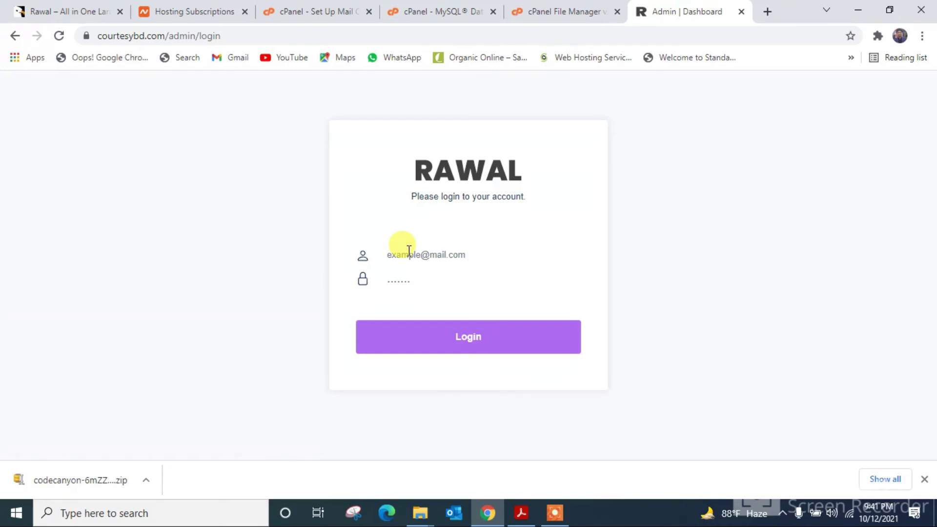
pyautogui.click(465, 255)
pyautogui.click(96, 6)
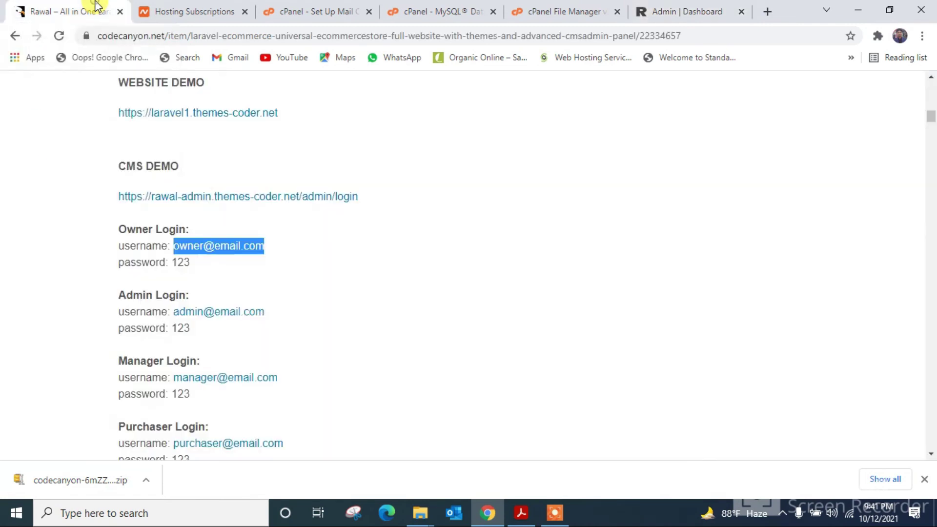
pyautogui.click(280, 245)
pyautogui.moveTo(279, 245); pyautogui.dragTo(186, 246)
pyautogui.rightClick(190, 248)
pyautogui.click(267, 373)
# Paste the owner username into the login email field, enter the demo password, and log in.
pyautogui.click(674, 8)
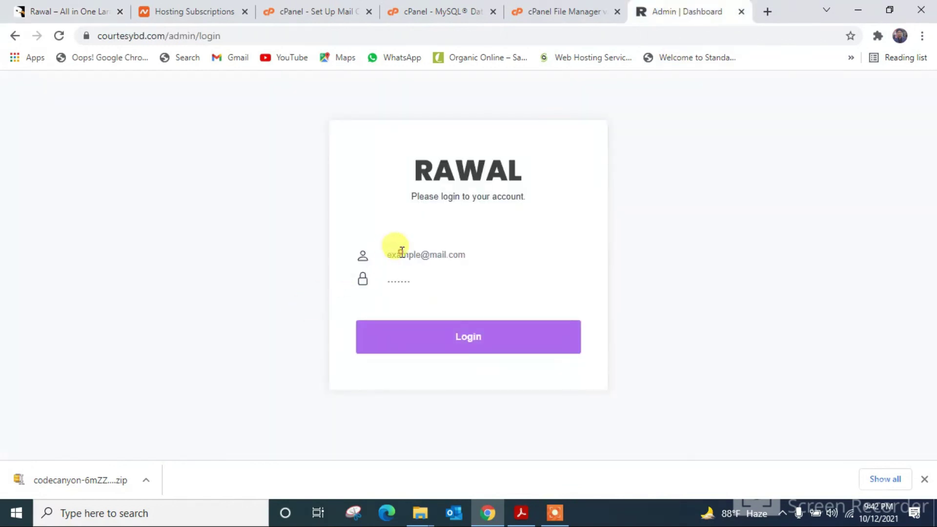
pyautogui.rightClick(421, 253)
pyautogui.click(442, 361)
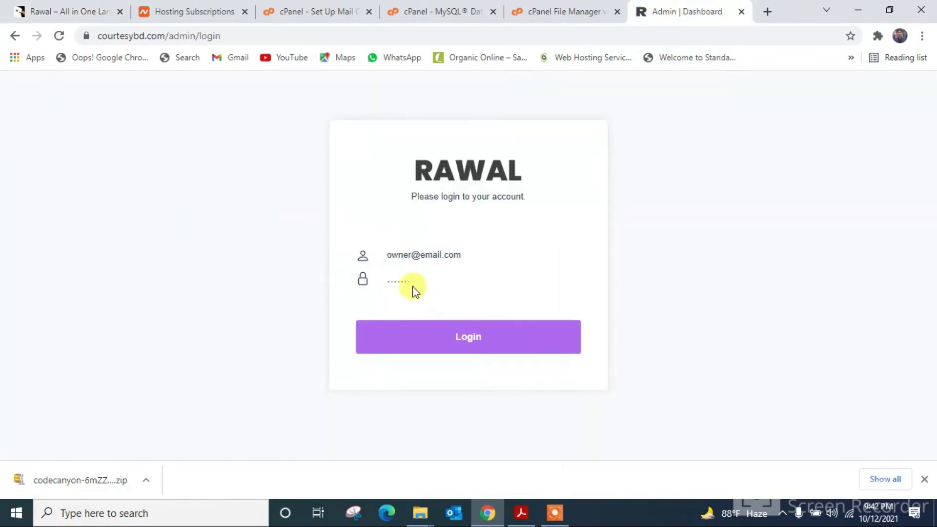
pyautogui.click(29, 11)
pyautogui.click(689, 11)
pyautogui.click(415, 282)
pyautogui.click(420, 343)
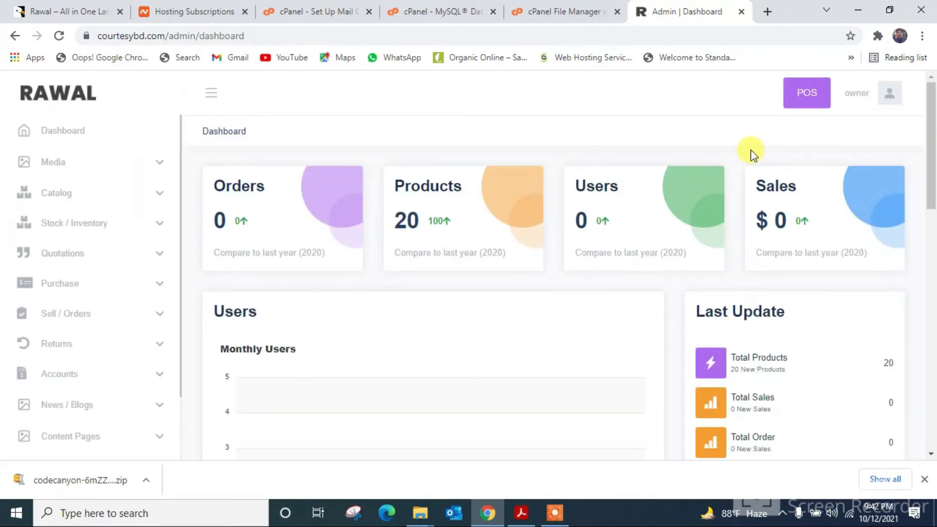
# Open the owner's Edit Profile page, check its Name and Password fields, then open a new tab.
pyautogui.scroll(-3, 26, 129)
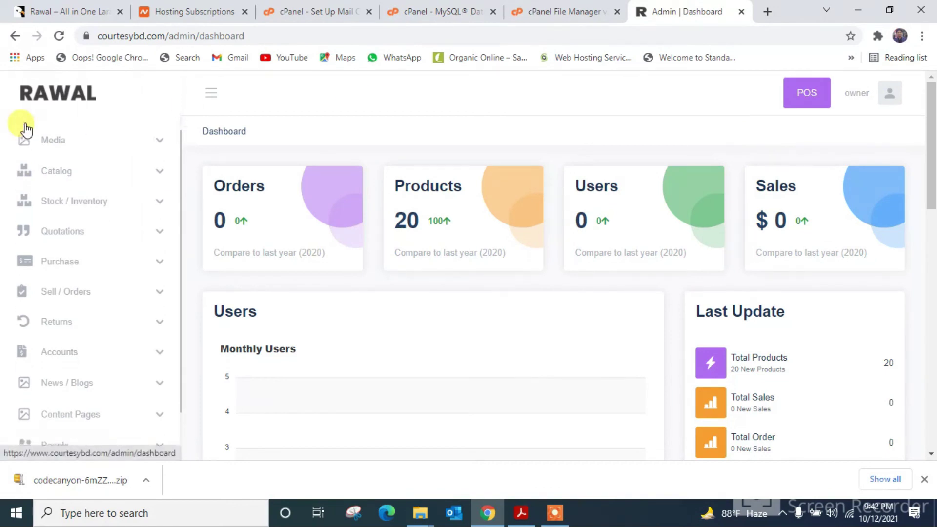
pyautogui.scroll(3, 25, 129)
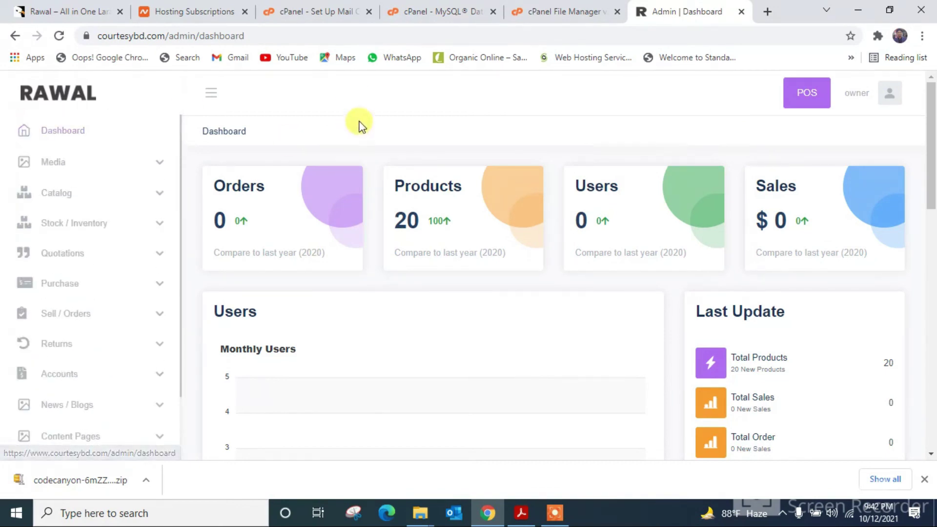
pyautogui.click(895, 98)
pyautogui.click(874, 126)
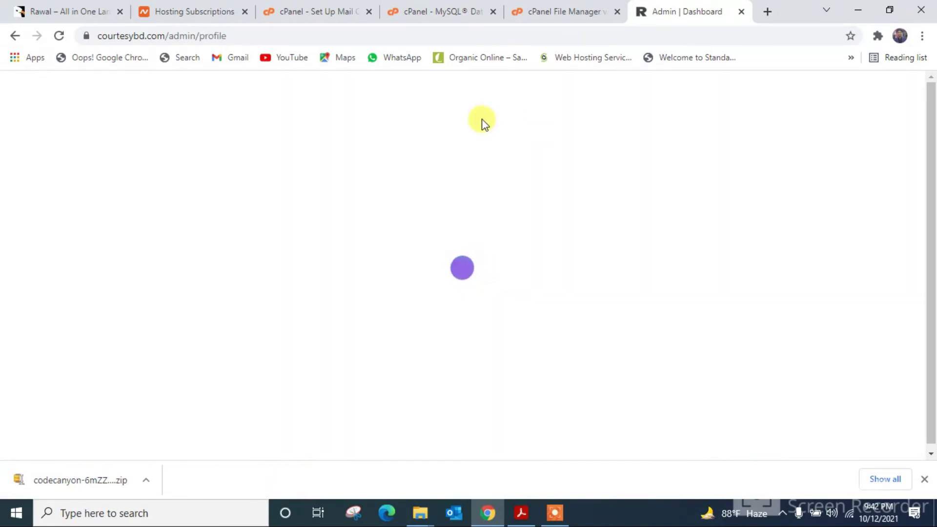
pyautogui.click(328, 316)
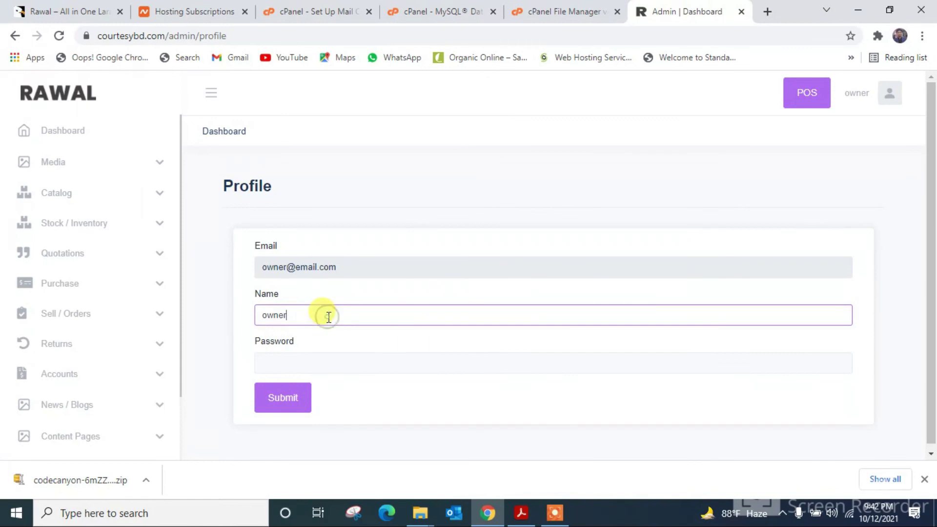
pyautogui.click(304, 362)
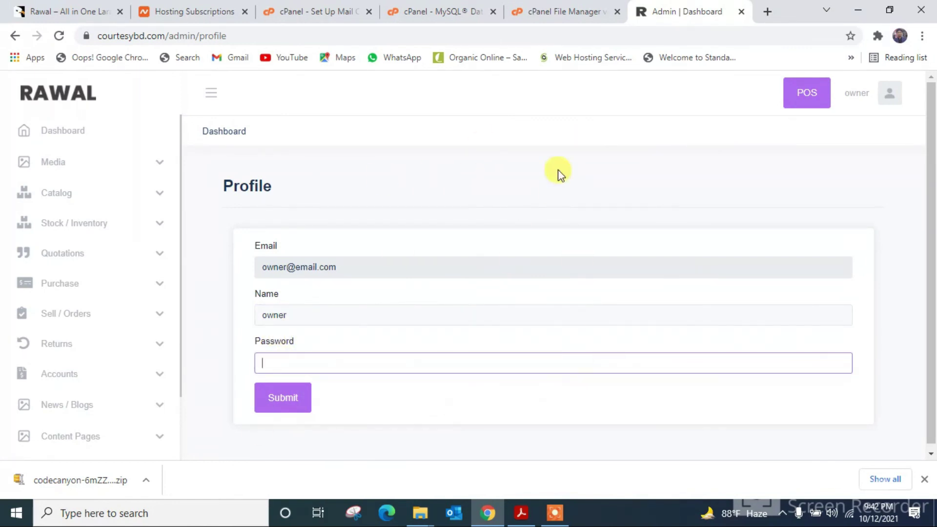
pyautogui.click(774, 13)
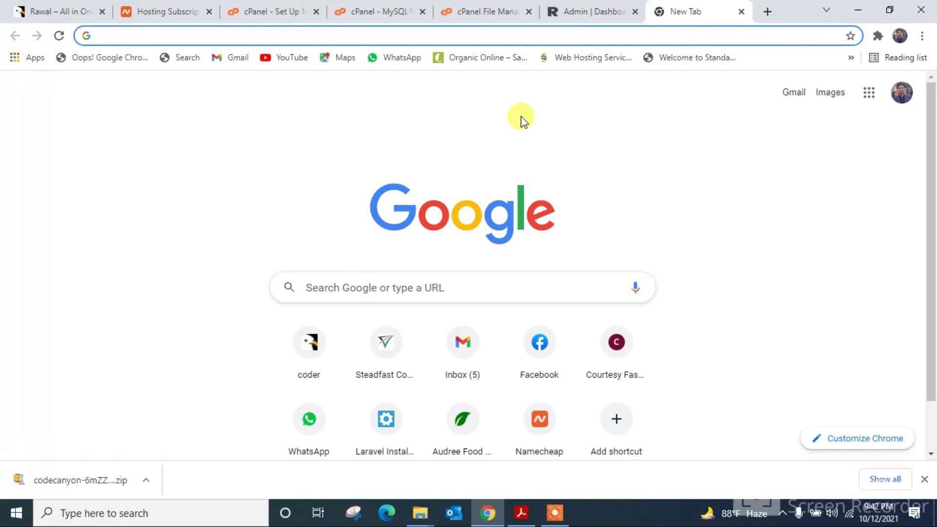
# Load courtesybd.com and scroll the Rawal homepage down to the footer and back up.
pyautogui.write('cour')
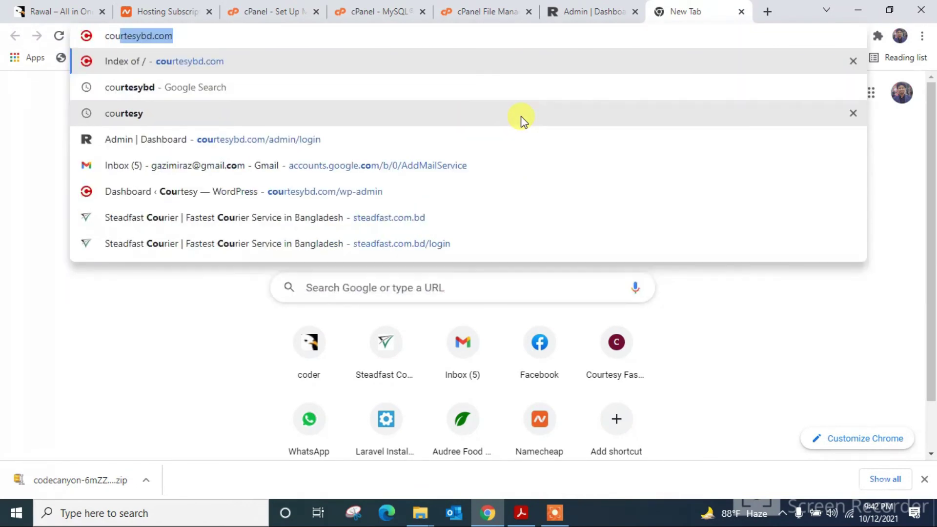
pyautogui.write('tesybd.com')
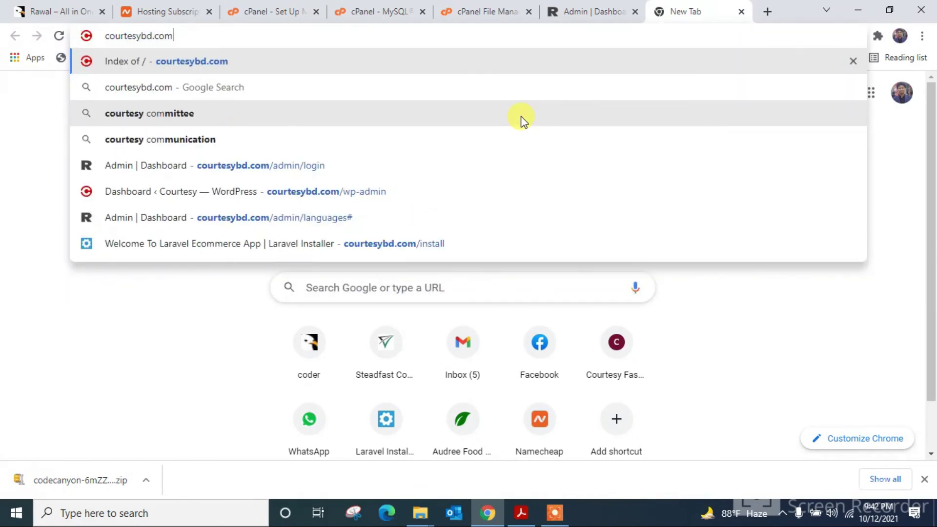
pyautogui.press('Return')
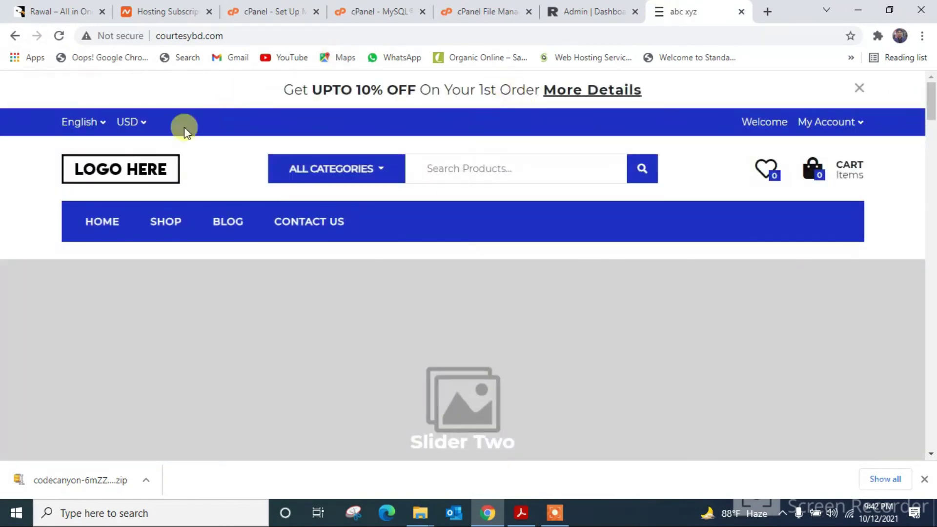
pyautogui.scroll(-4, 203, 203)
pyautogui.scroll(-9, 203, 203)
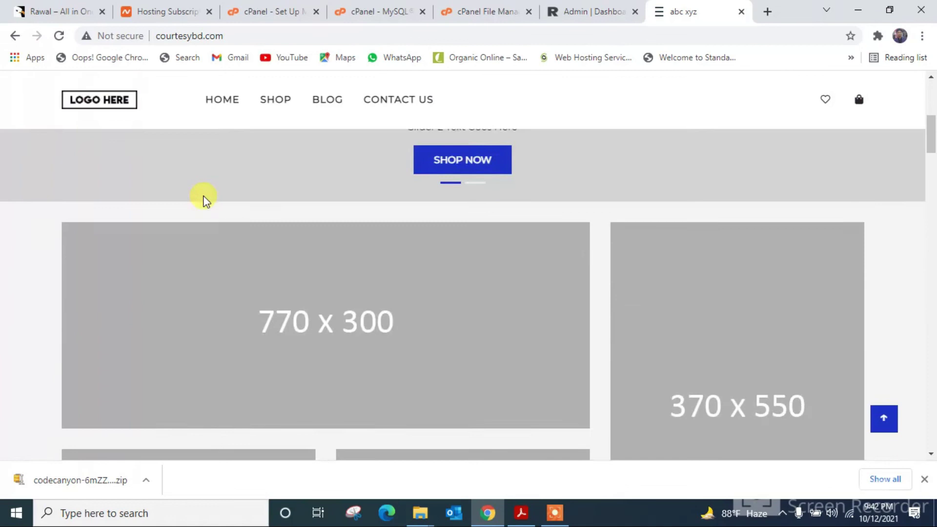
pyautogui.scroll(-15, 203, 203)
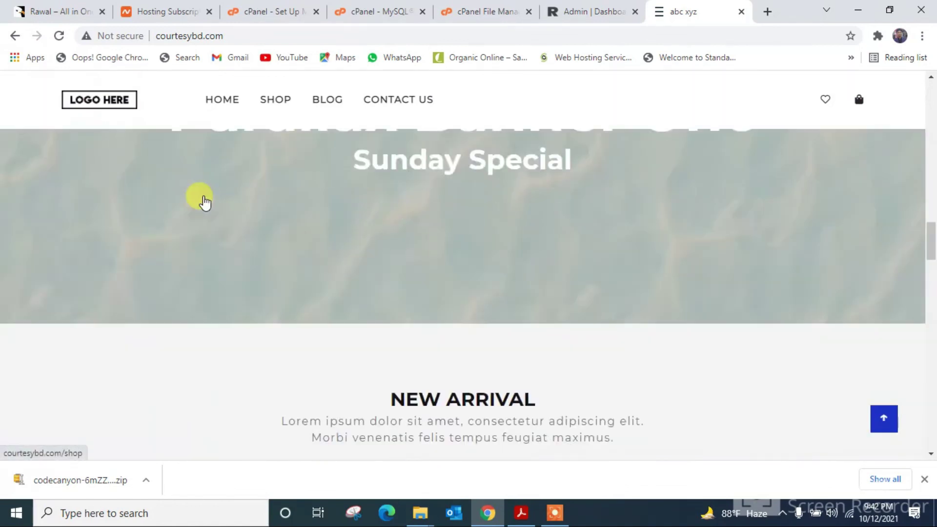
pyautogui.scroll(-8, 204, 202)
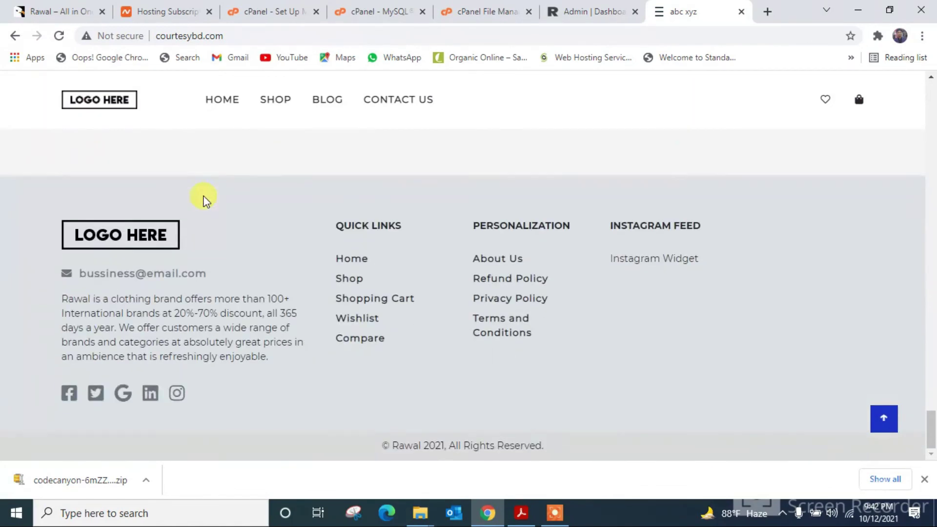
pyautogui.scroll(20, 192, 288)
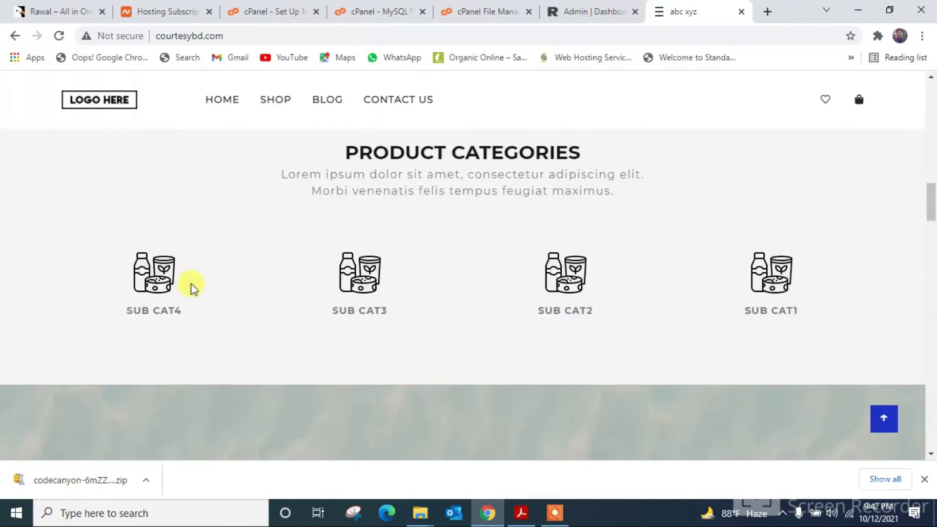
pyautogui.scroll(5, 192, 288)
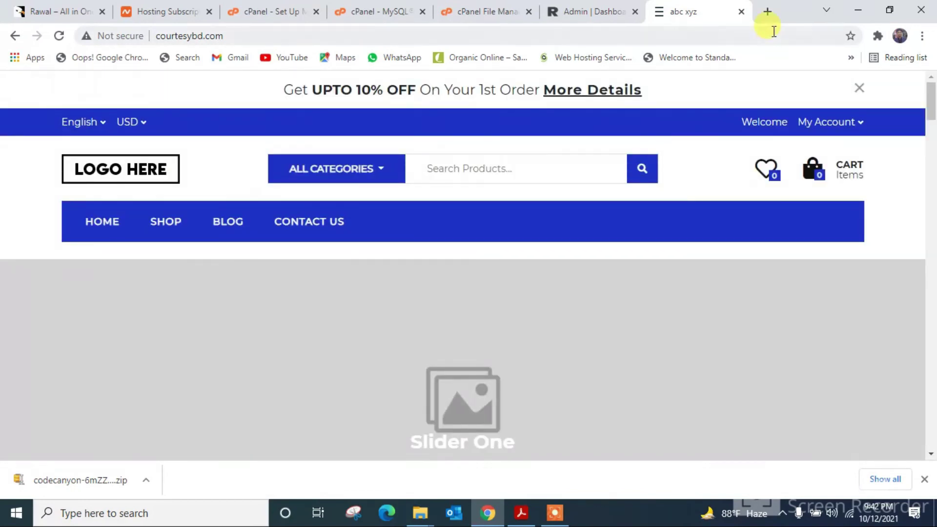
pyautogui.click(555, 513)
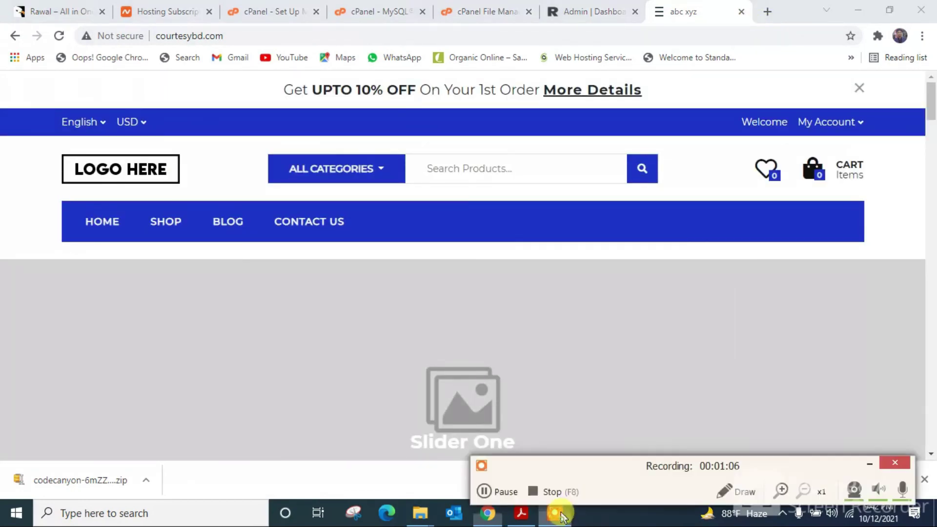